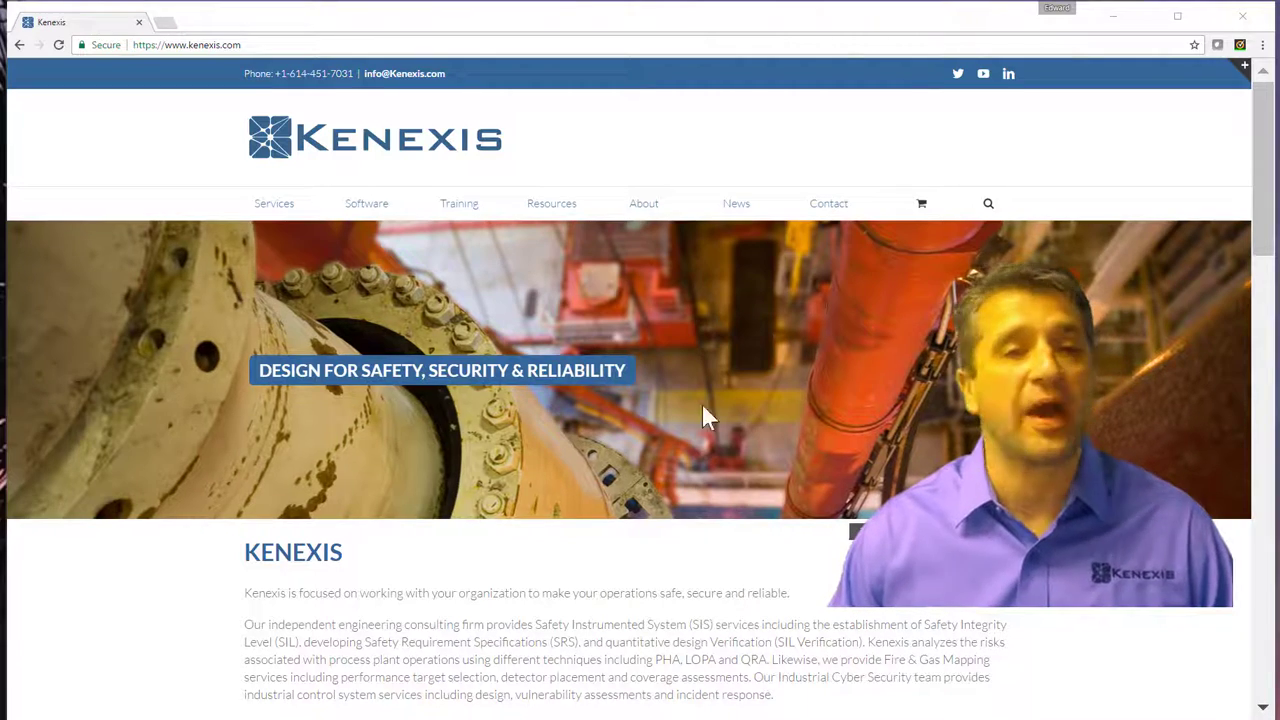
Go to kiss.kenexis.com in the browser.
click(568, 44)
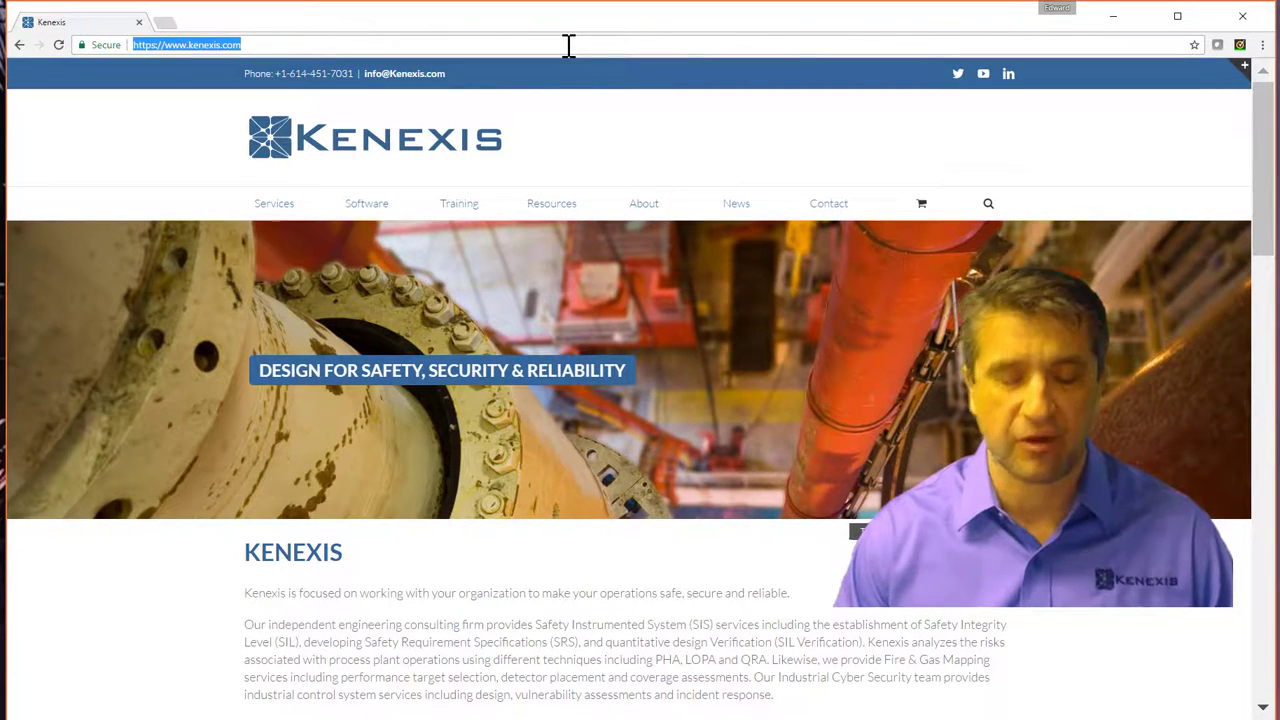
text(kiss)
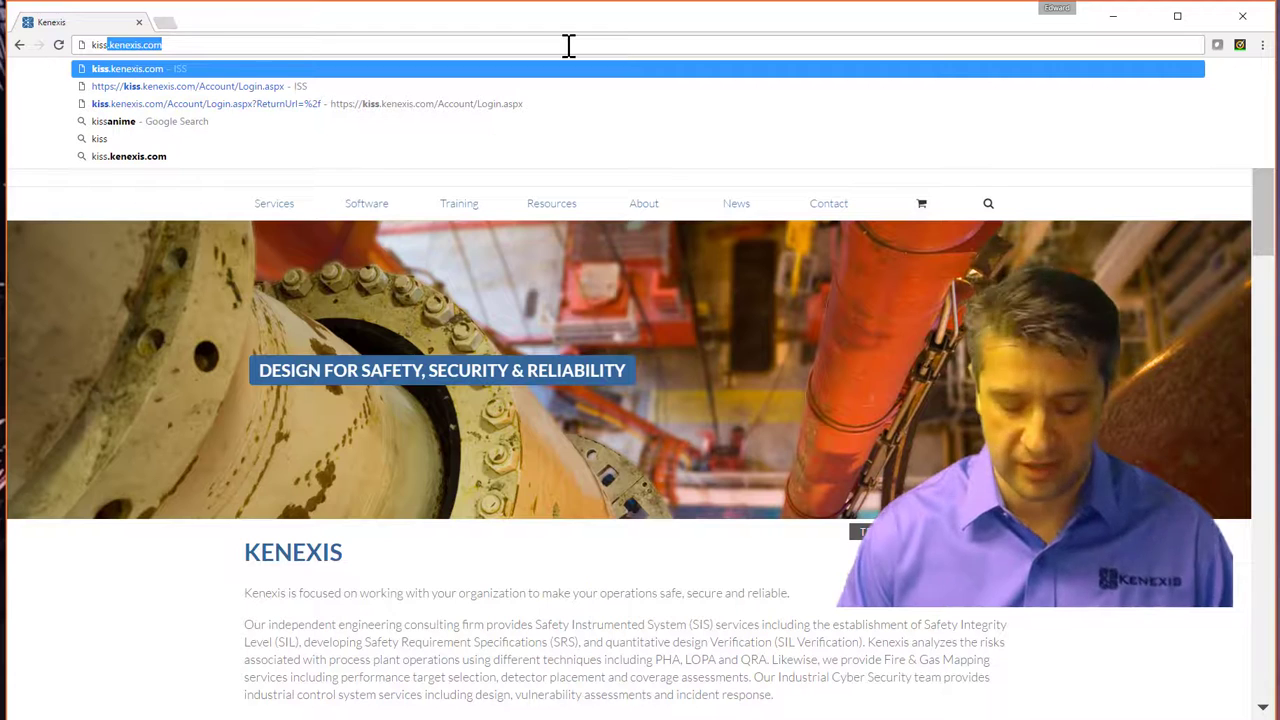
key(BackSpace)
text(.ke)
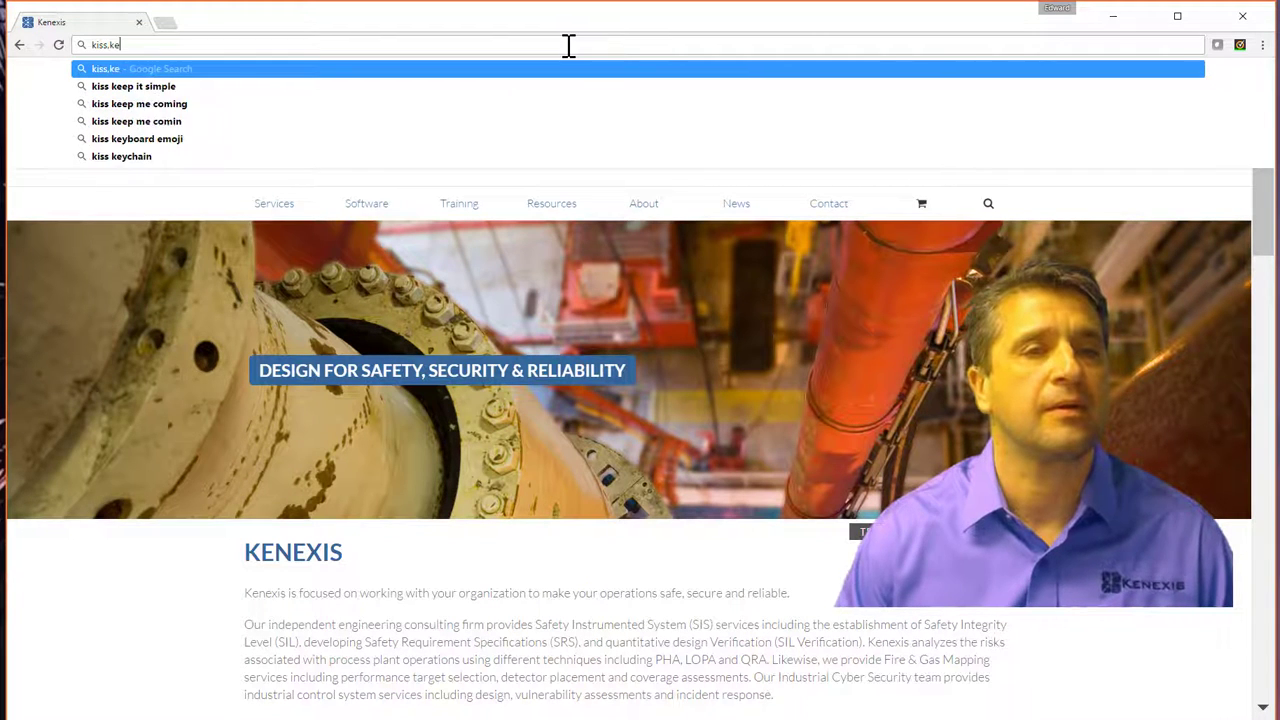
text(n)
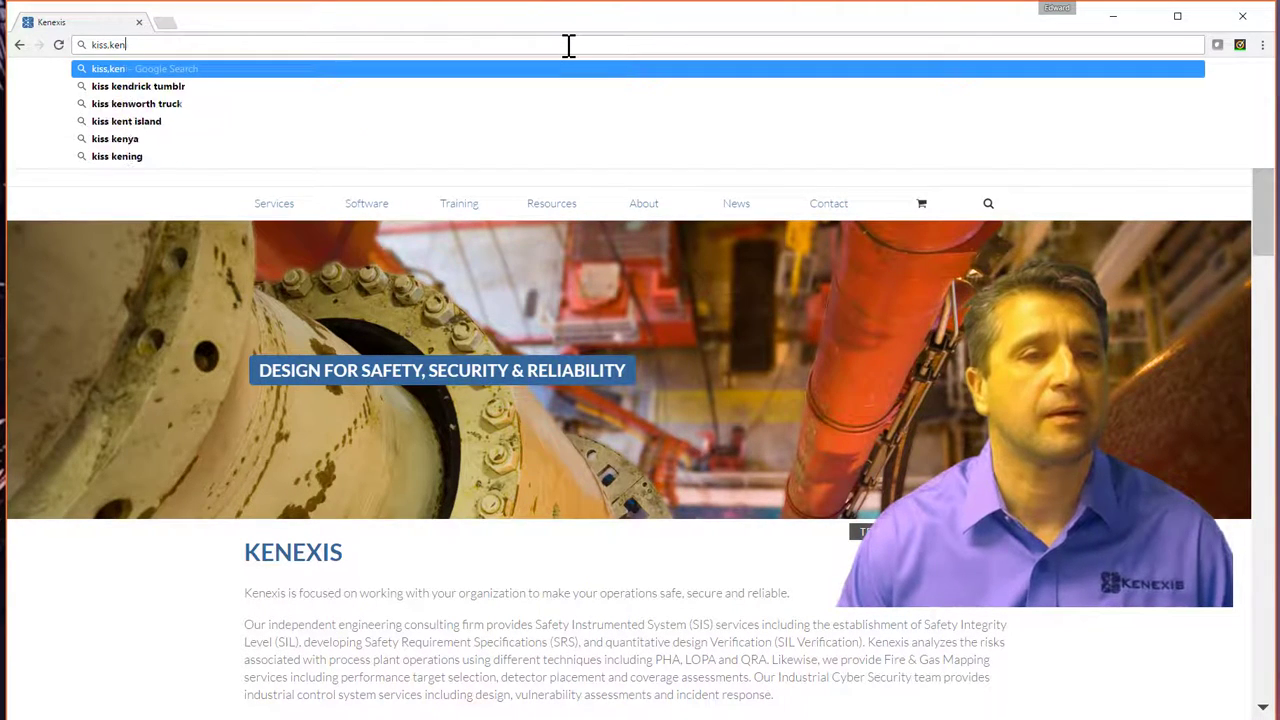
text(exis.com)
key(Return)
click(272, 183)
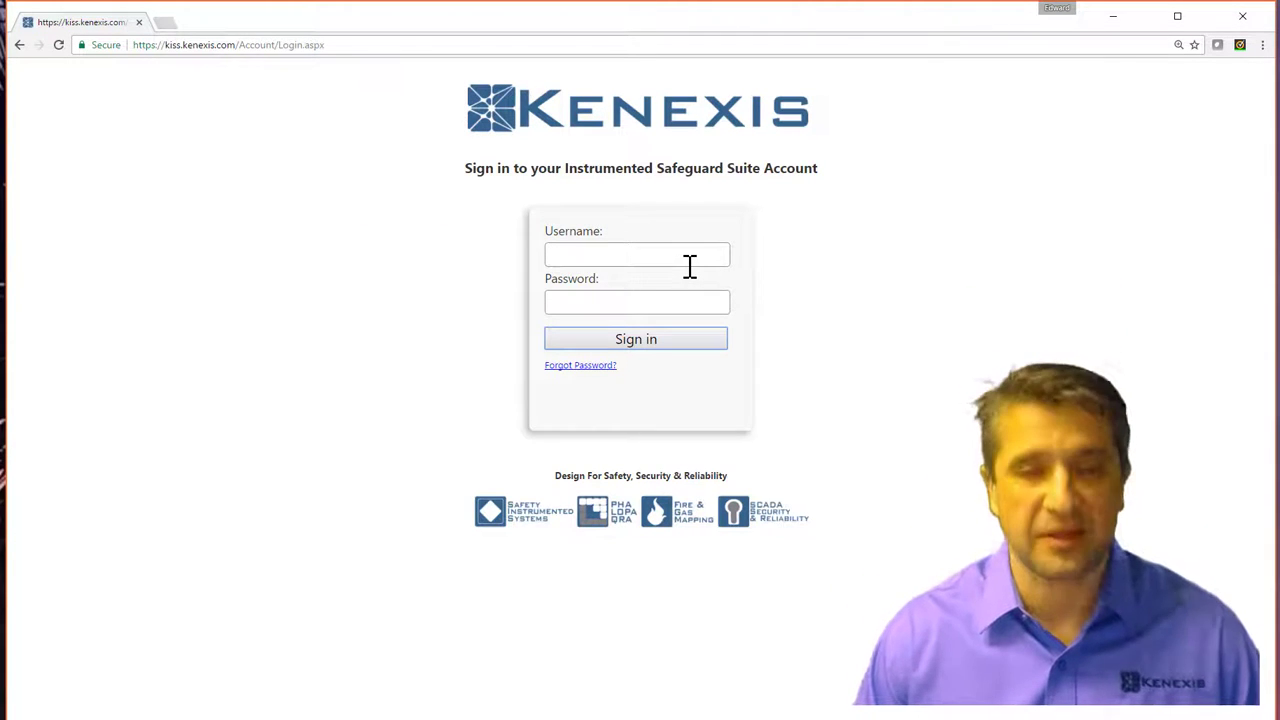
Sign in to the Instrumented Safeguard Suite account by filling in the username and the account password.
click(663, 252)
text(edwar)
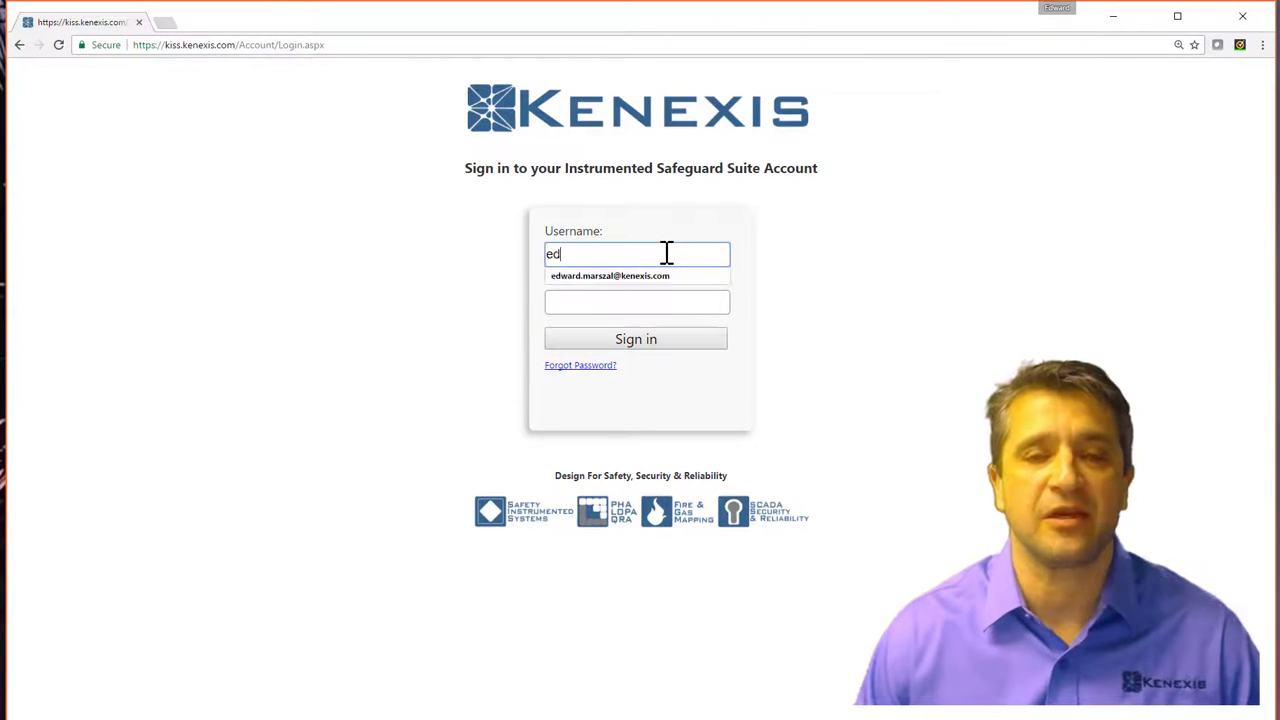
click(655, 276)
click(641, 300)
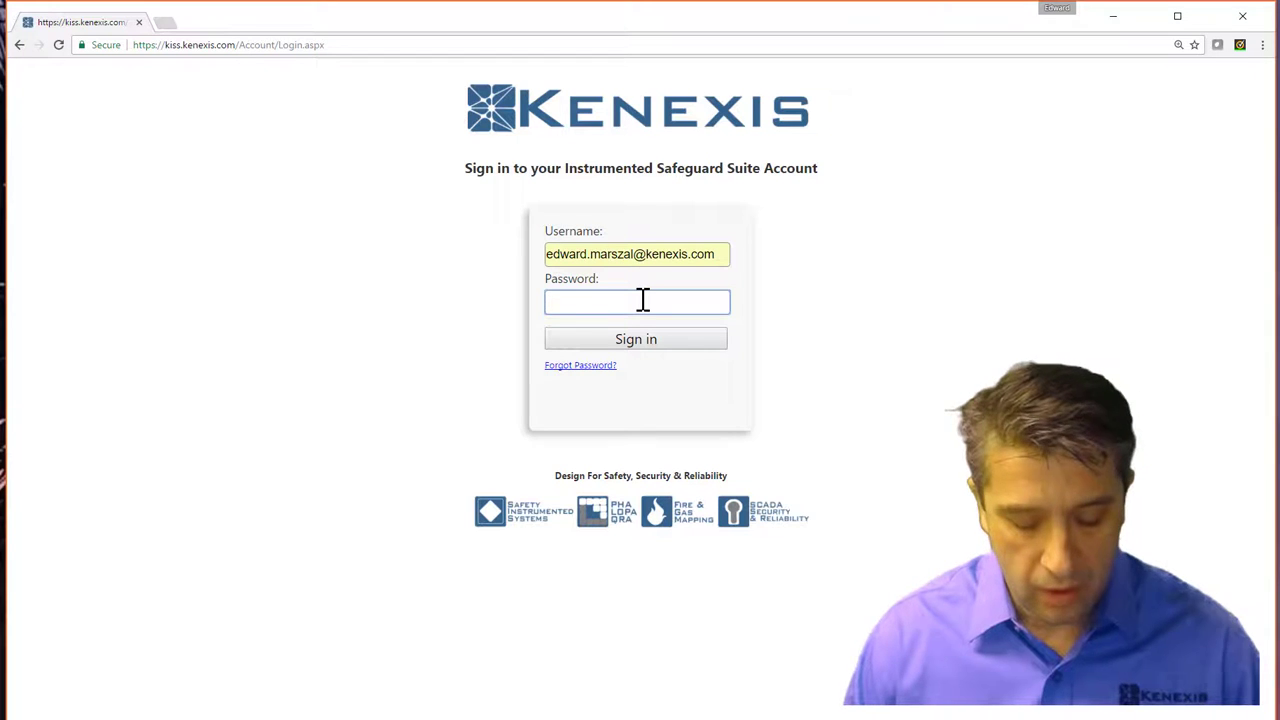
text(********)
key(Return)
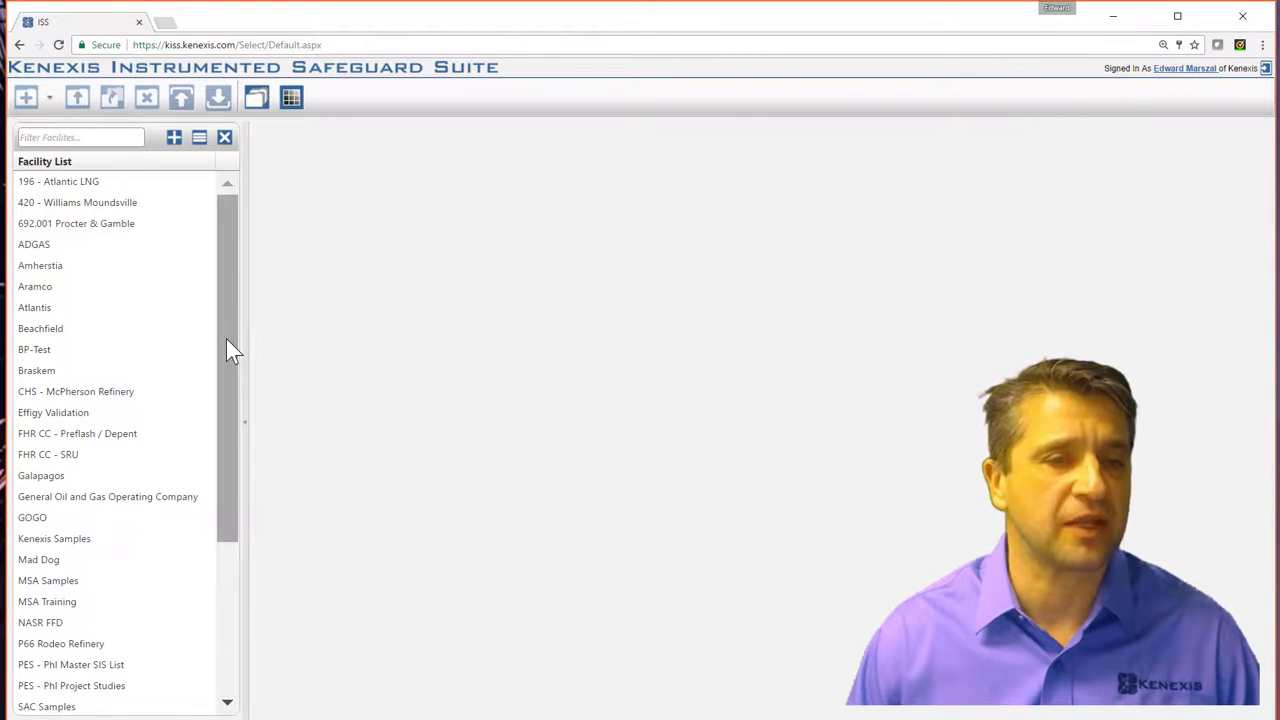
Create a new Arbor study named Demonstration in the Kenexis Samples facility.
drag(229, 345, 237, 510)
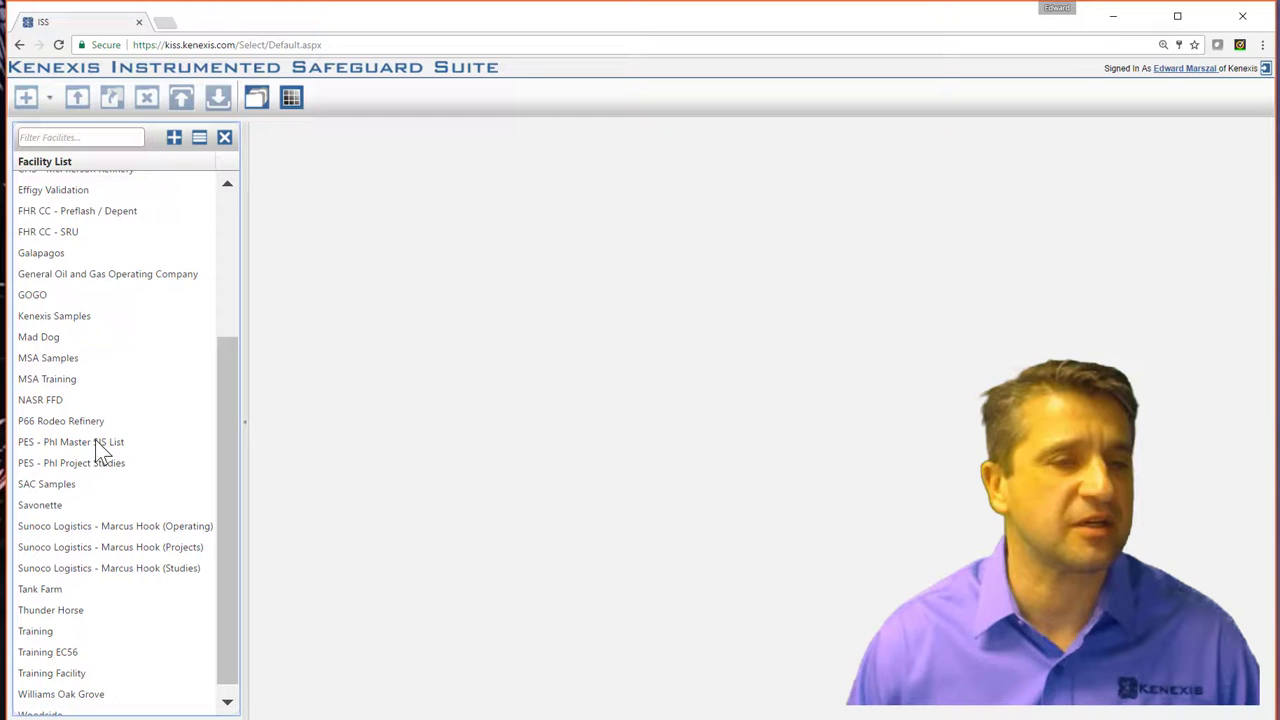
click(79, 318)
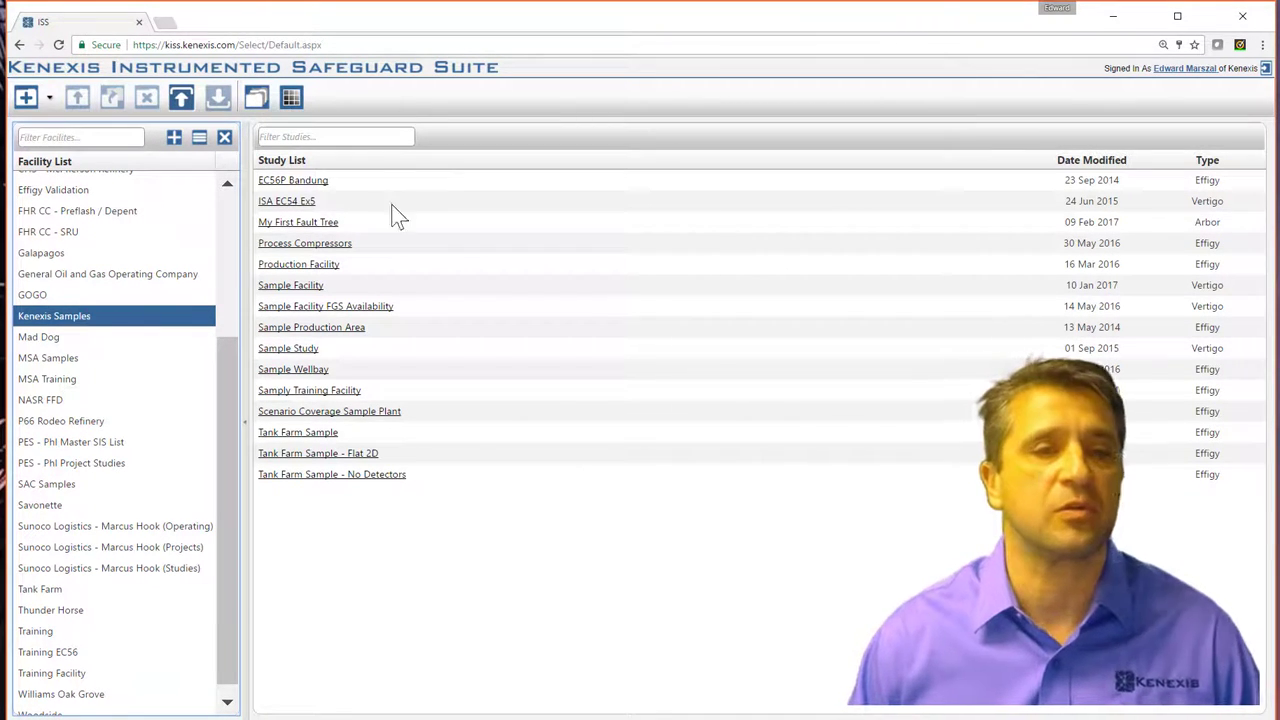
click(49, 99)
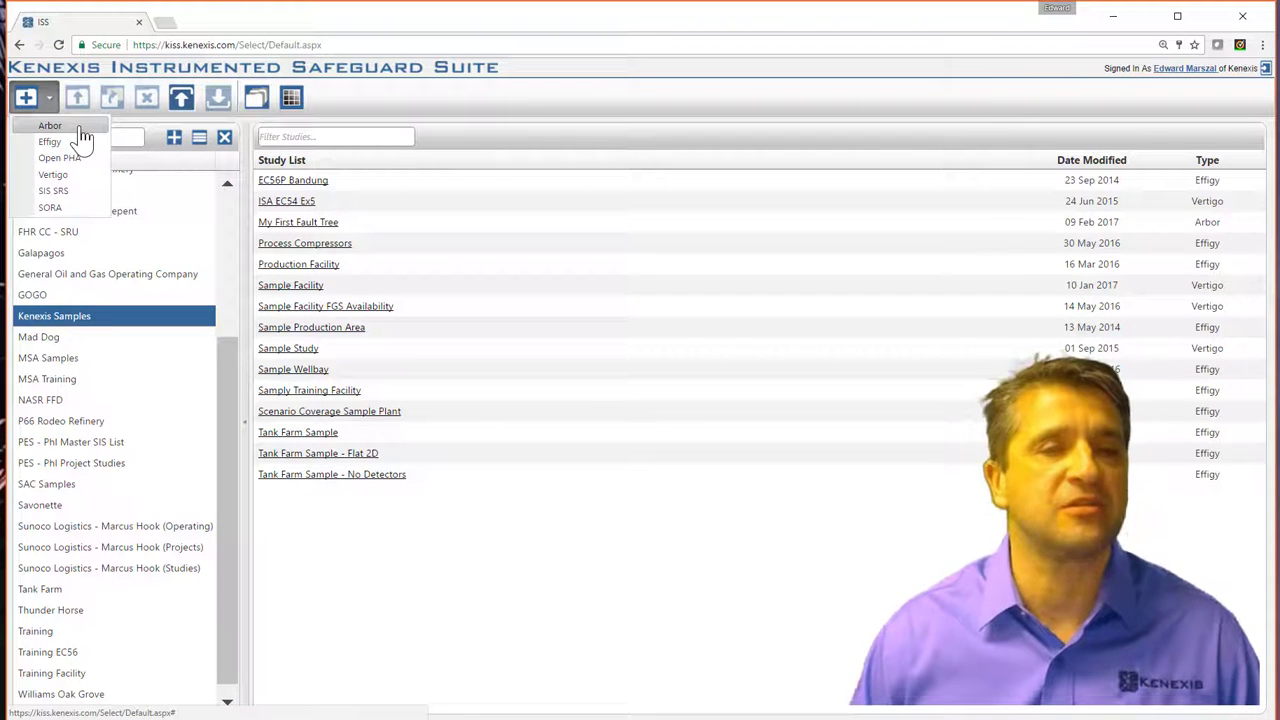
click(78, 127)
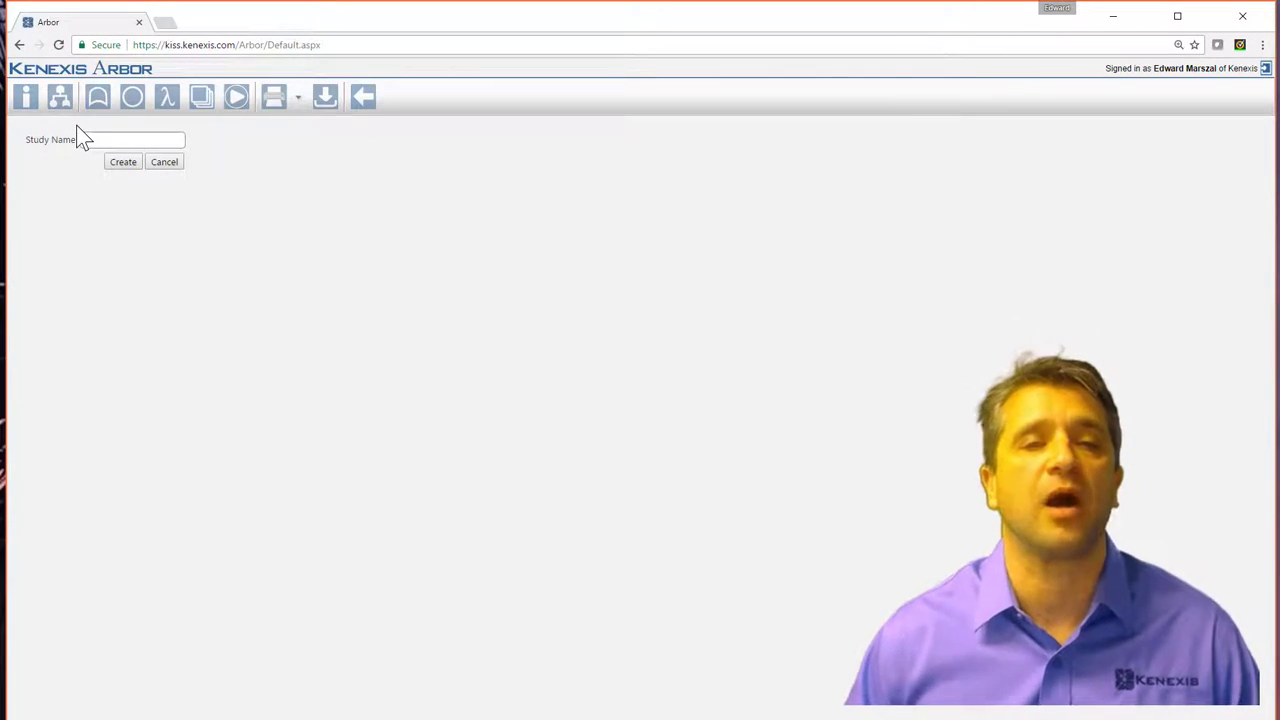
click(134, 140)
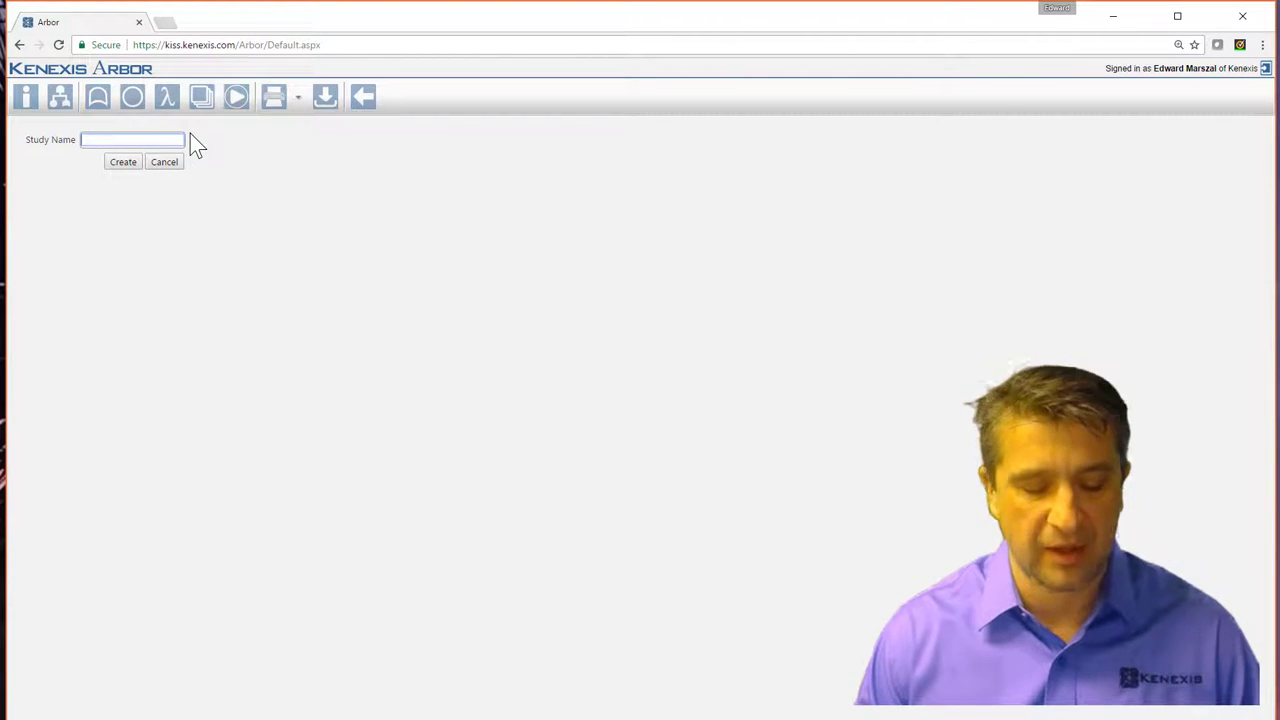
text(Demonstration)
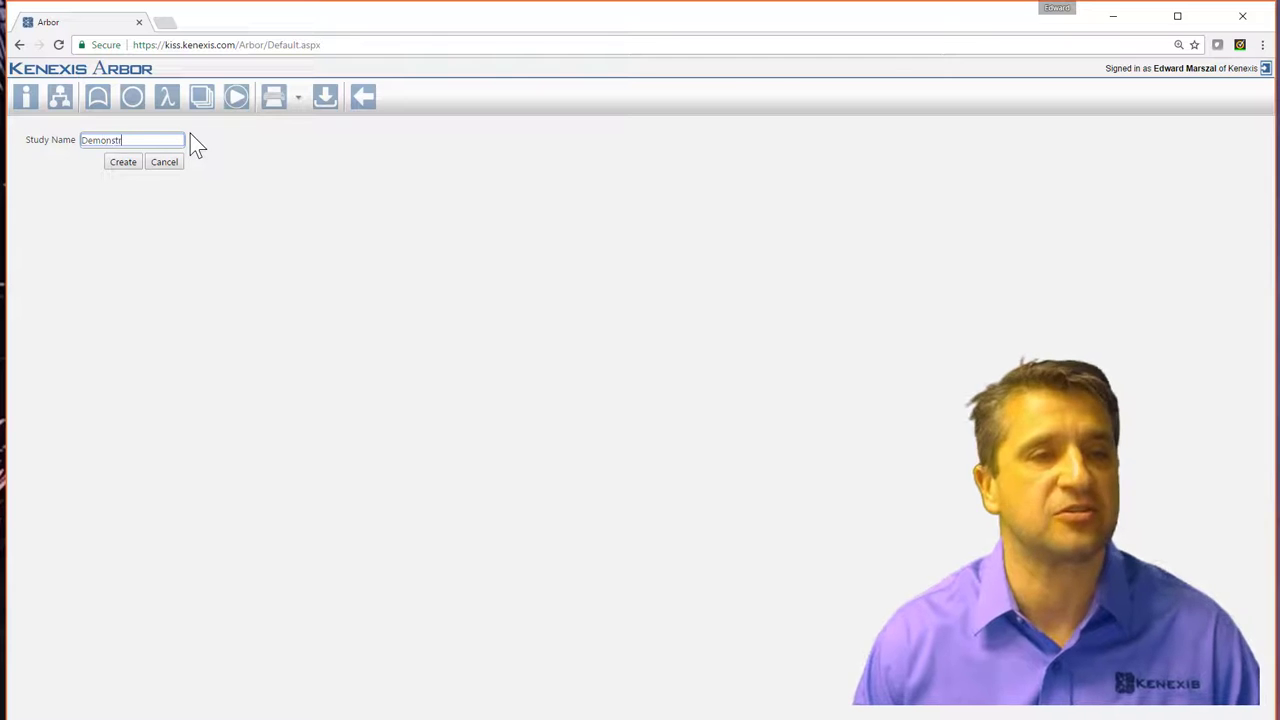
click(123, 164)
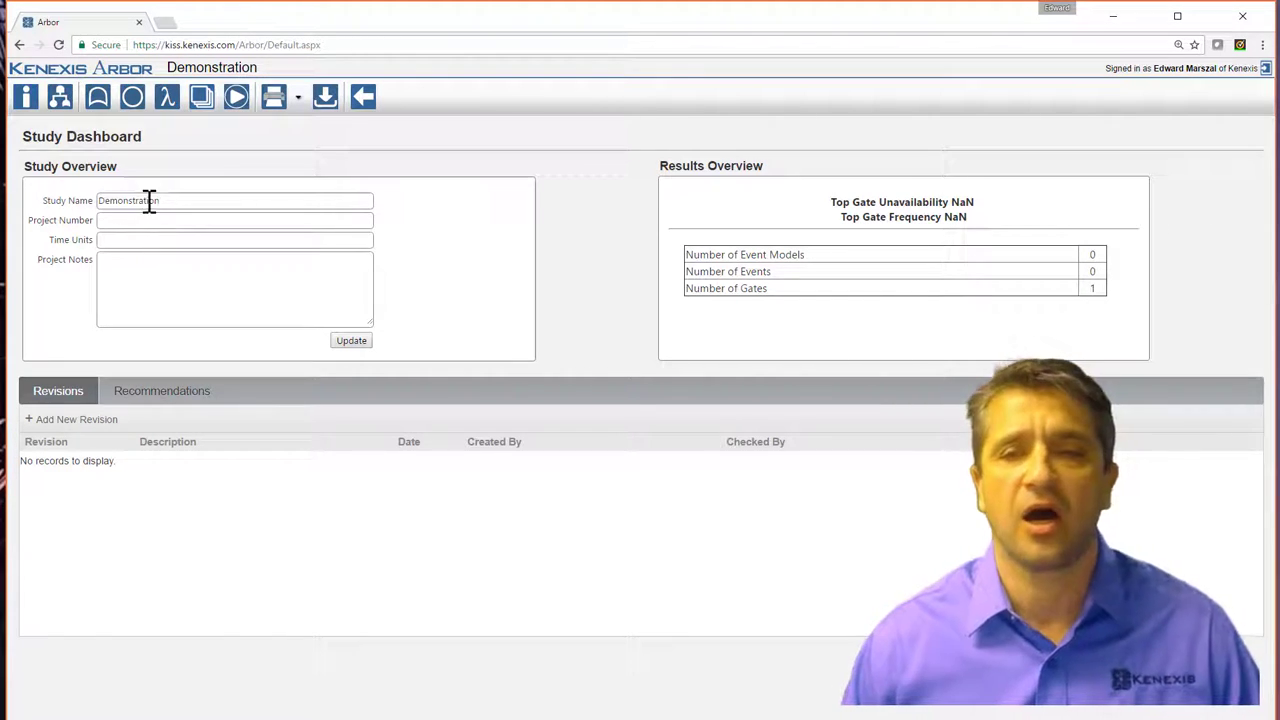
Fill in the study overview with project number 123.456 and time units Hours.
click(198, 219)
text(123.456)
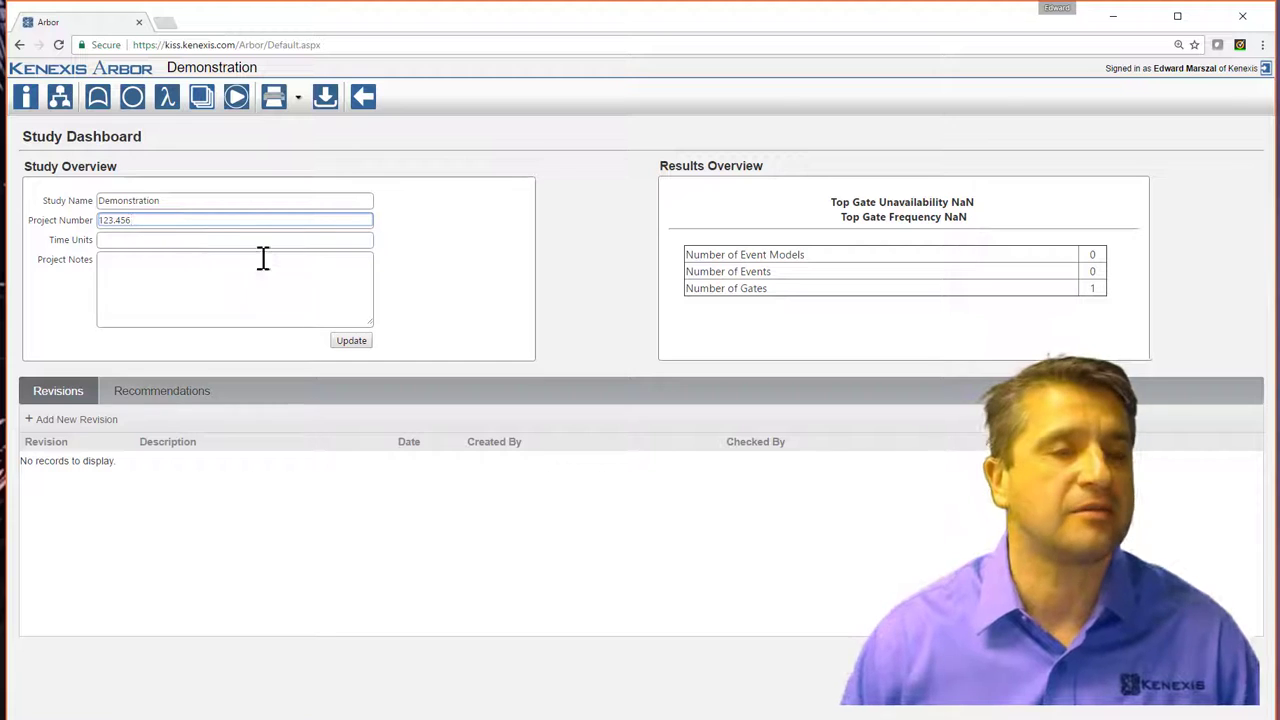
click(254, 248)
click(267, 245)
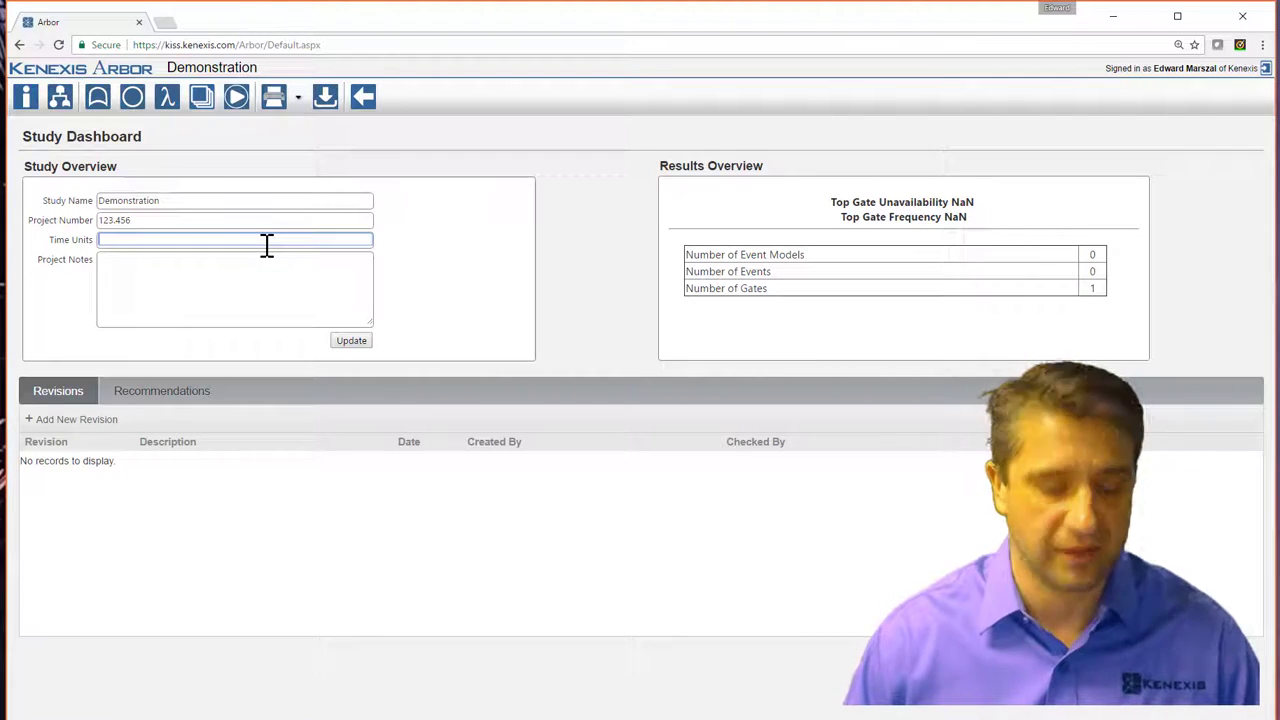
text(Hours)
click(277, 263)
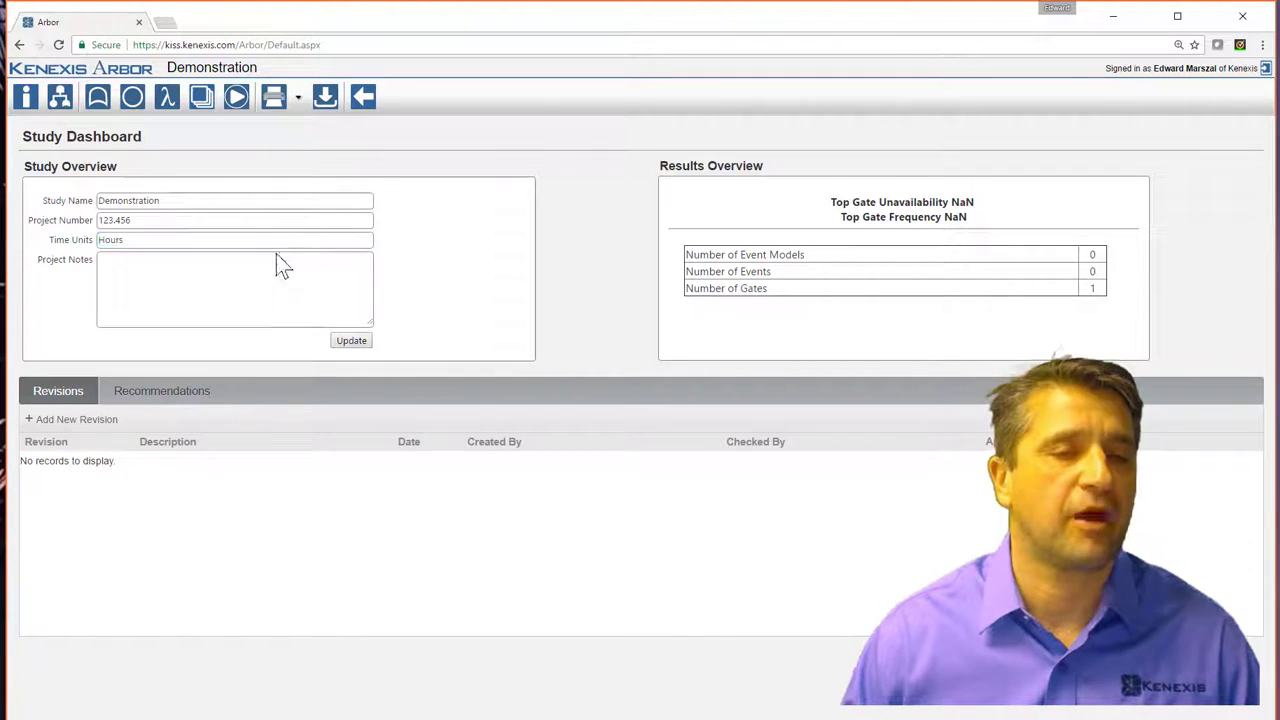
click(128, 400)
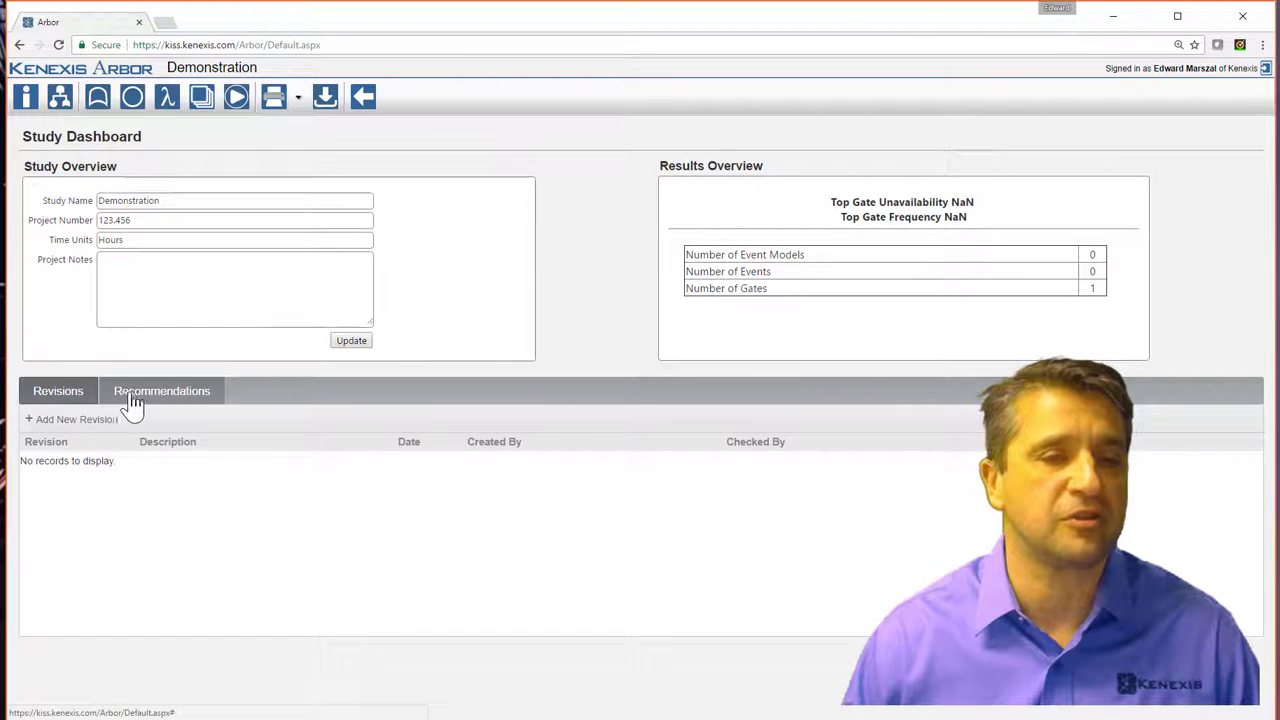
click(78, 400)
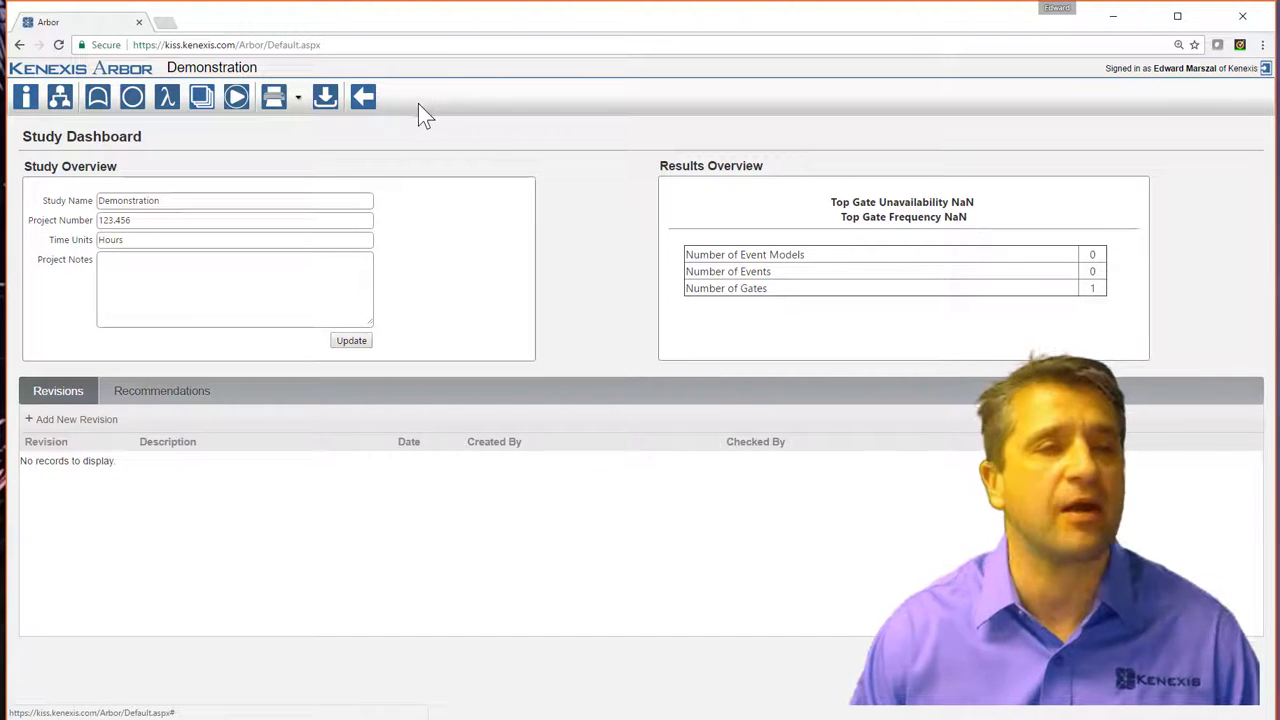
Open the study's fault tree and add one event and one gate under the top gate.
click(59, 100)
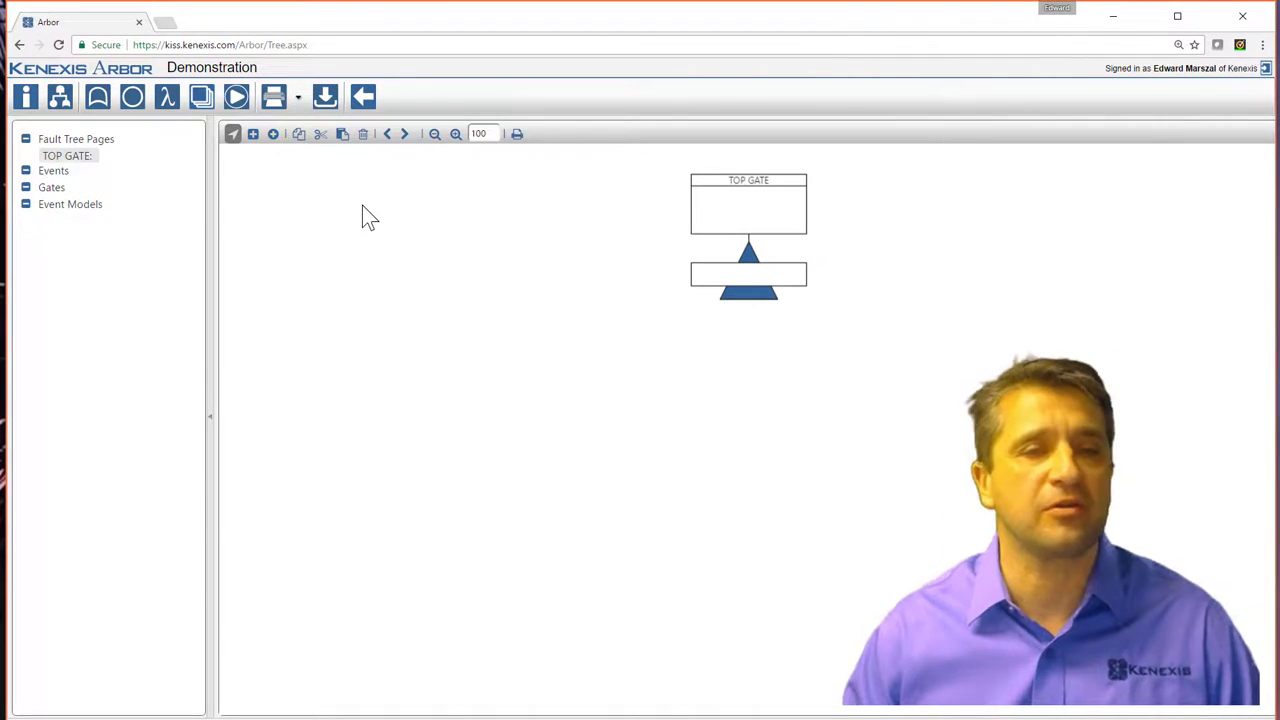
click(273, 134)
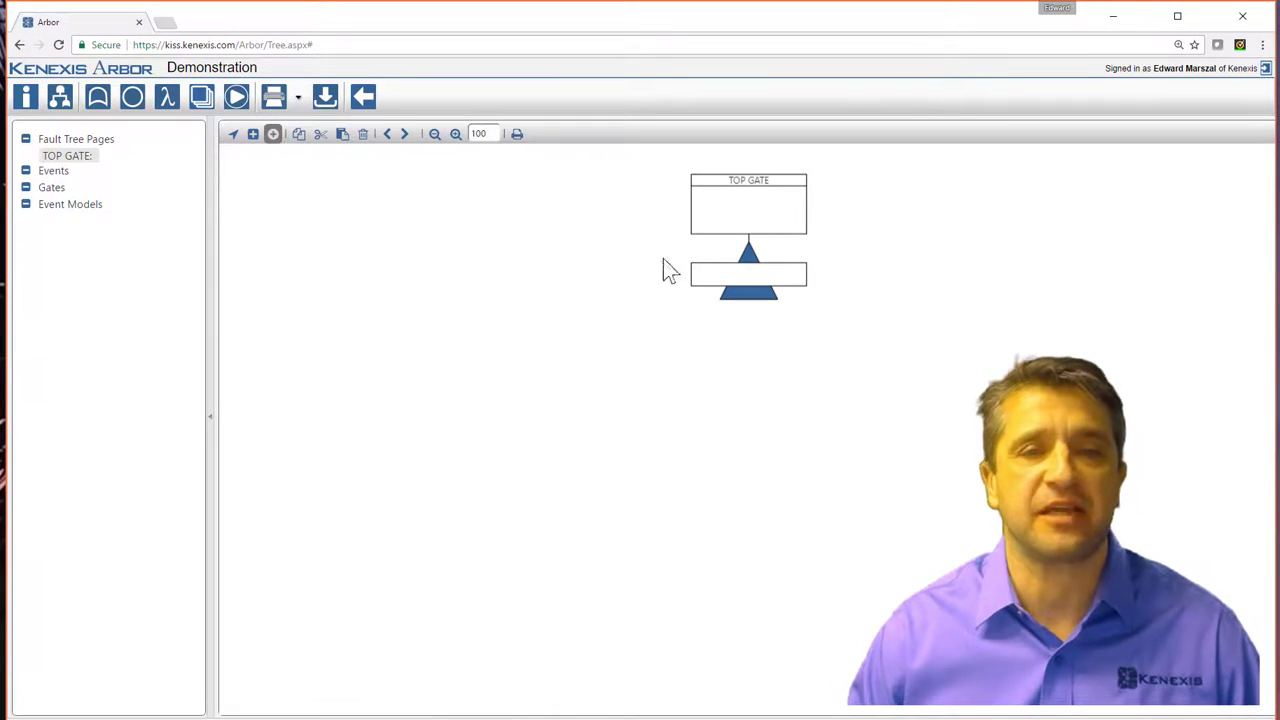
click(753, 294)
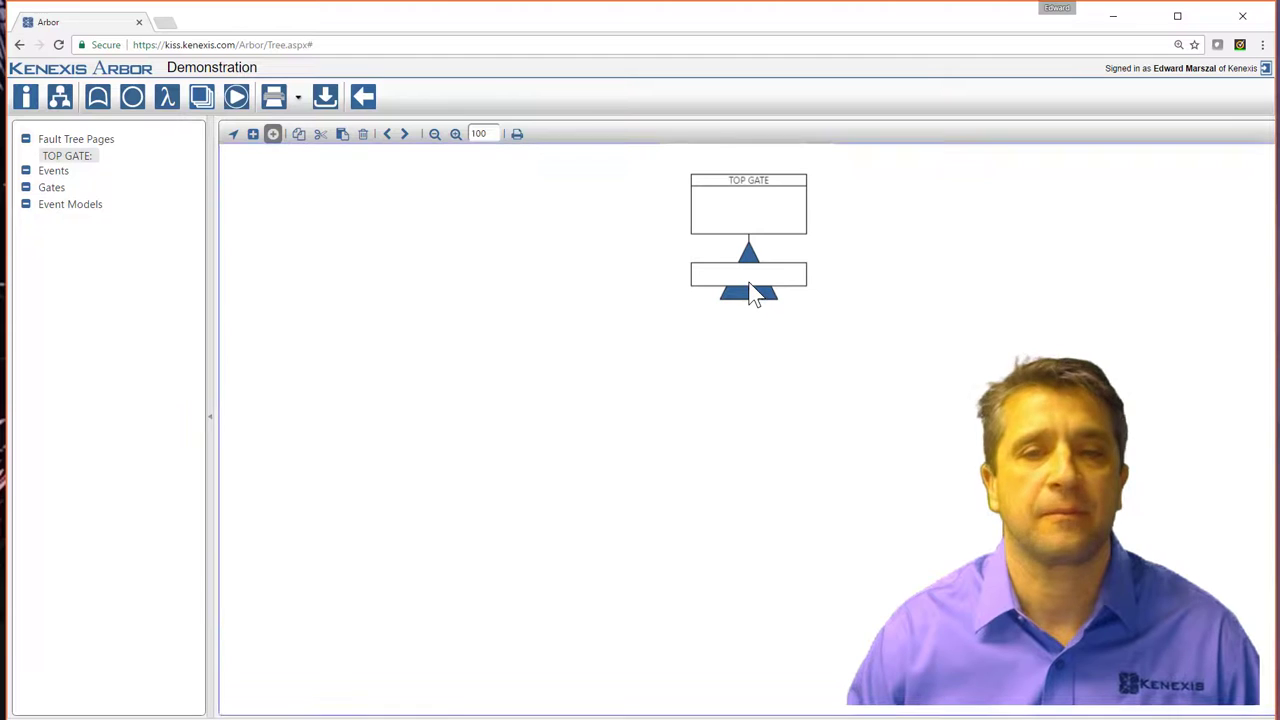
click(253, 134)
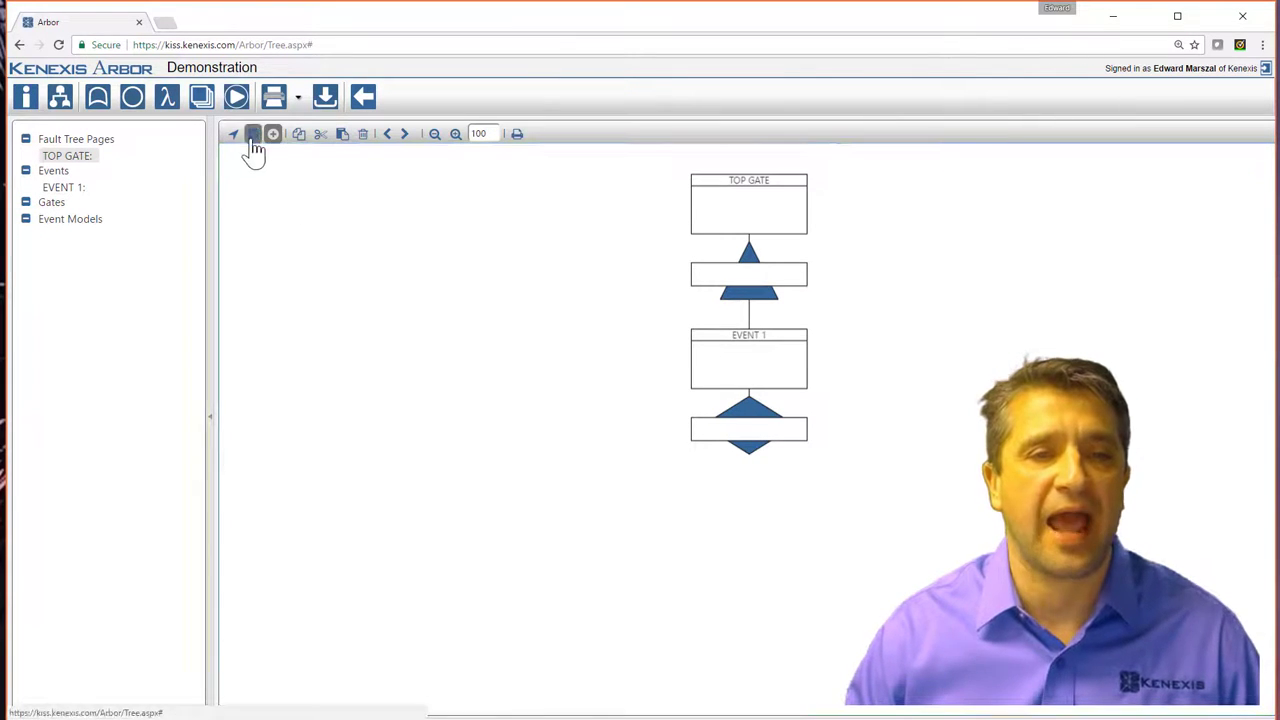
click(752, 220)
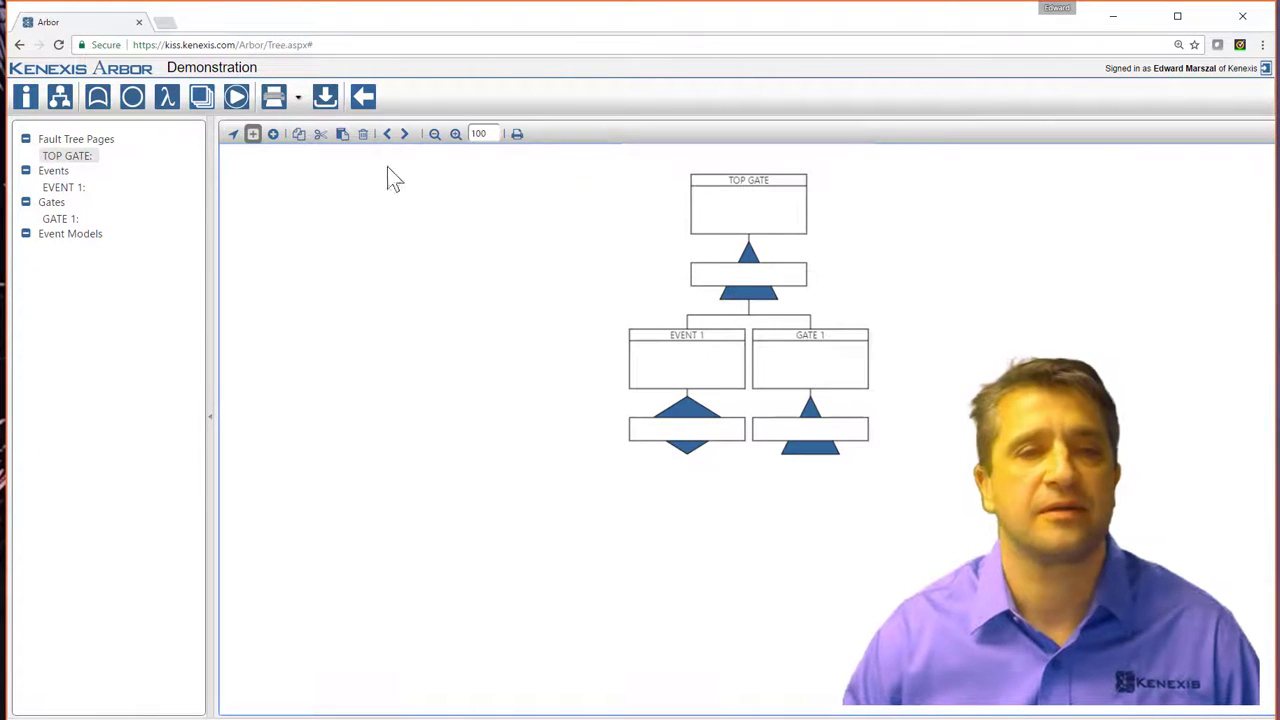
Add two events under Gate 1 in the fault tree.
click(273, 136)
click(811, 367)
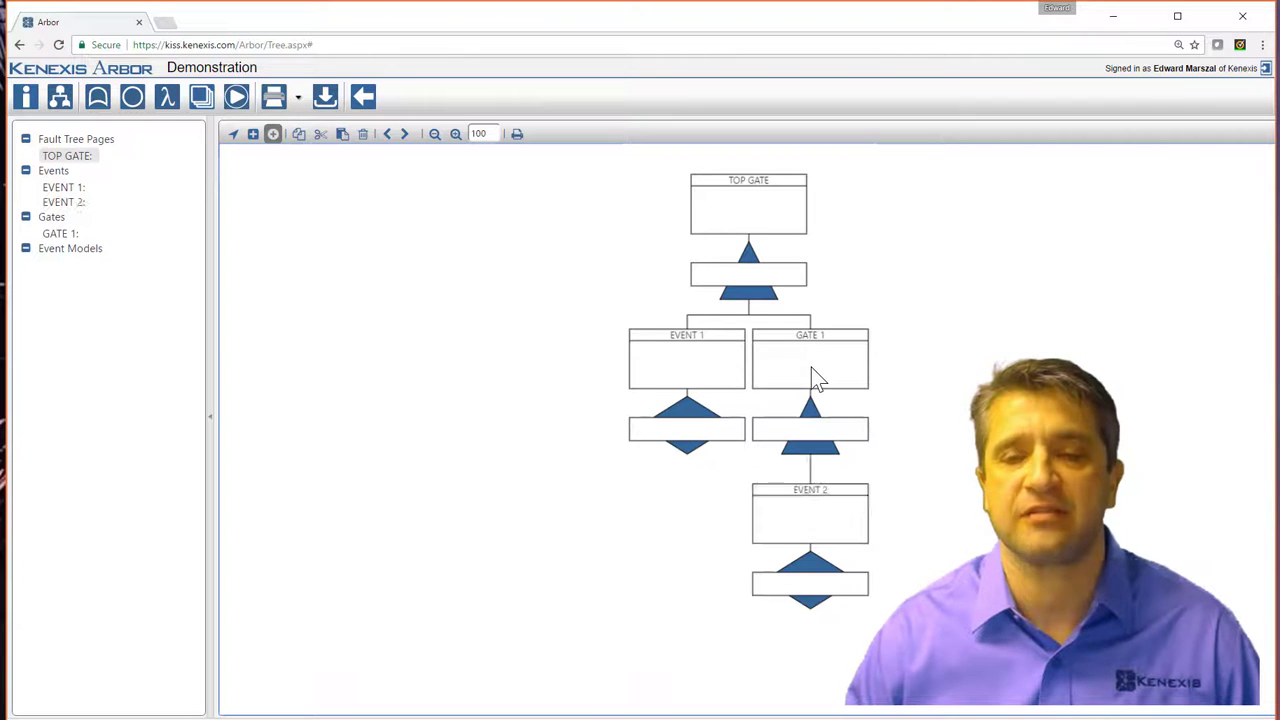
click(811, 368)
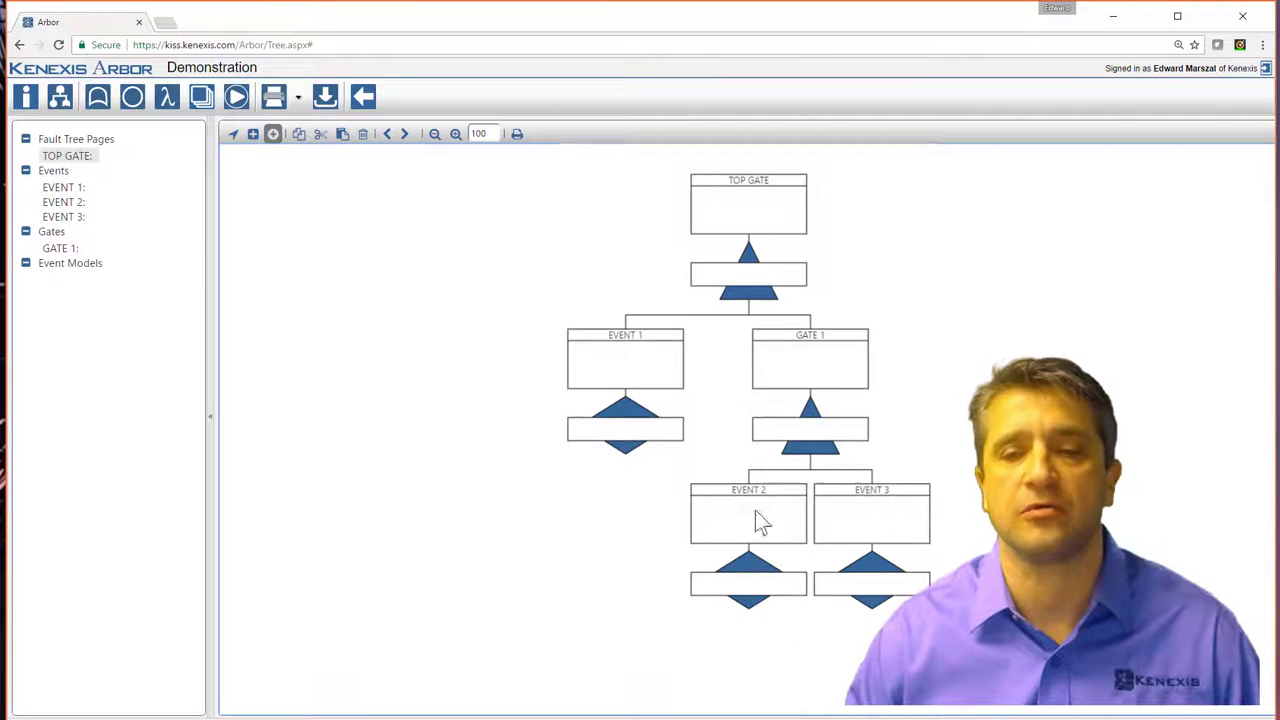
Open the details of Event 1 and enter the description "Pressure Switch Fails on Demand".
double_click(618, 361)
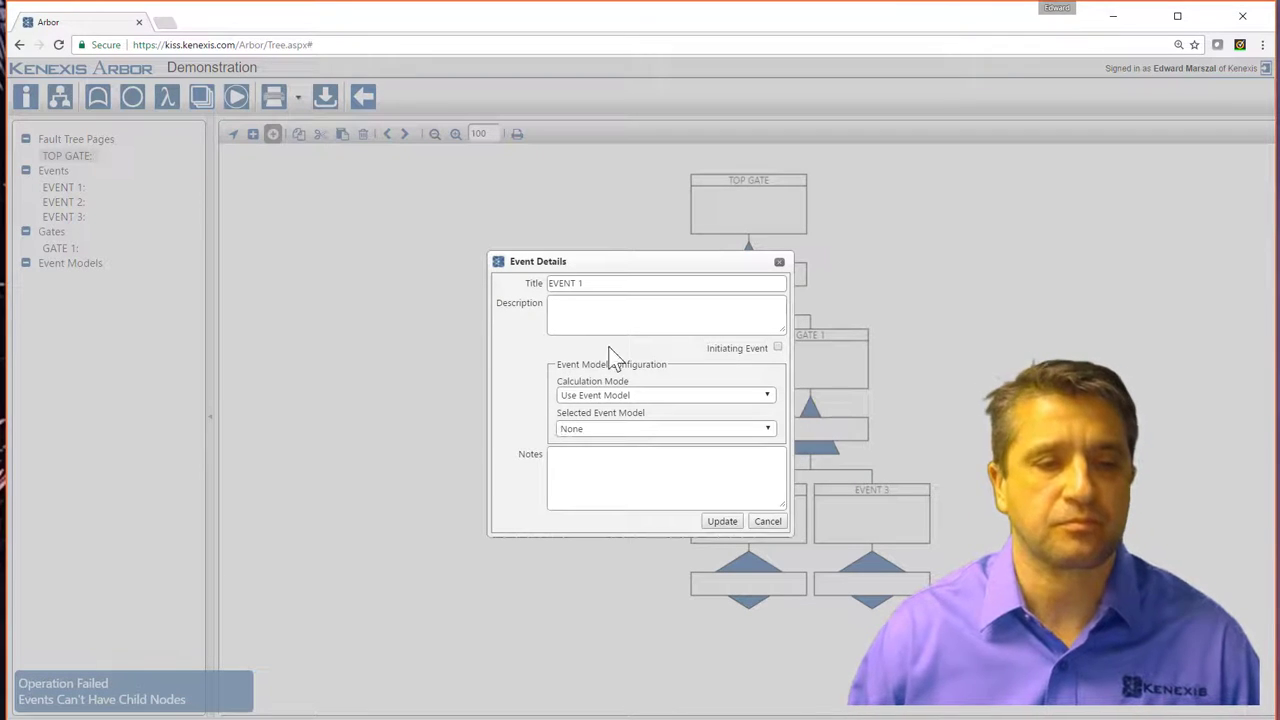
click(768, 521)
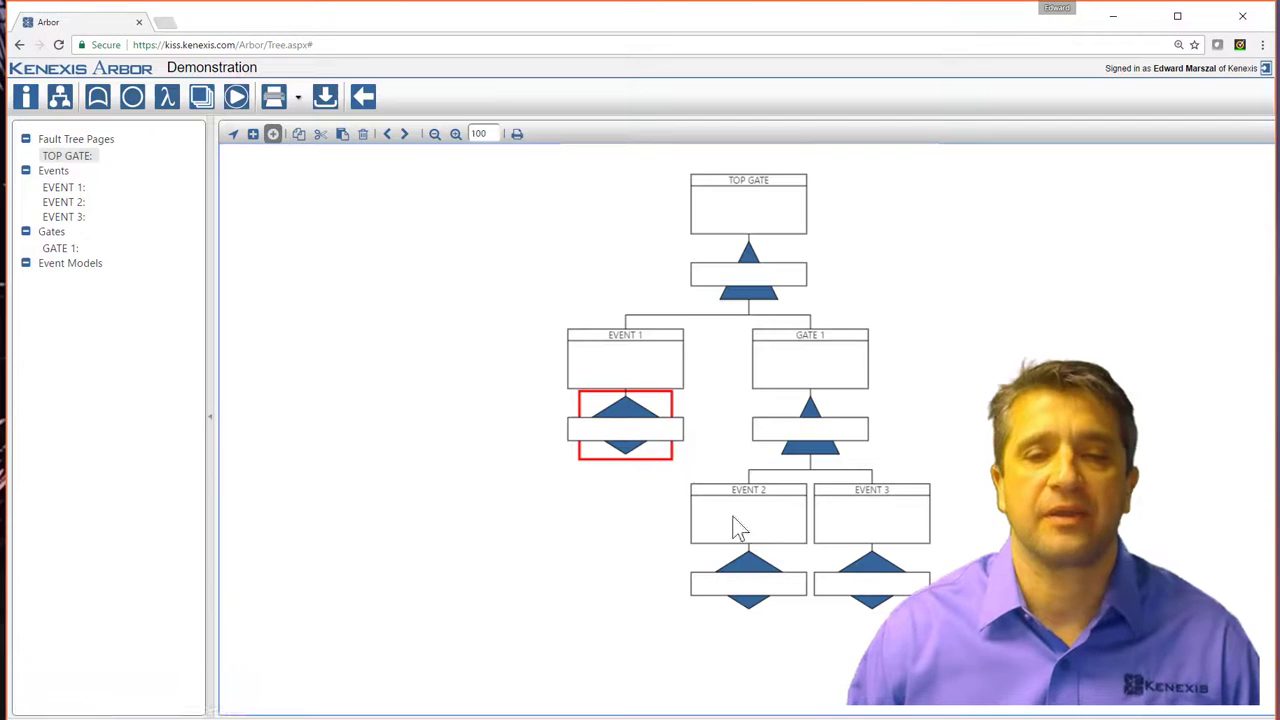
click(232, 136)
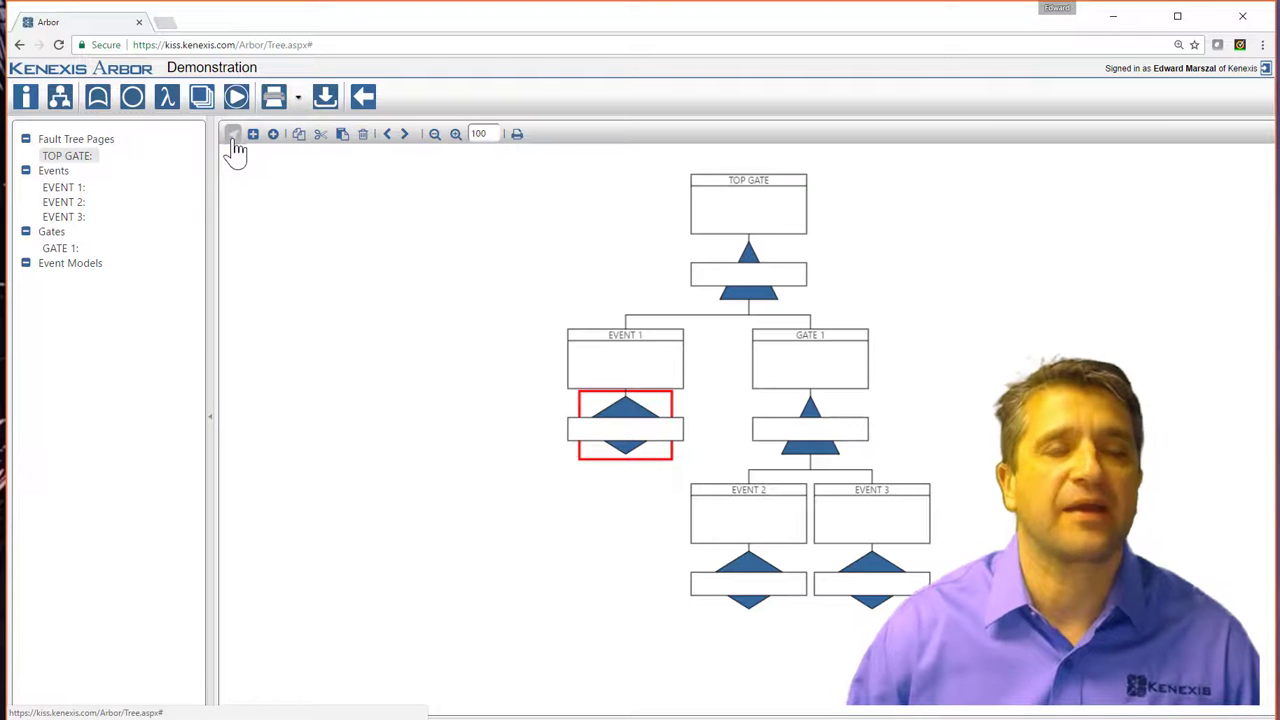
double_click(639, 426)
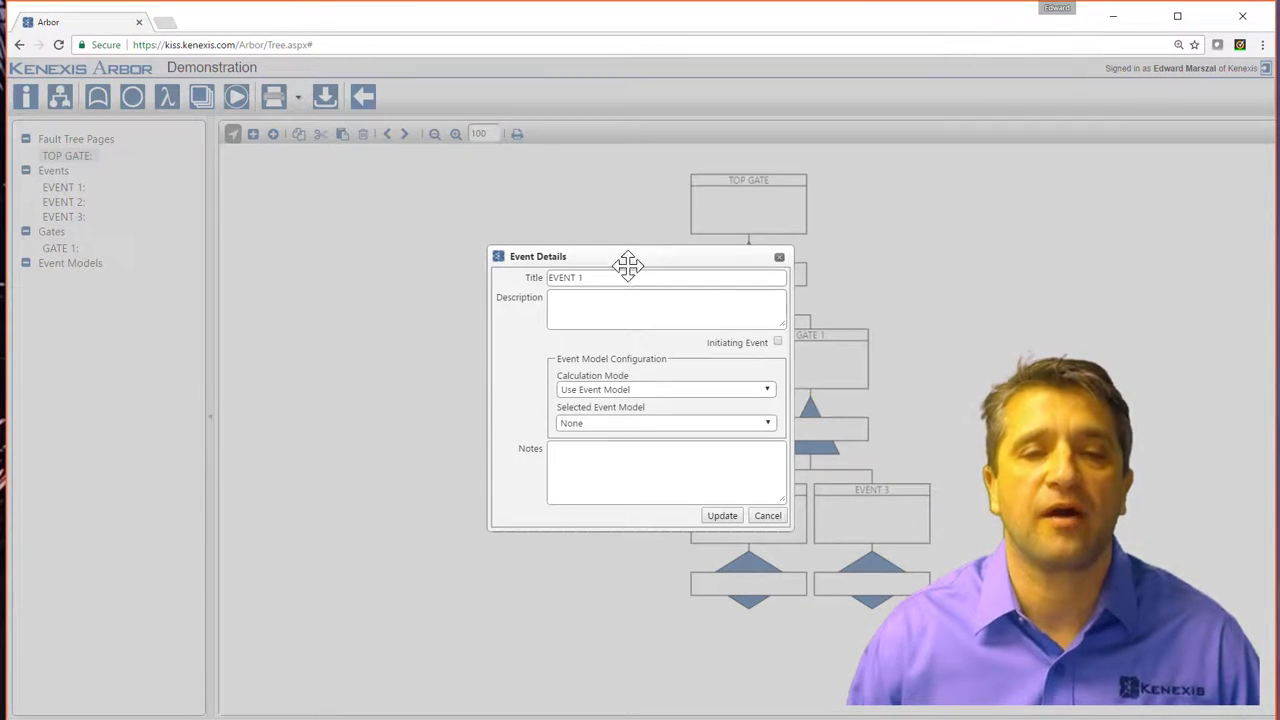
drag(627, 264, 403, 321)
click(376, 366)
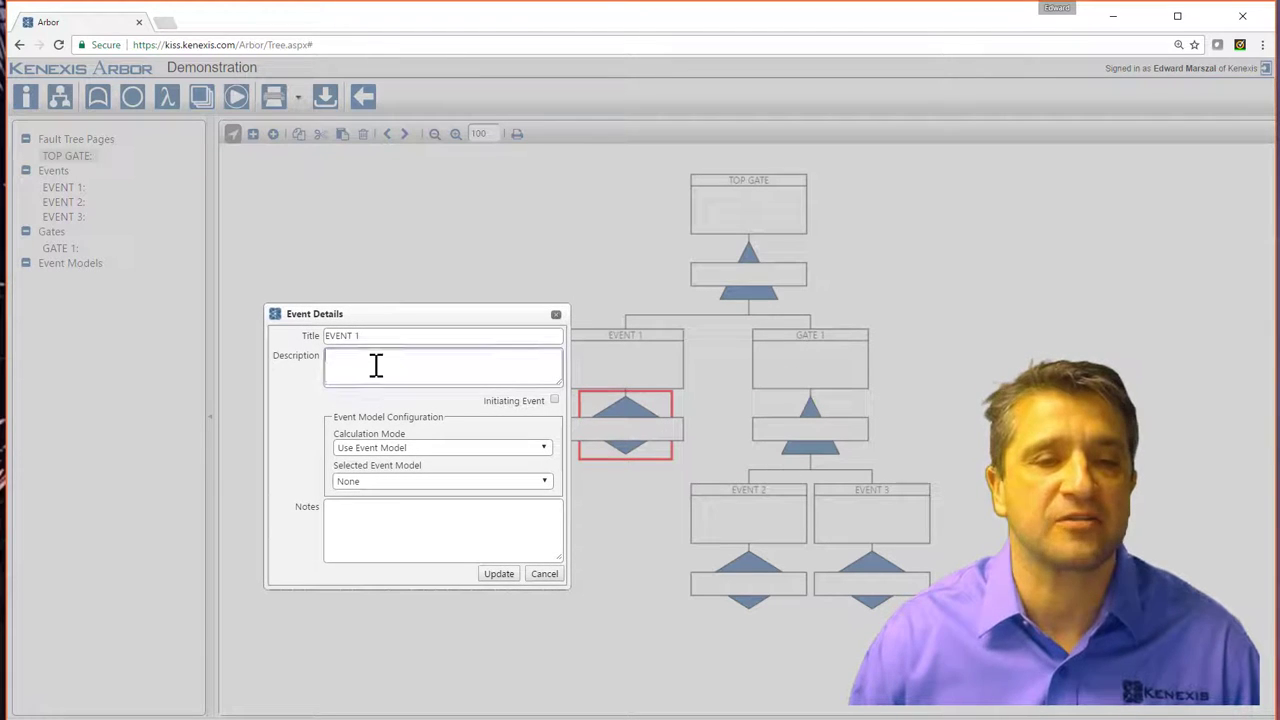
text(Press)
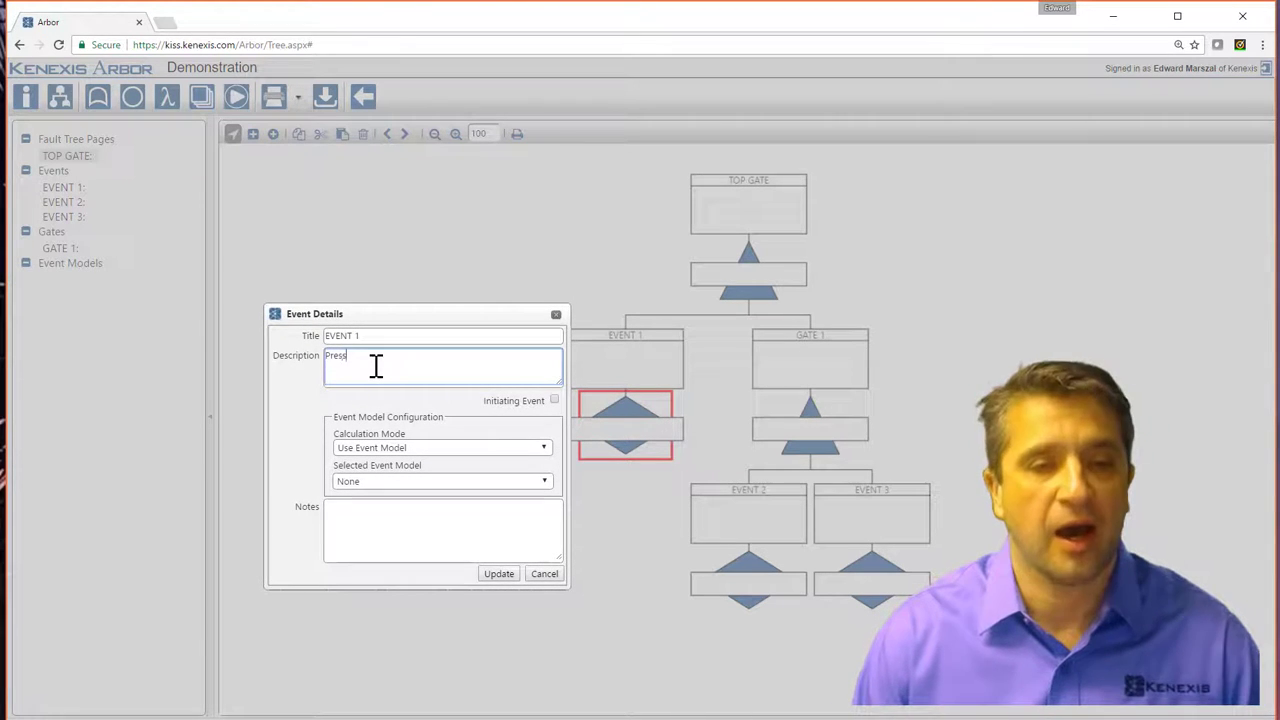
text(ure Seitch Faild)
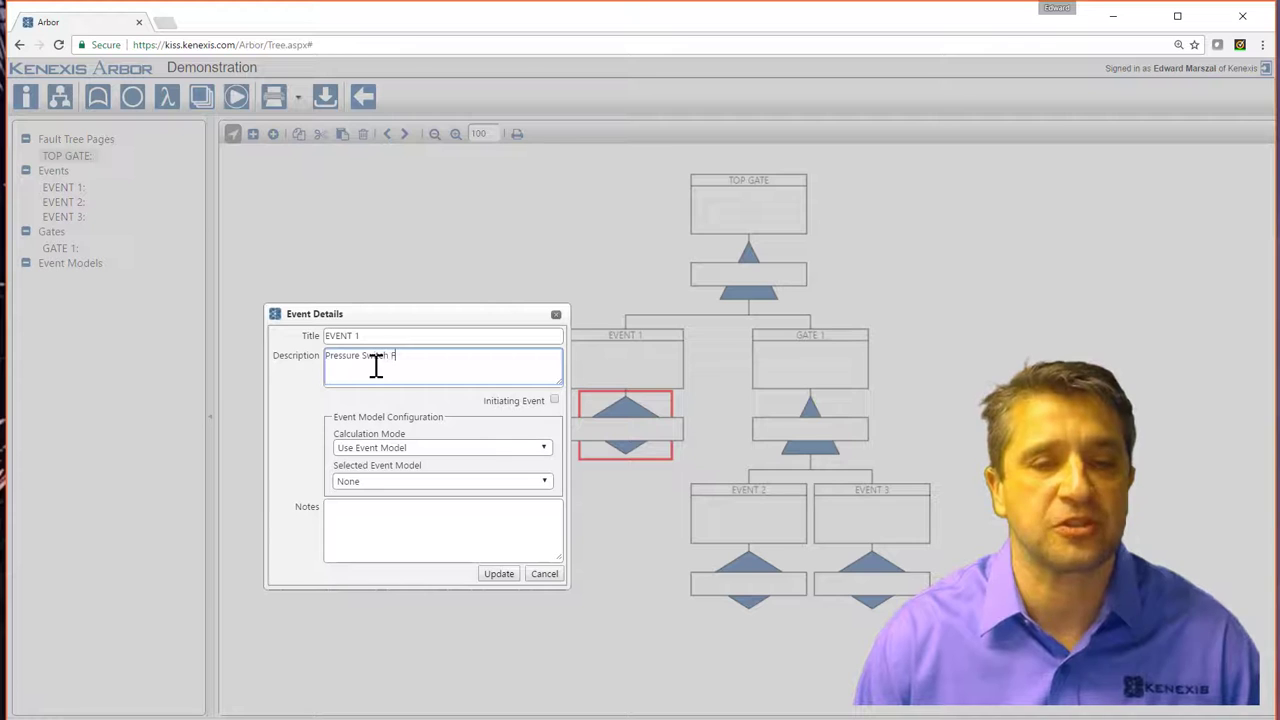
key(BackSpace)
key(BackSpace)
text(s on Demand)
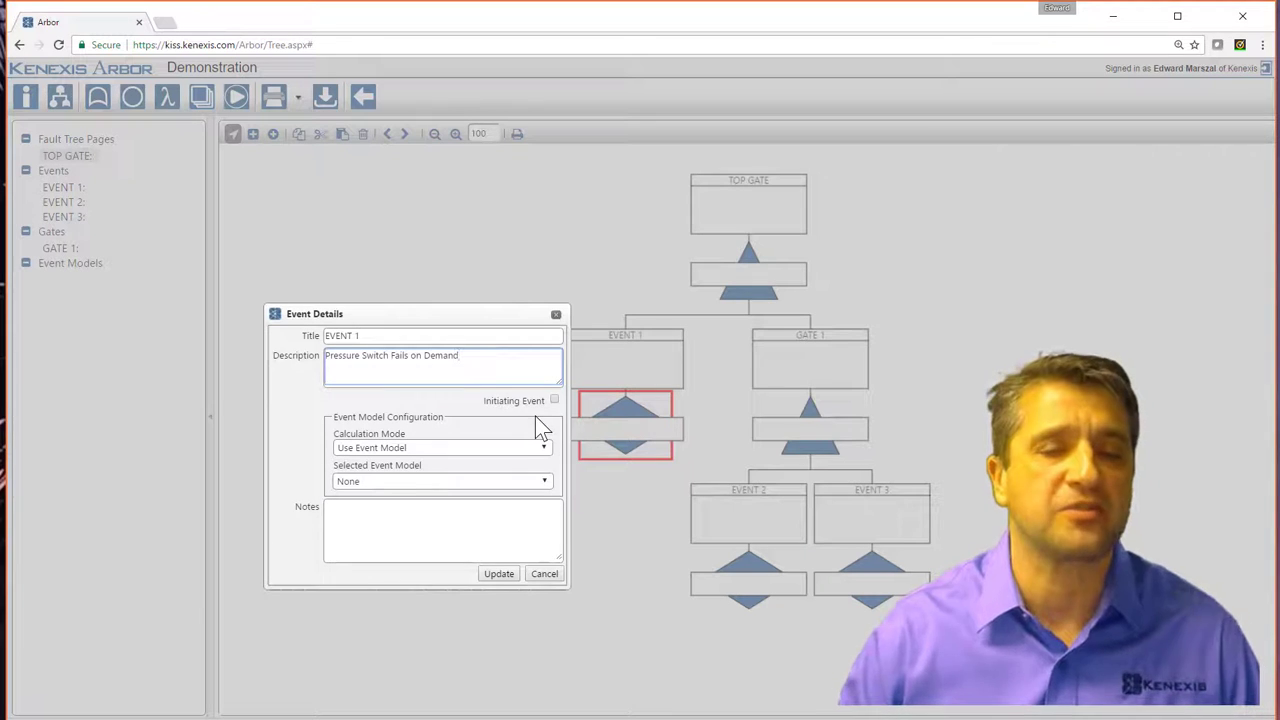
Try Always True as the calculation mode of Event 1 and return it to Use Event Model.
click(447, 449)
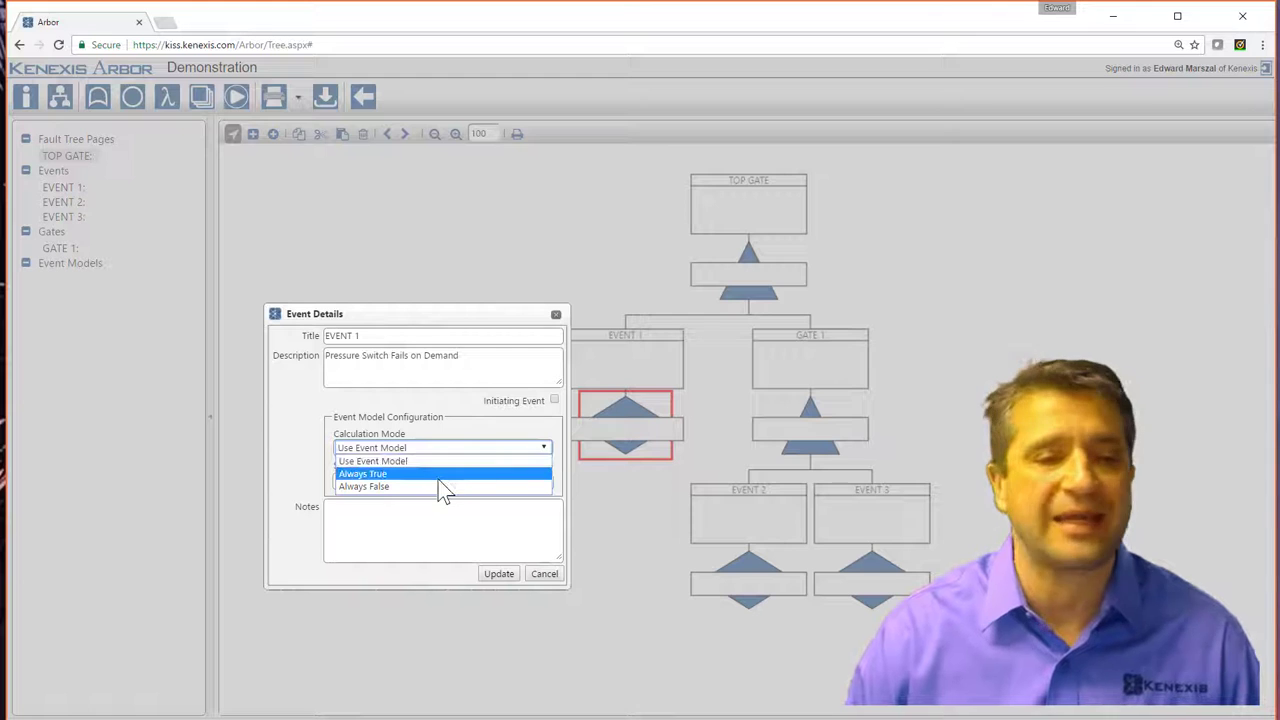
click(443, 475)
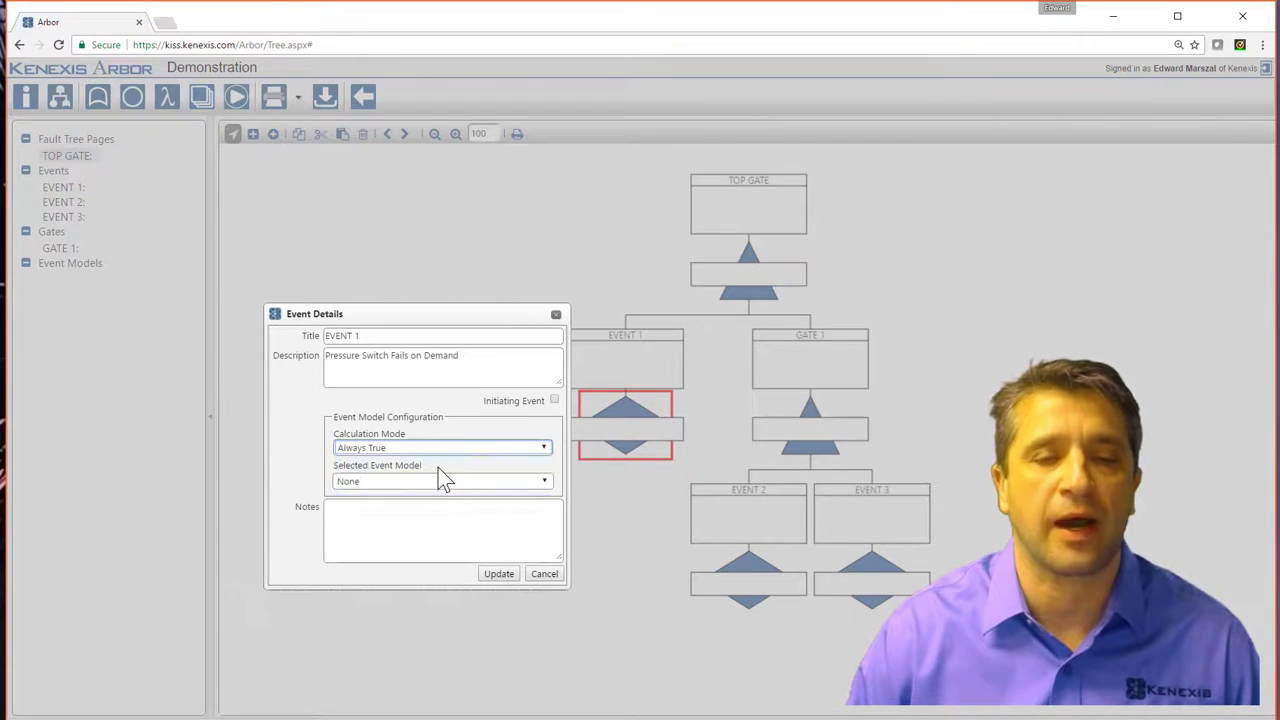
click(450, 448)
click(417, 462)
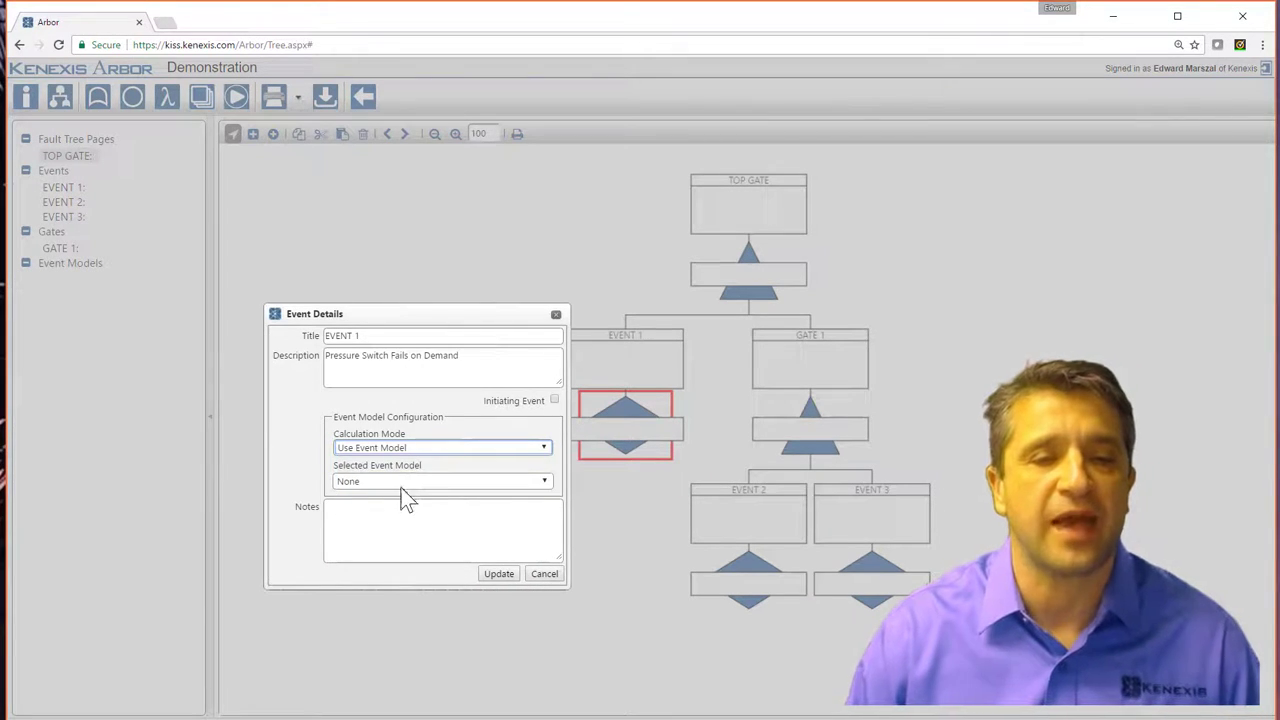
Review the event model choices for Event 1, leave the selection at None, and save the event details.
click(413, 483)
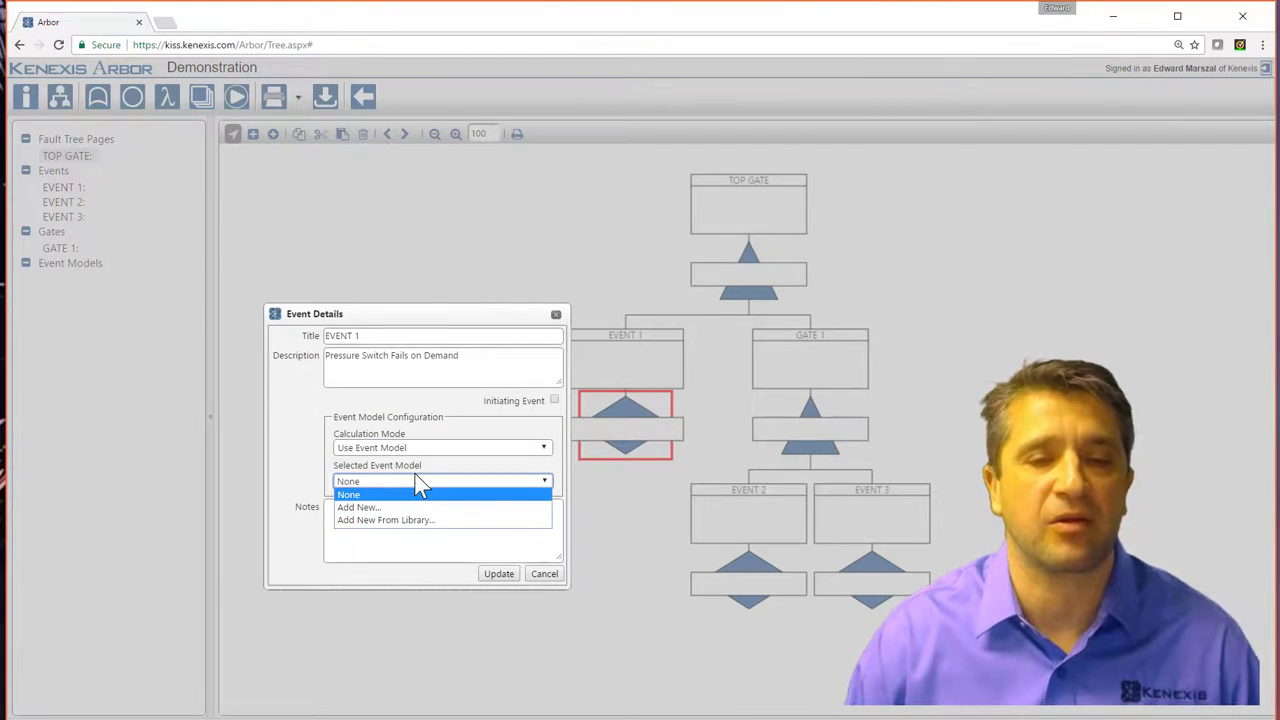
click(392, 557)
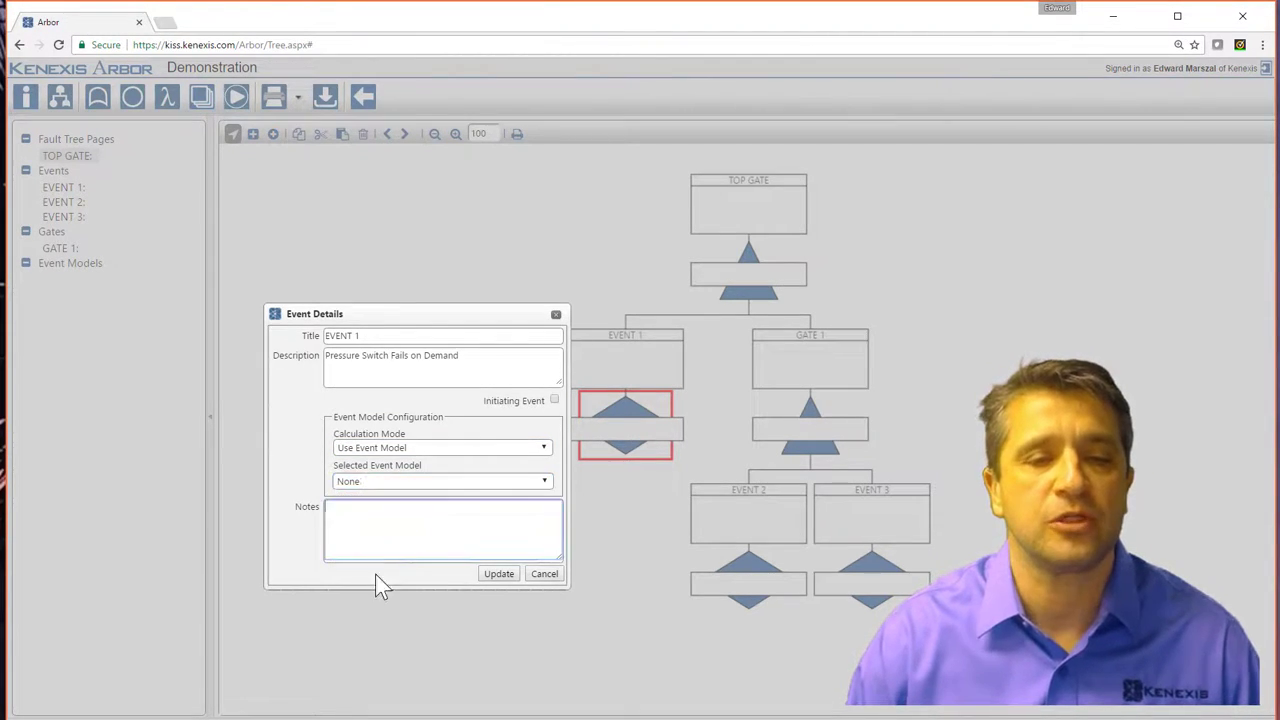
click(500, 574)
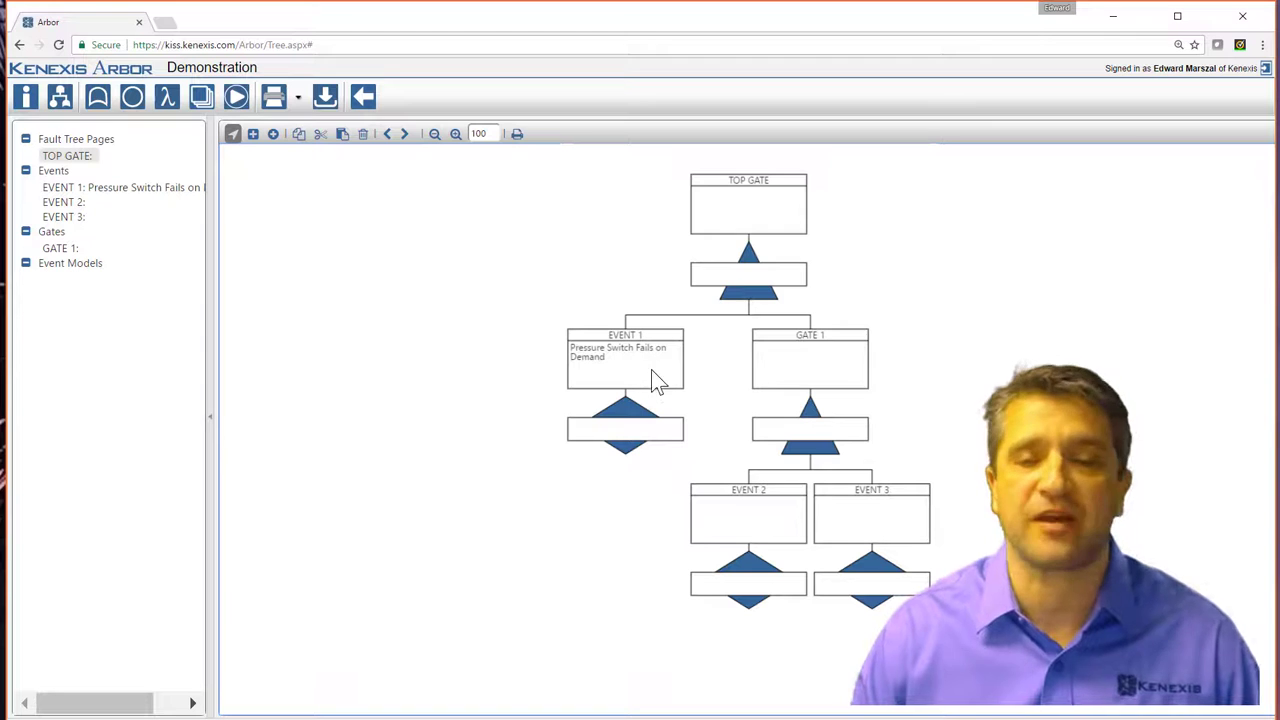
Give Gate 1 the description "Final Element Subsystem Fails on Demand", set its gate type to Or, and save it.
double_click(818, 366)
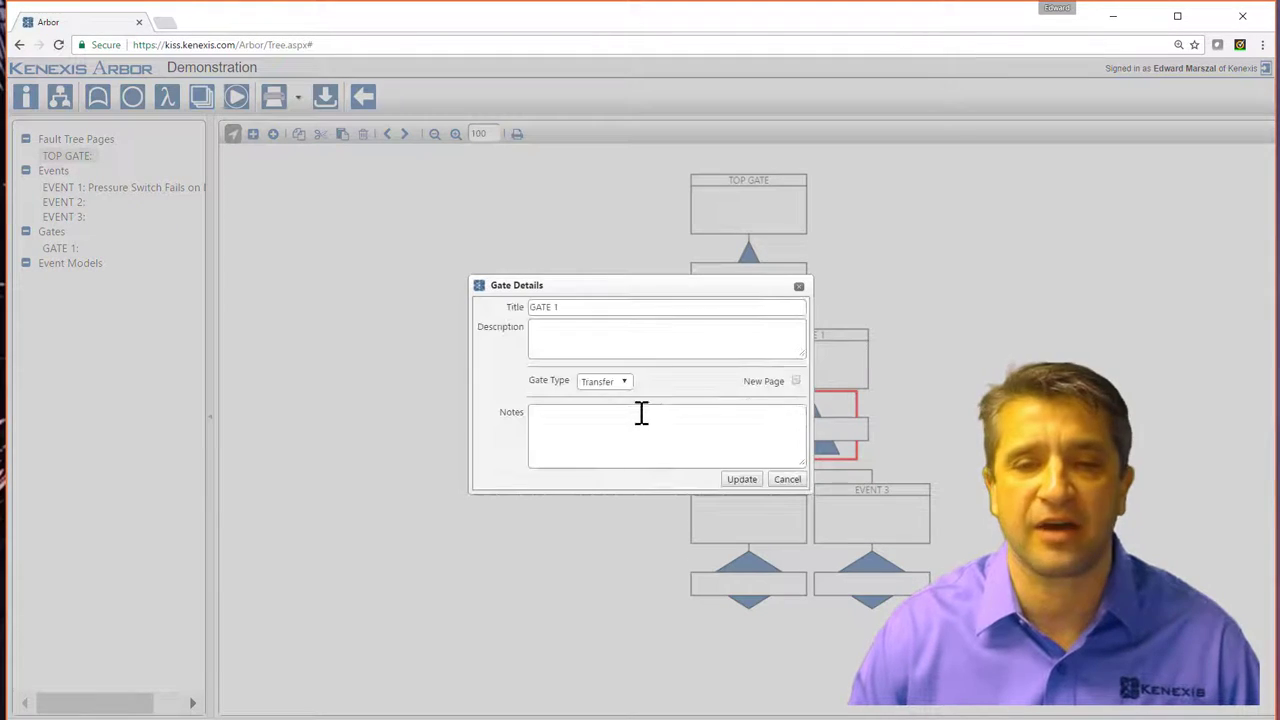
click(585, 335)
text(Fi)
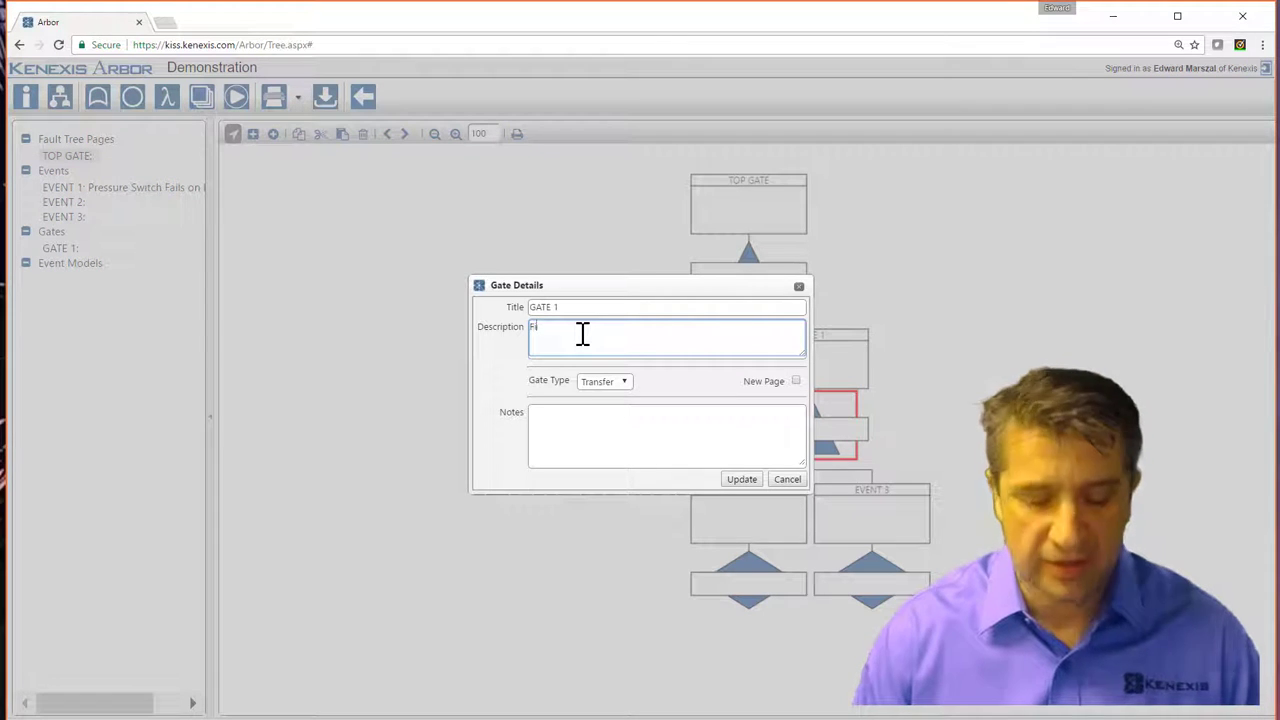
text(nal Element Sub)
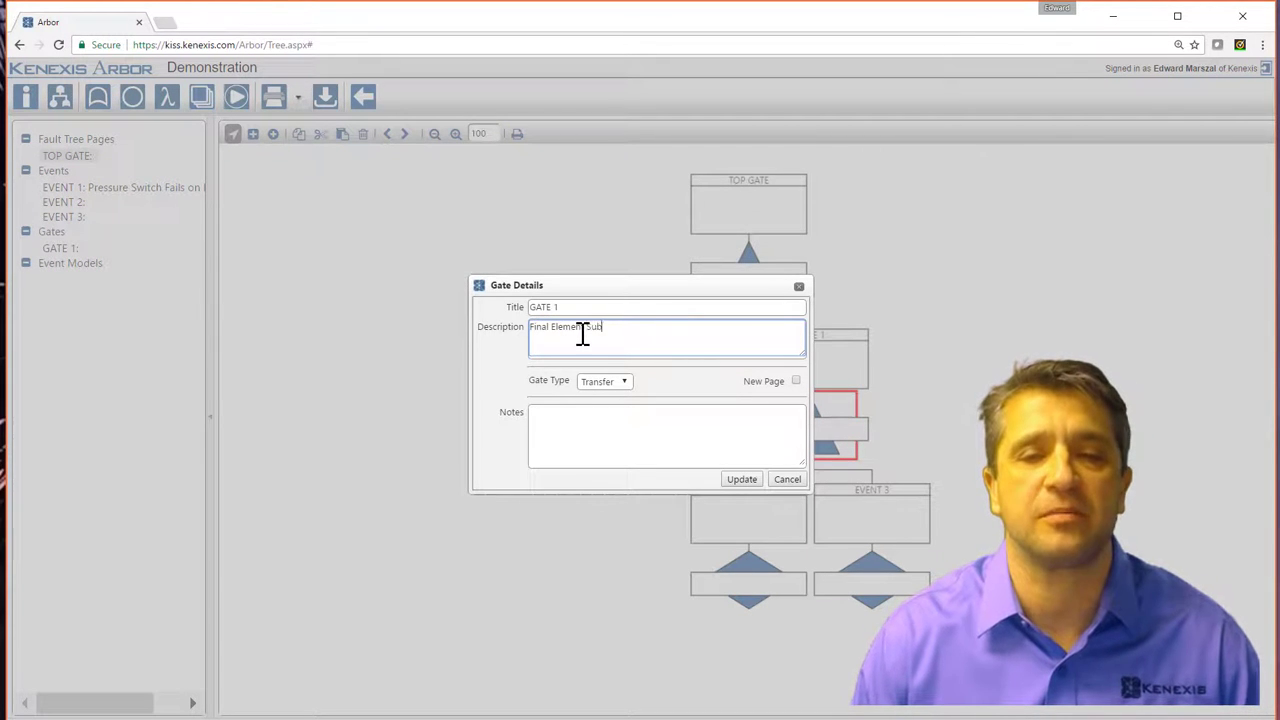
text(system Fa)
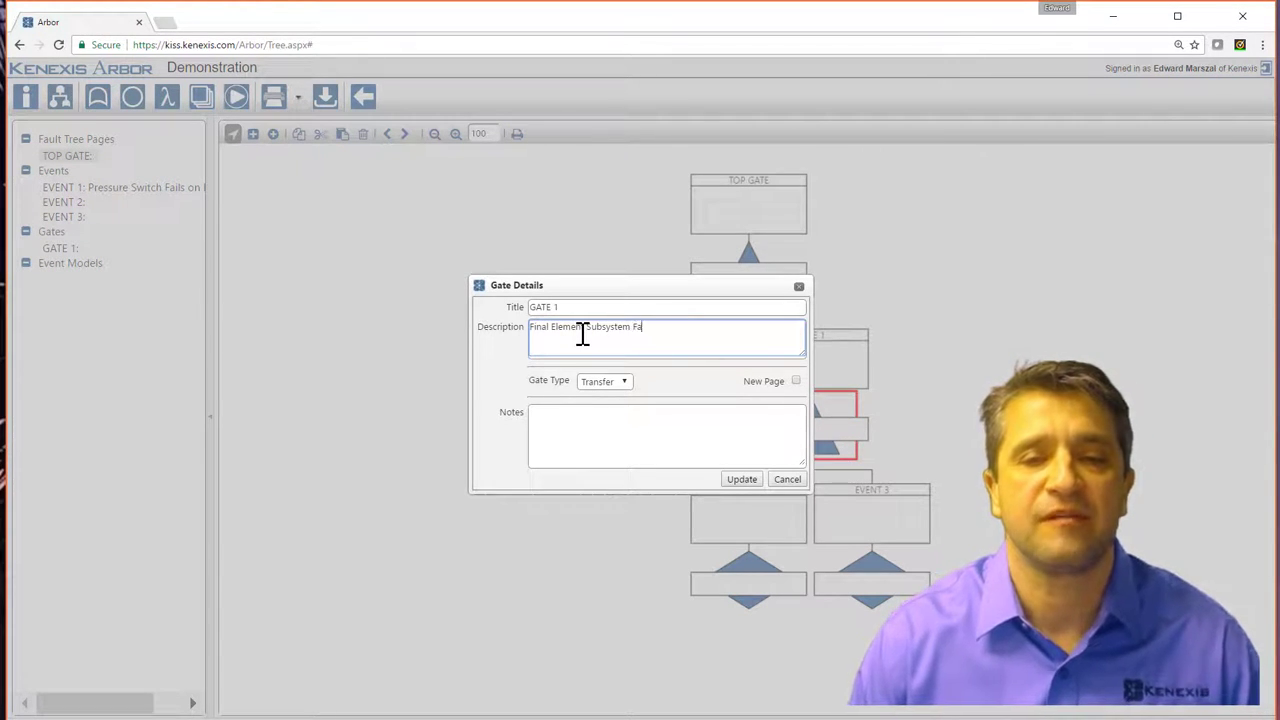
text(ils on Demand)
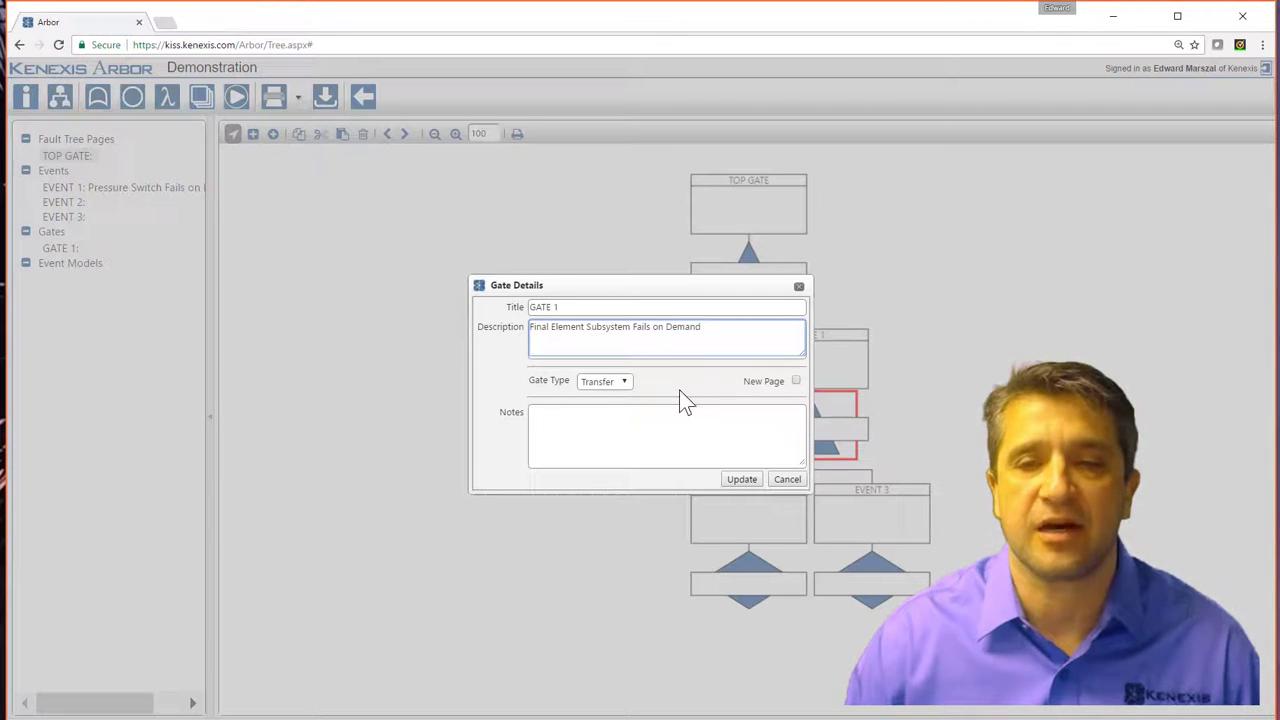
click(624, 389)
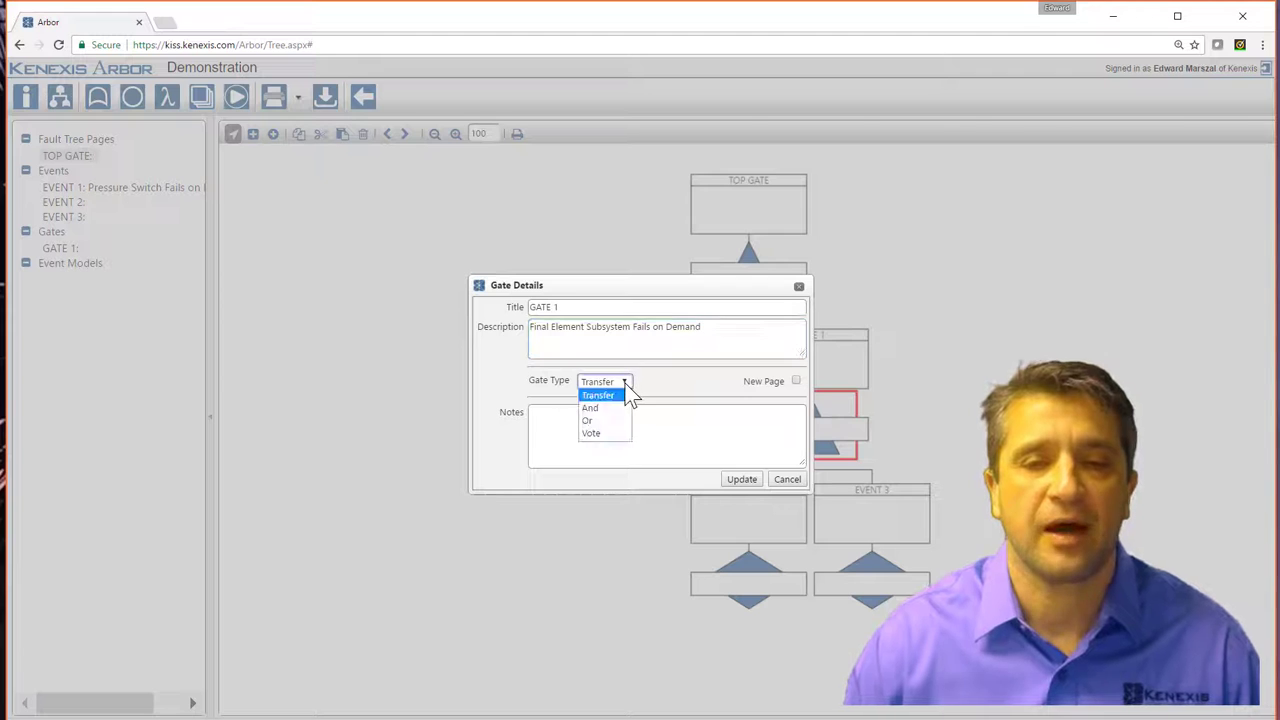
click(607, 423)
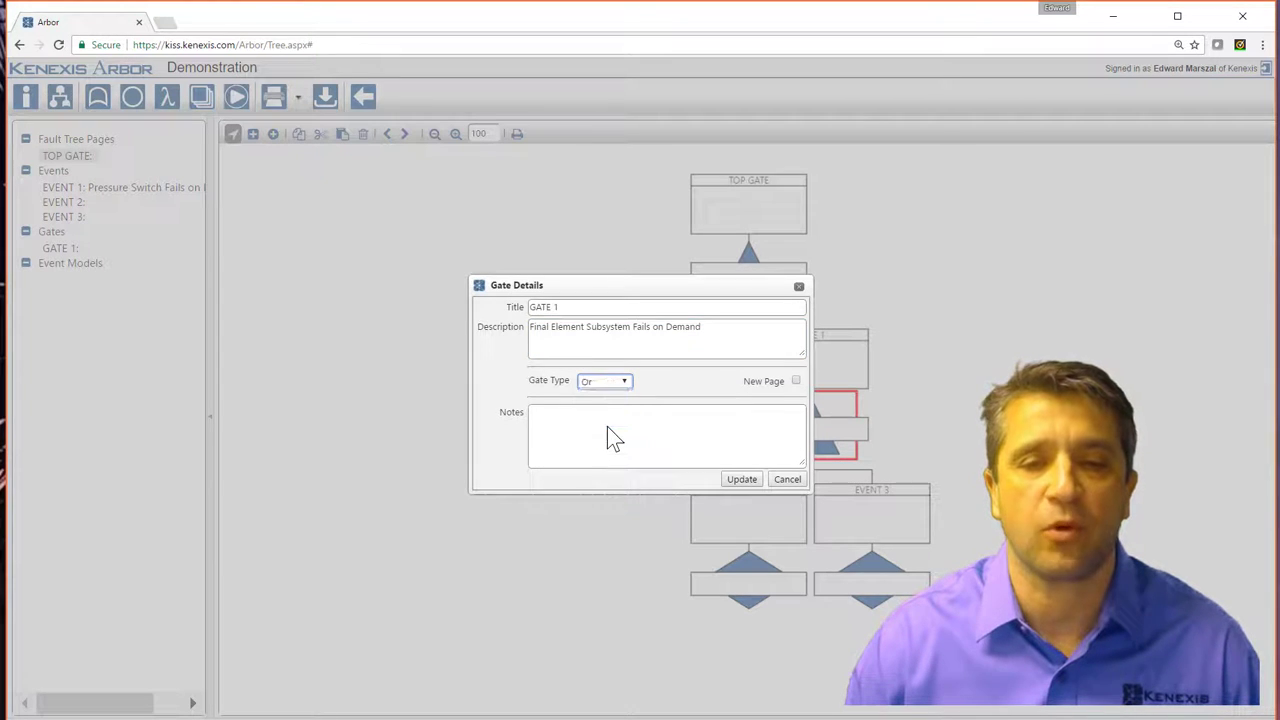
click(537, 434)
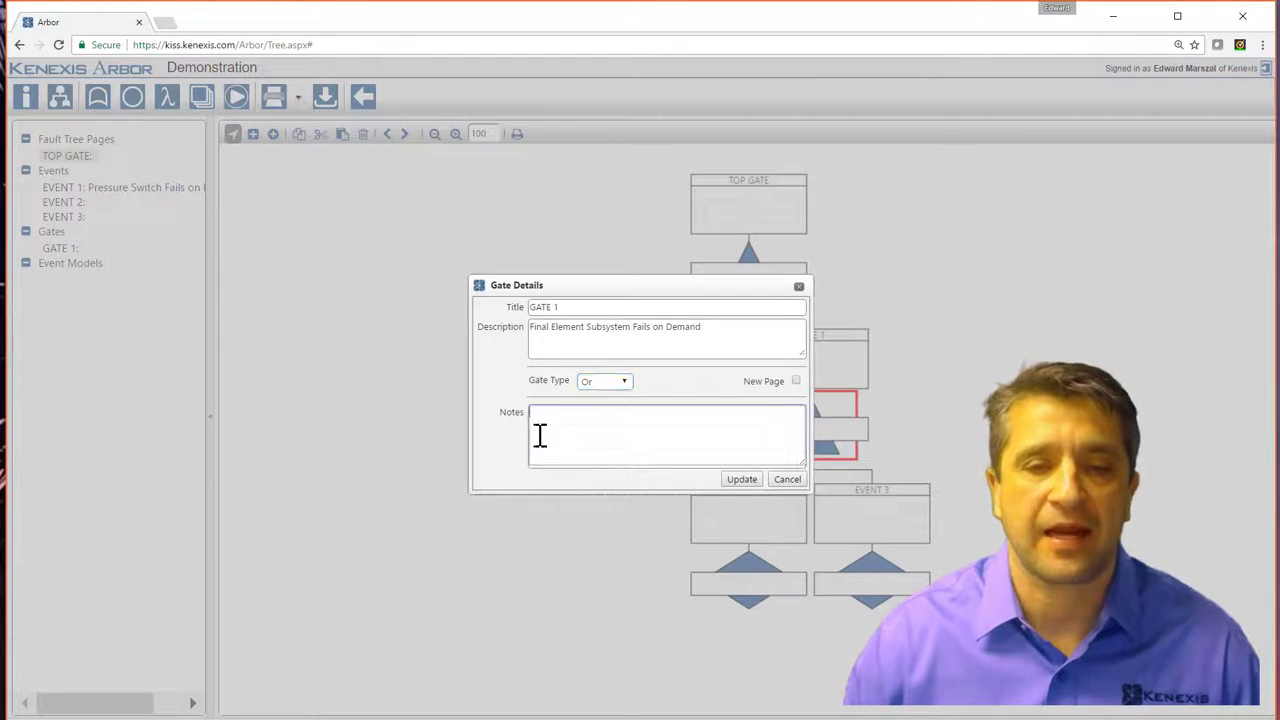
click(740, 478)
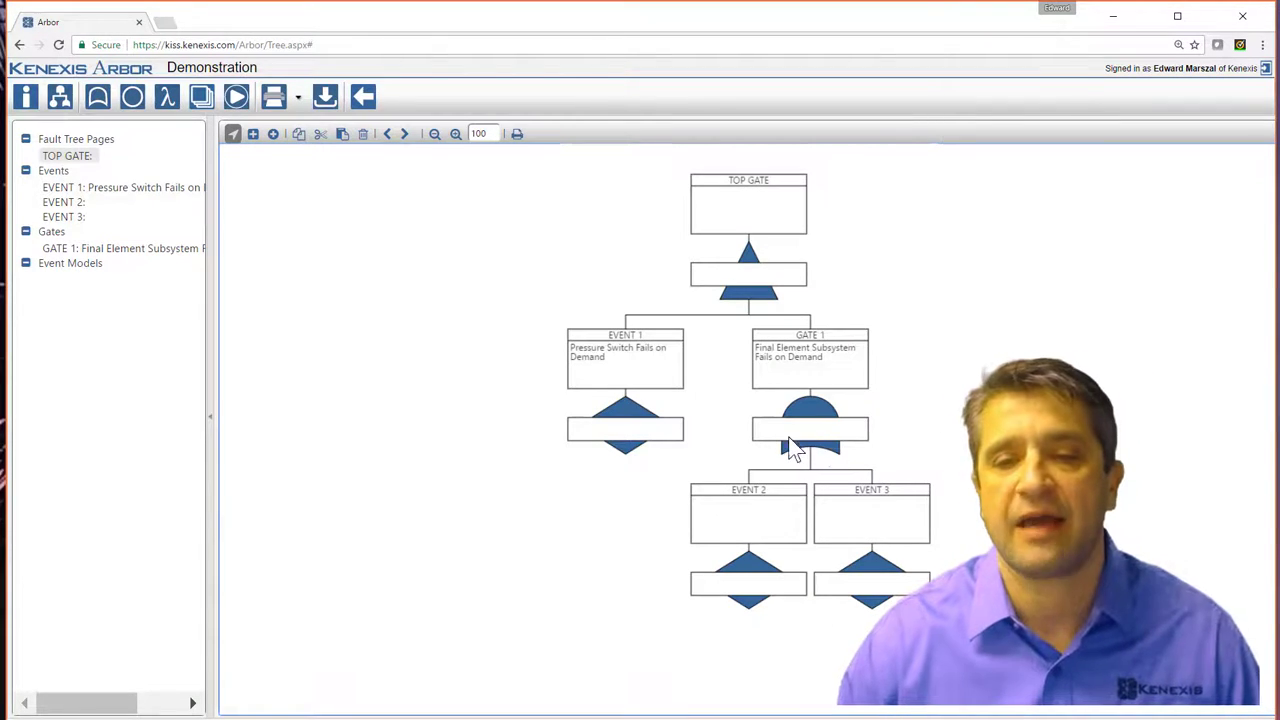
Give the top gate the description "SIF Fail on Demand", set its gate type to Or, and save it.
double_click(749, 213)
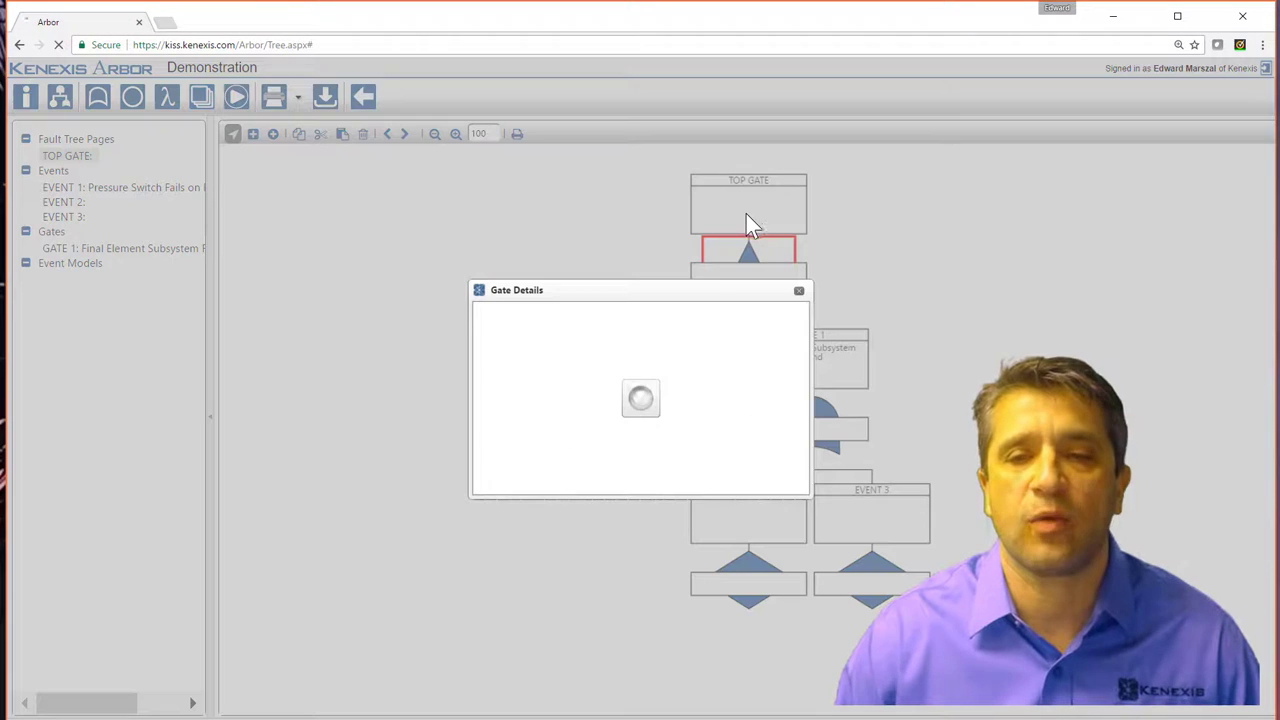
click(569, 338)
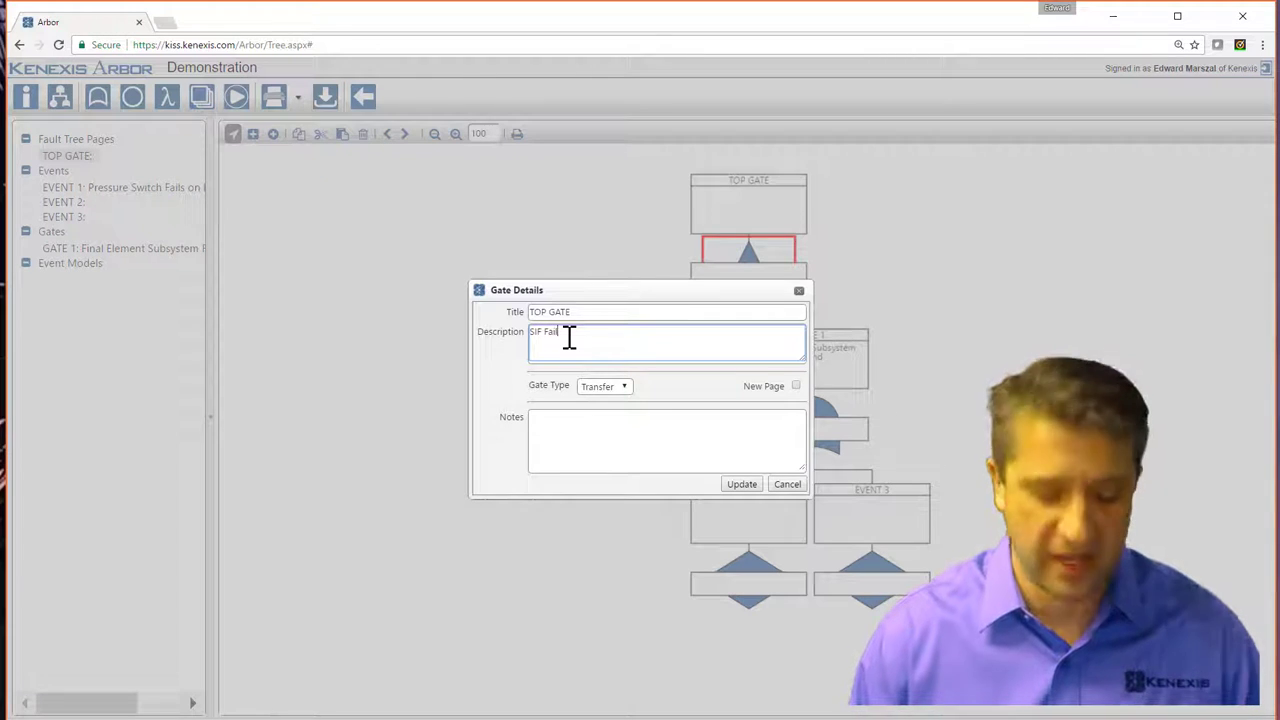
text(SIF Fail on Demand)
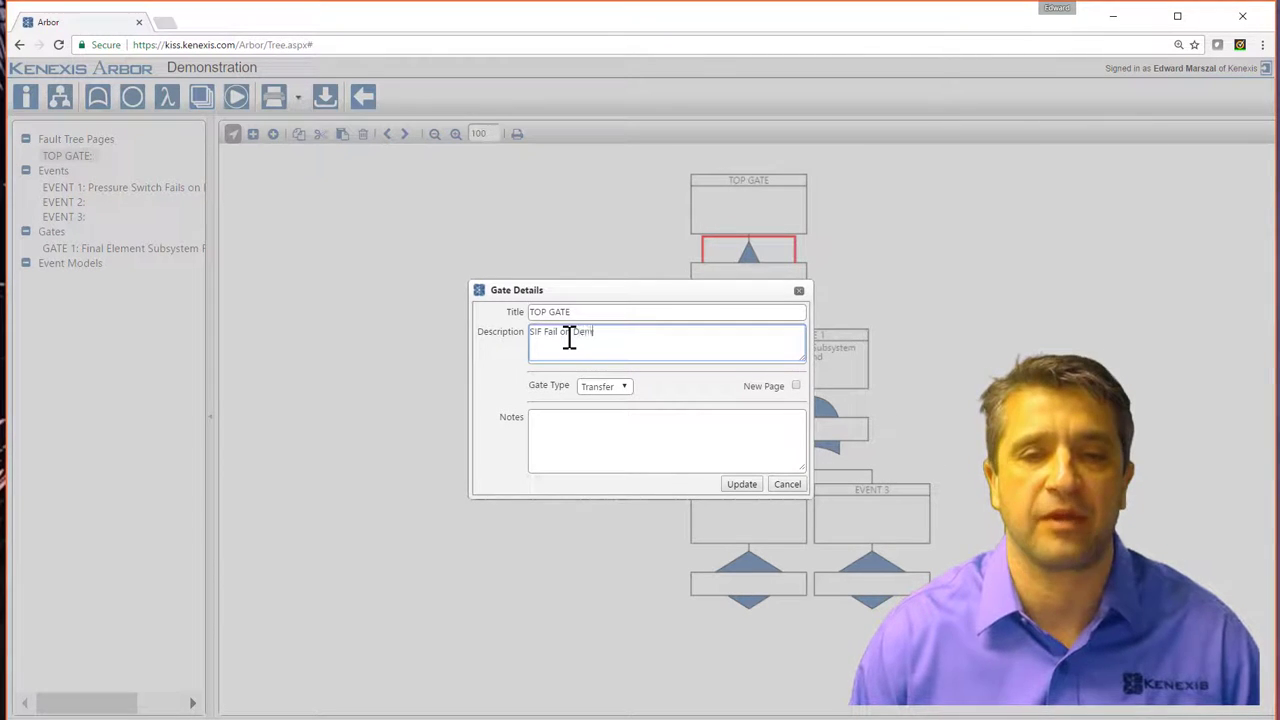
click(621, 389)
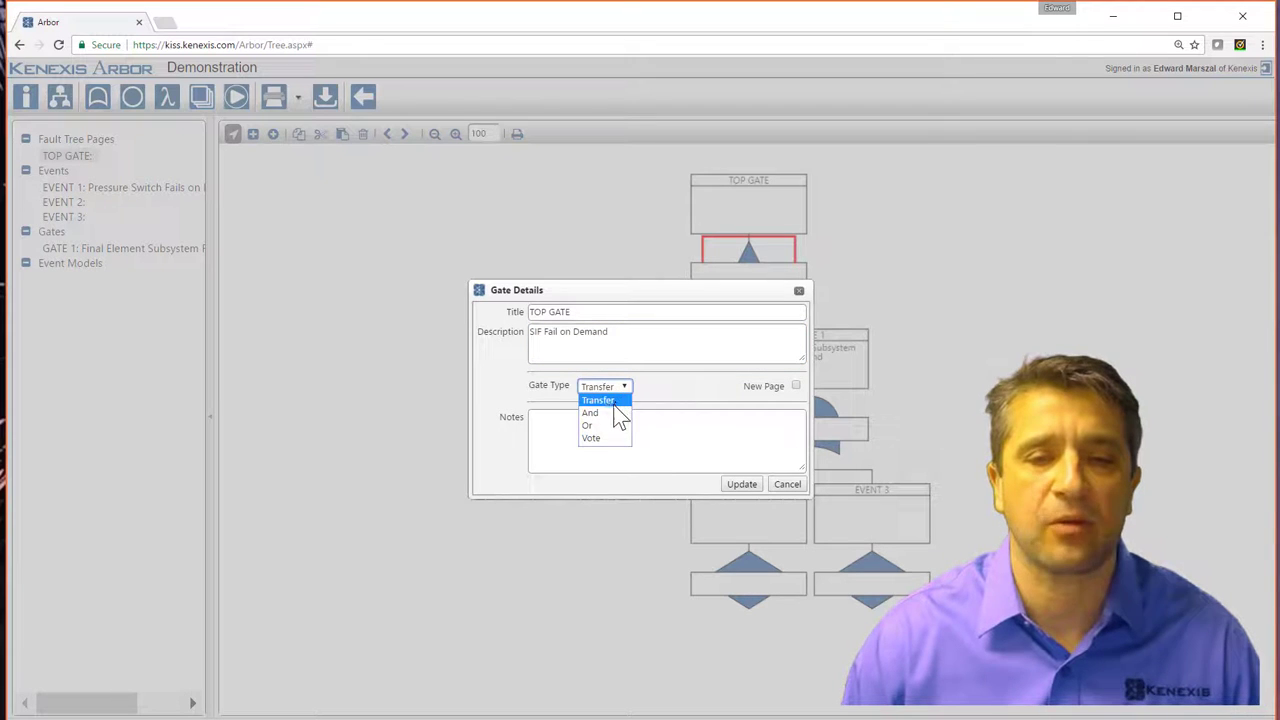
click(606, 422)
click(739, 484)
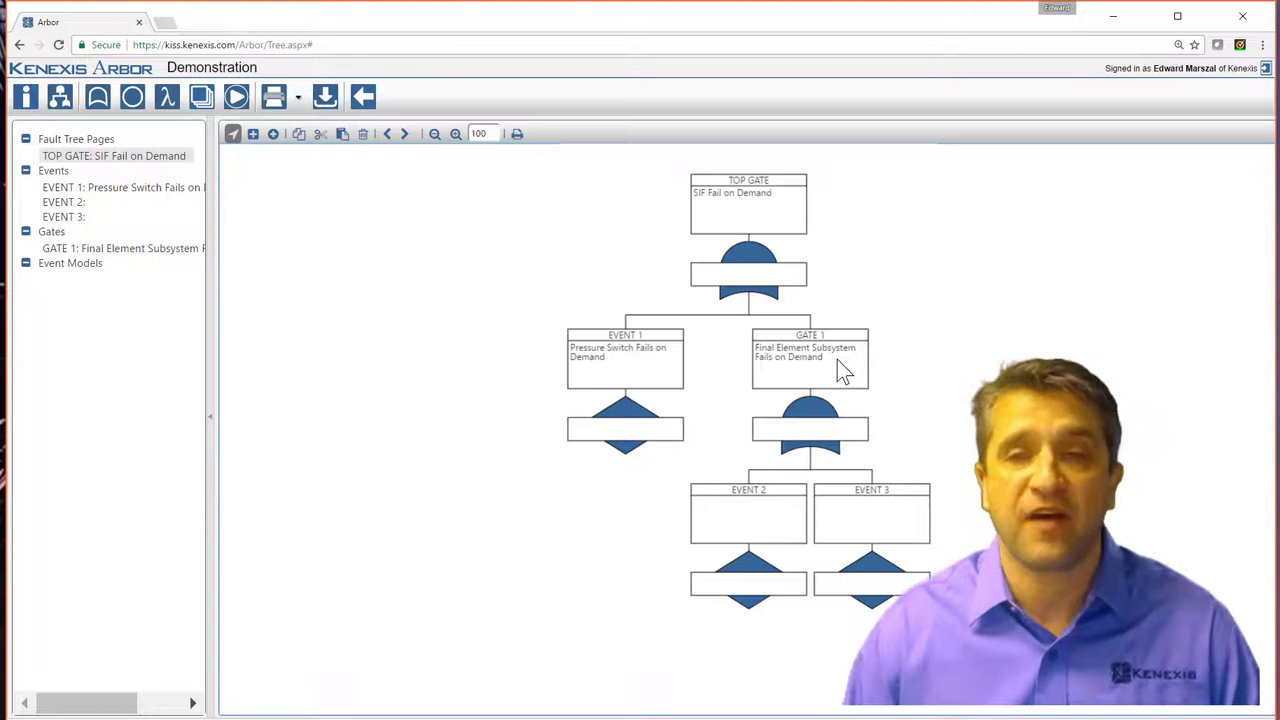
Enter the description "Solenoid Valve Fails on Demand" for Event 2 and save it.
double_click(758, 530)
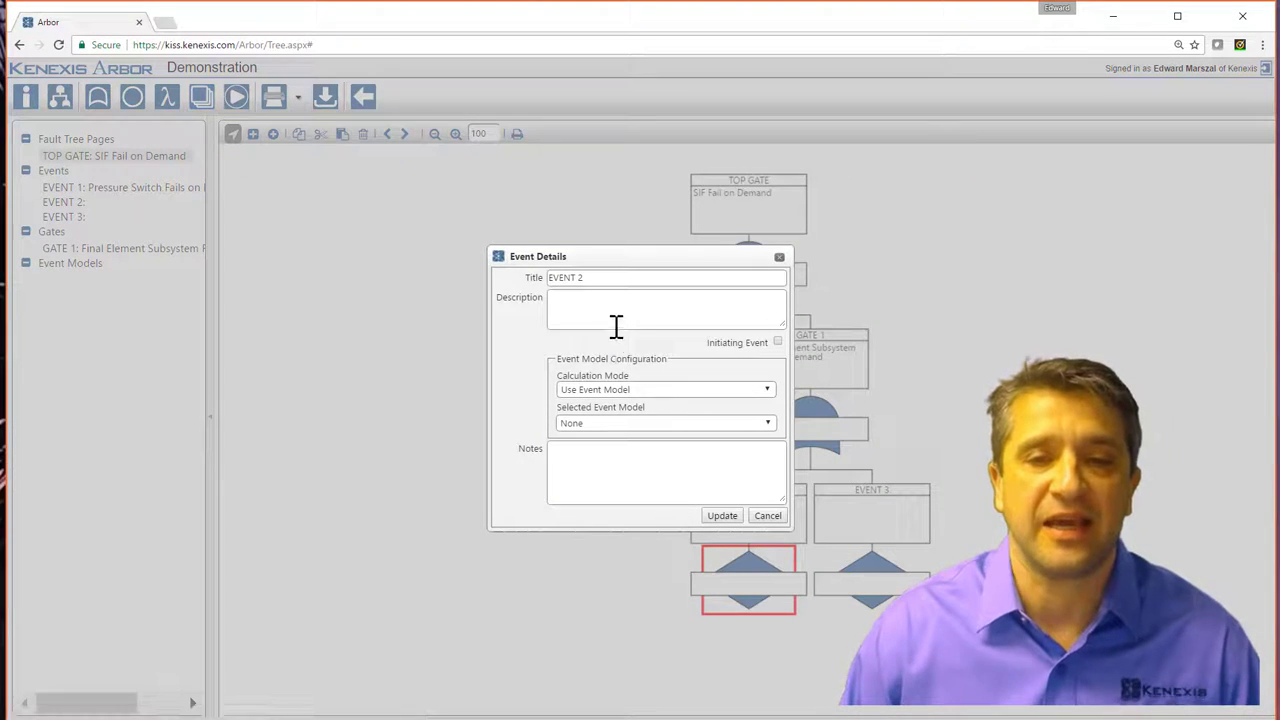
click(613, 313)
text(Solenoid Valve)
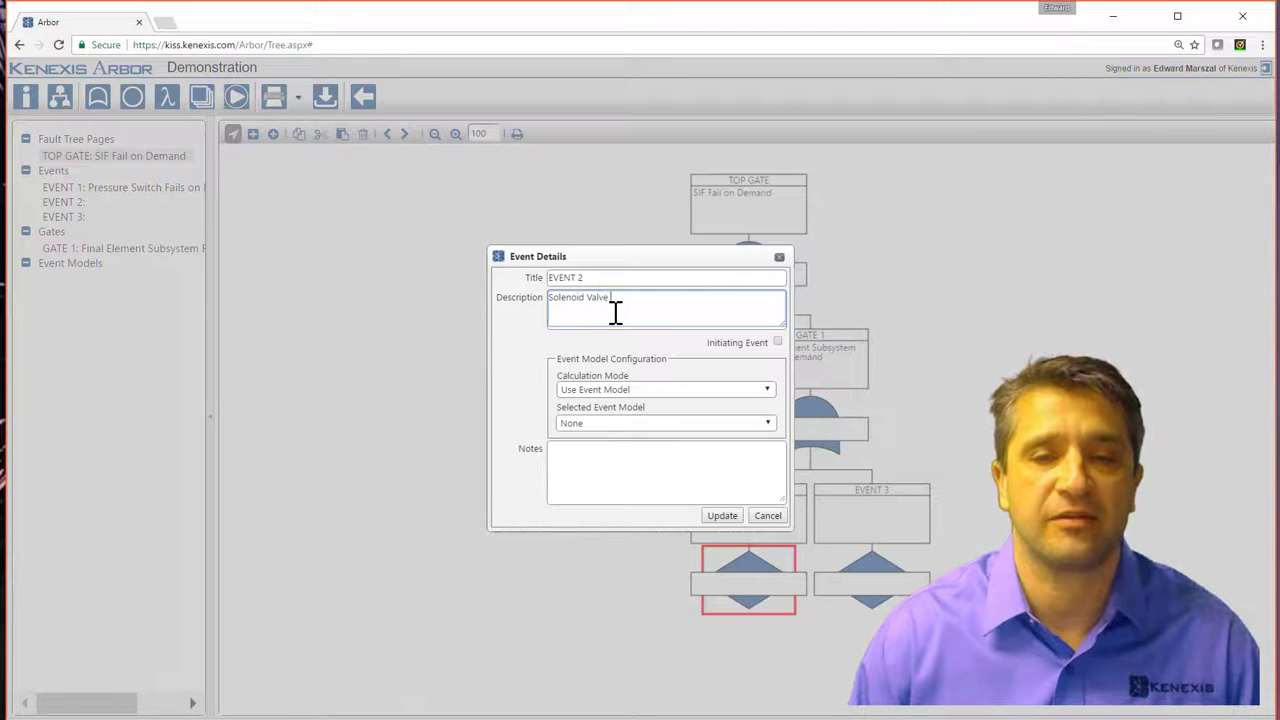
text( Fails on Demand)
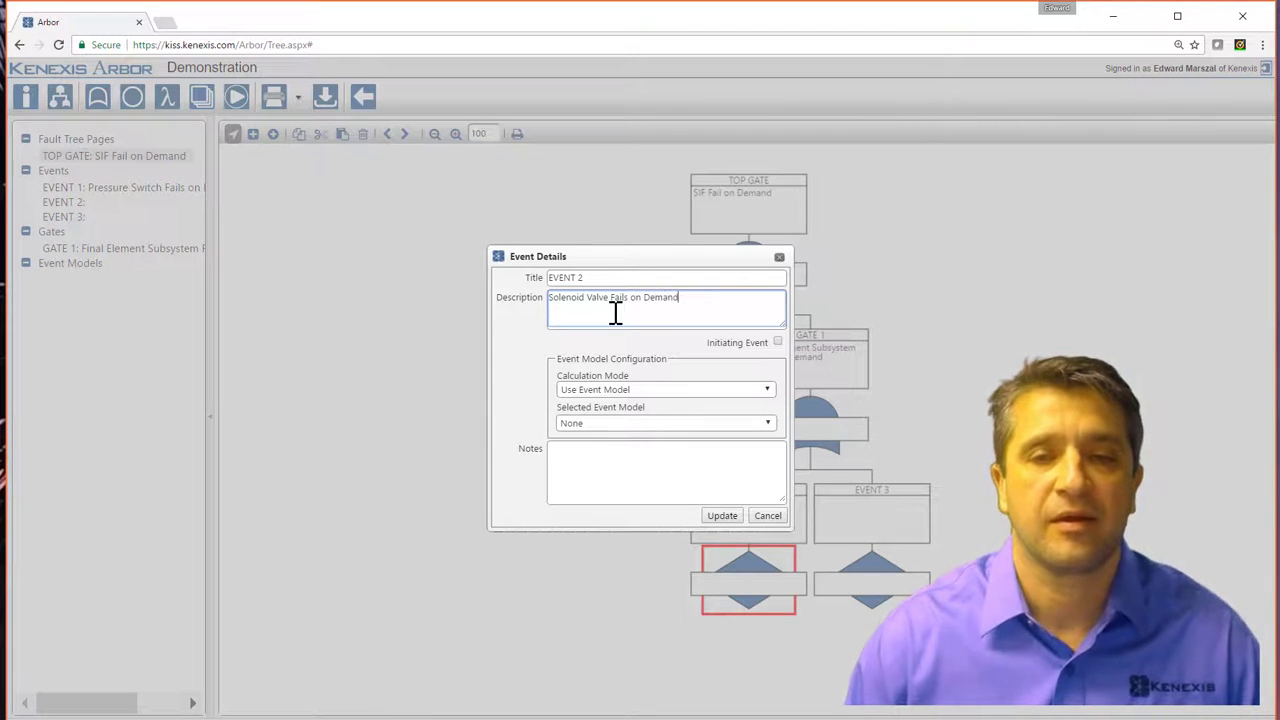
click(720, 515)
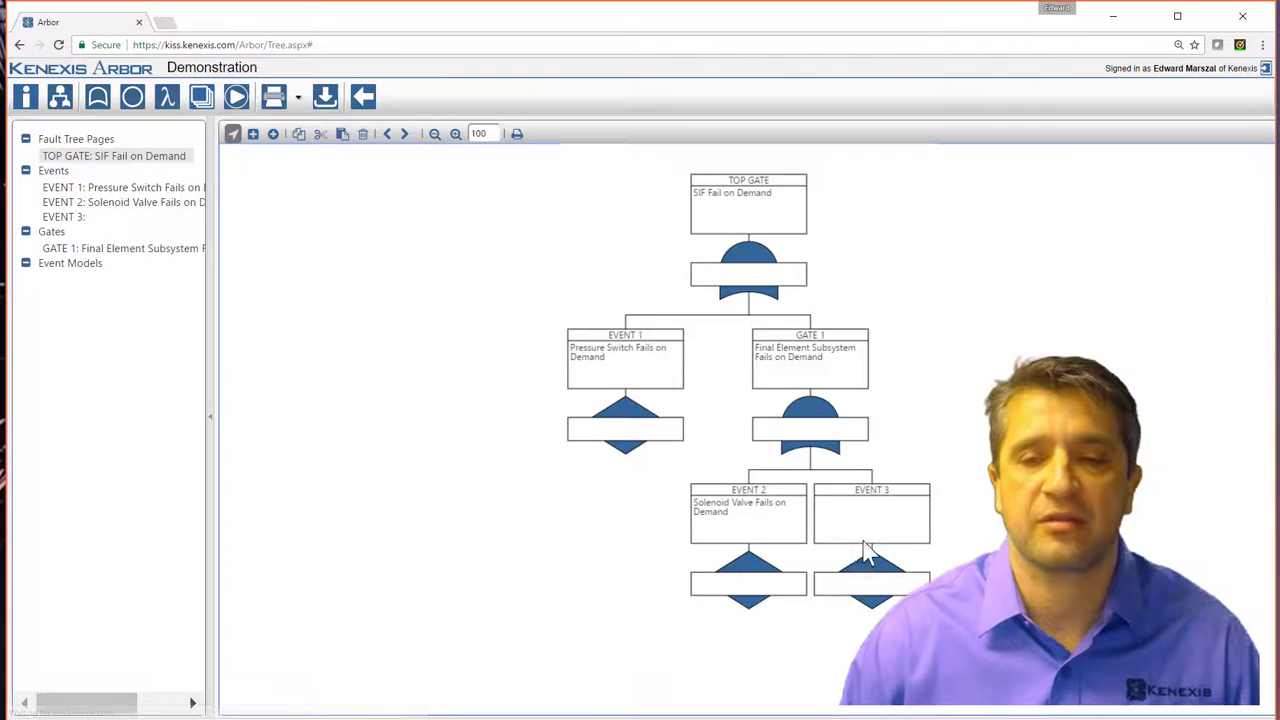
Enter the description "Valve Assembly Fails on Demand" for Event 3 and save it.
click(879, 527)
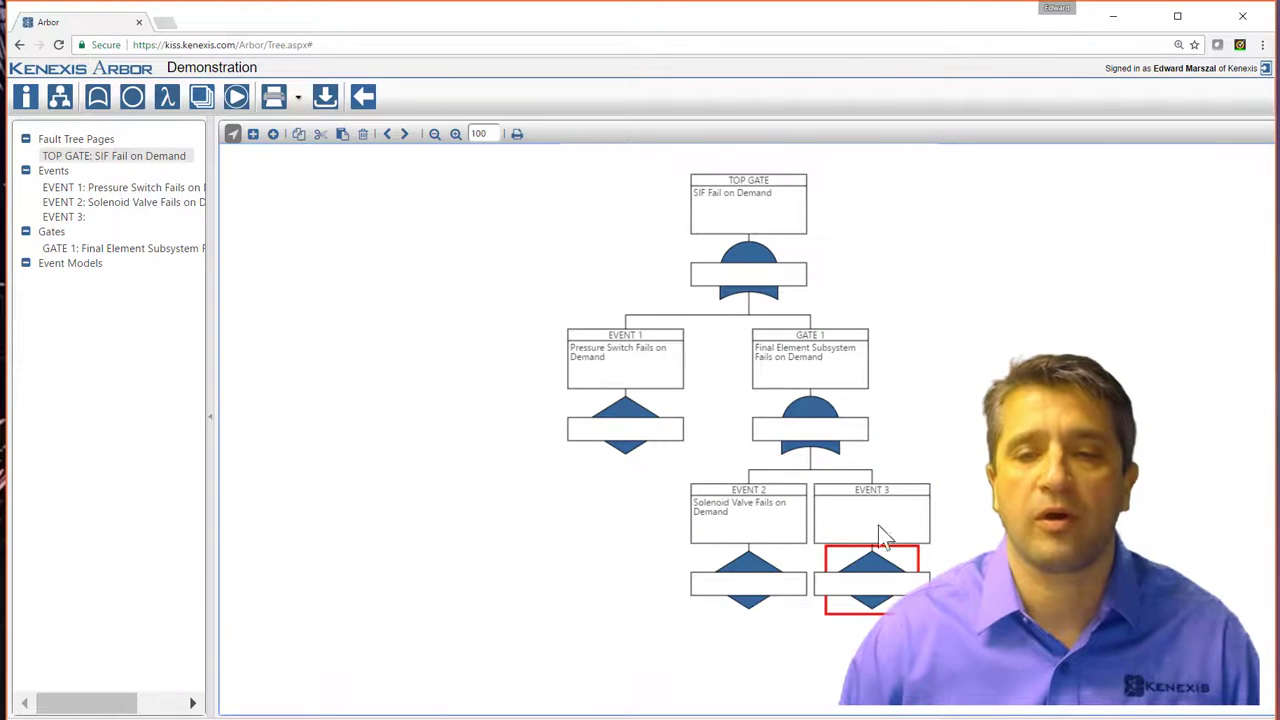
double_click(881, 507)
click(578, 314)
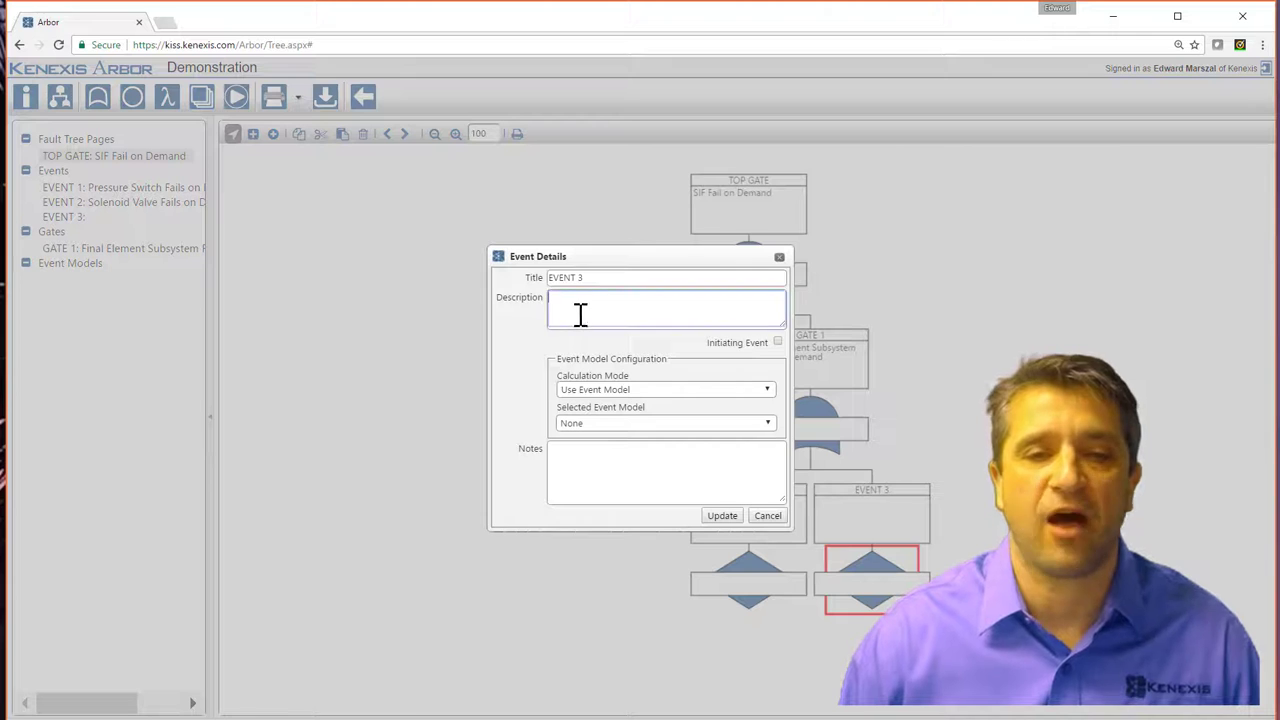
text(Valve Ass)
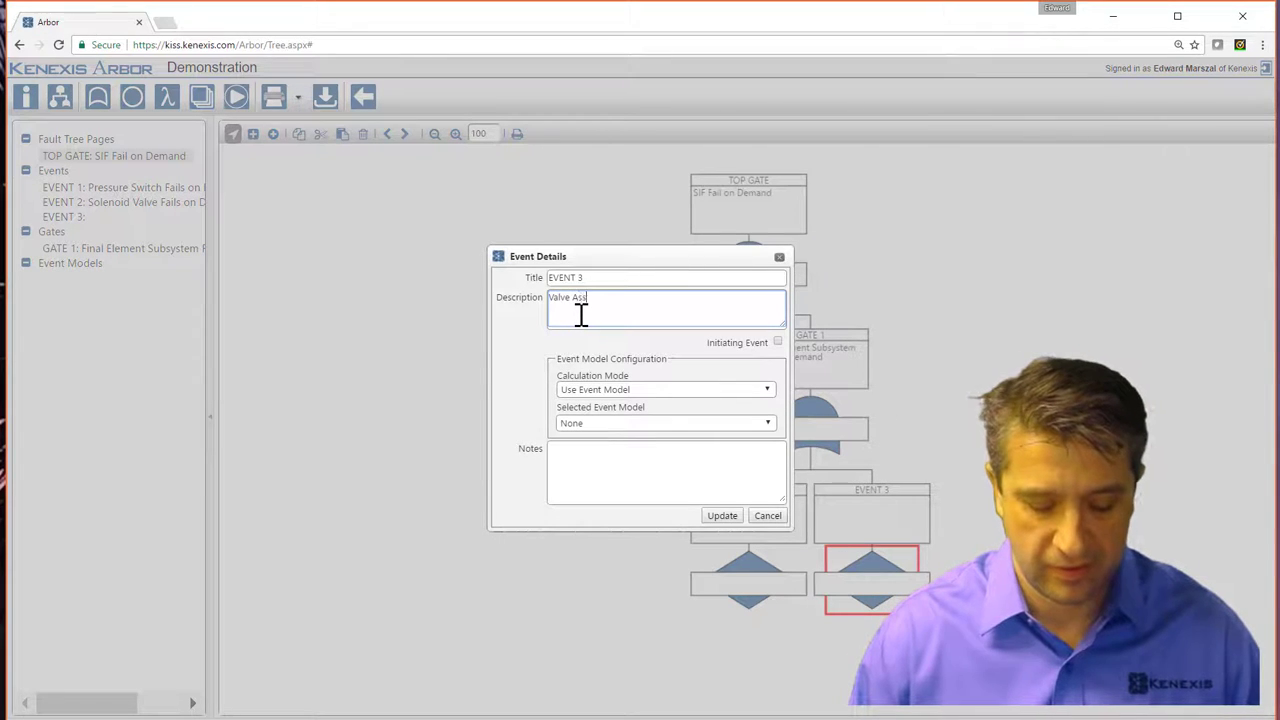
text(embly Fails on Demand)
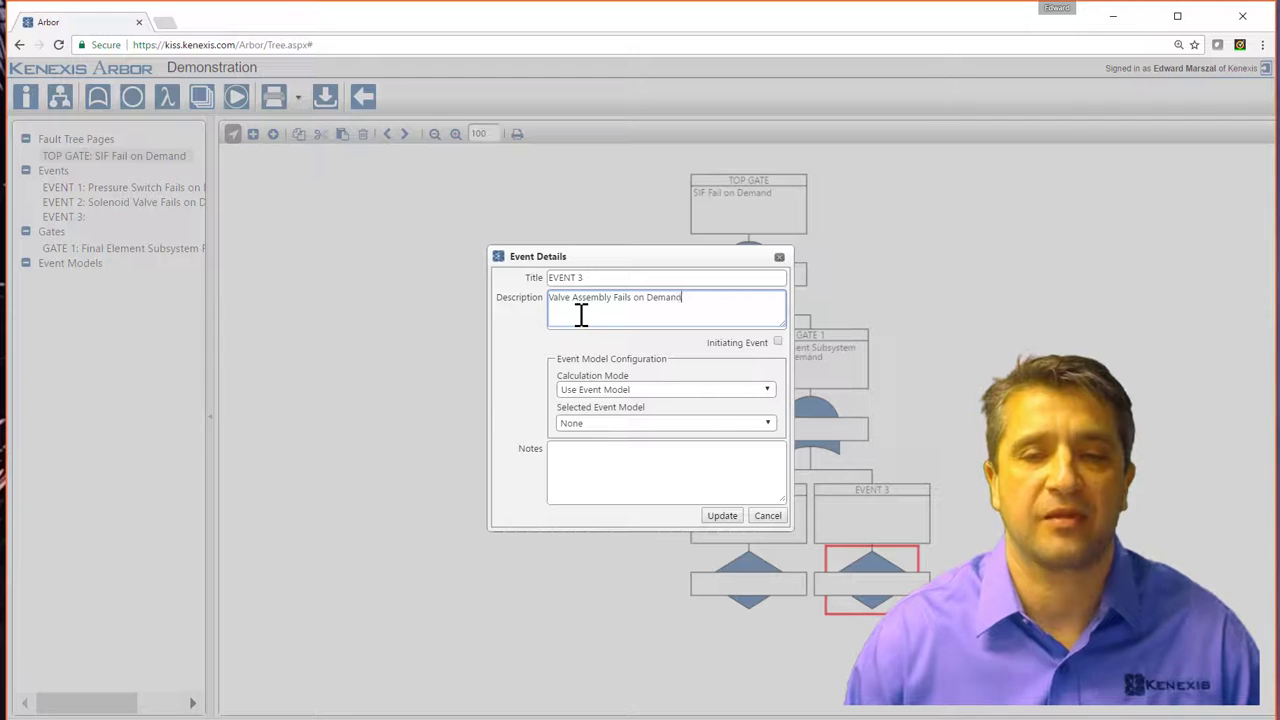
click(708, 514)
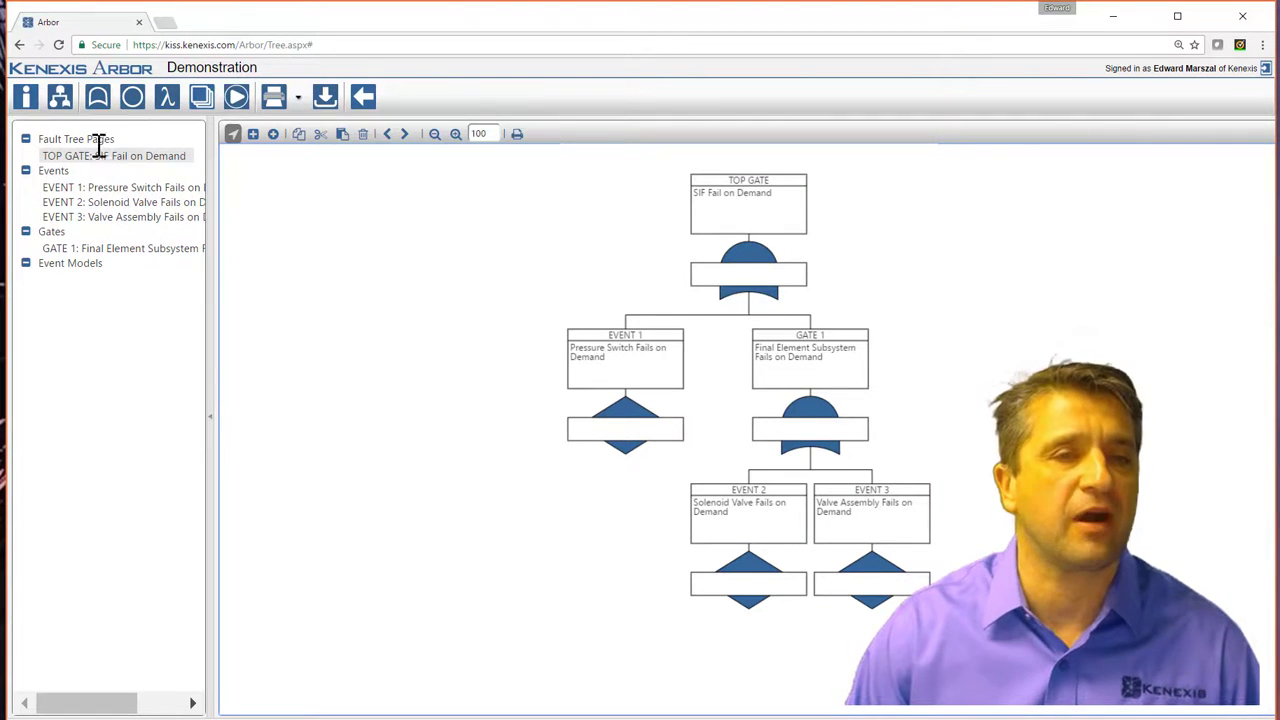
Examine the study outline's fault tree pages, events and gates, collapsing and re-expanding the Events and Gates groups.
click(92, 187)
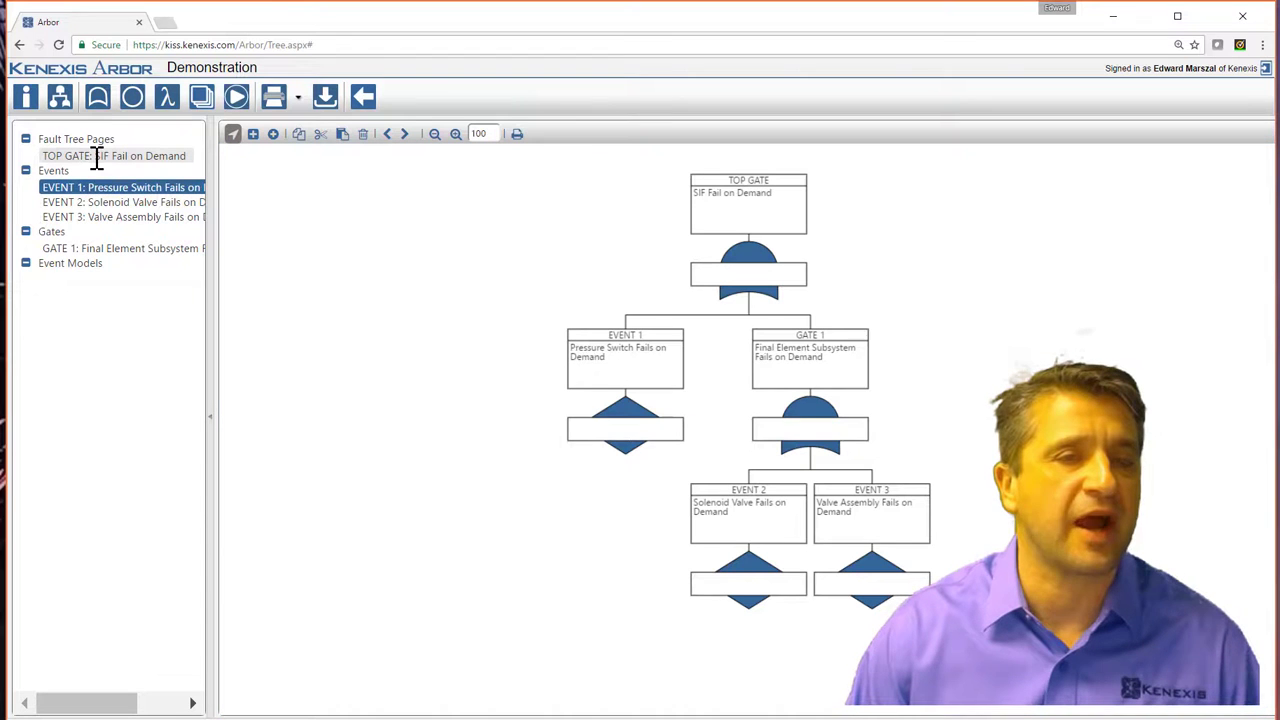
click(96, 203)
click(104, 217)
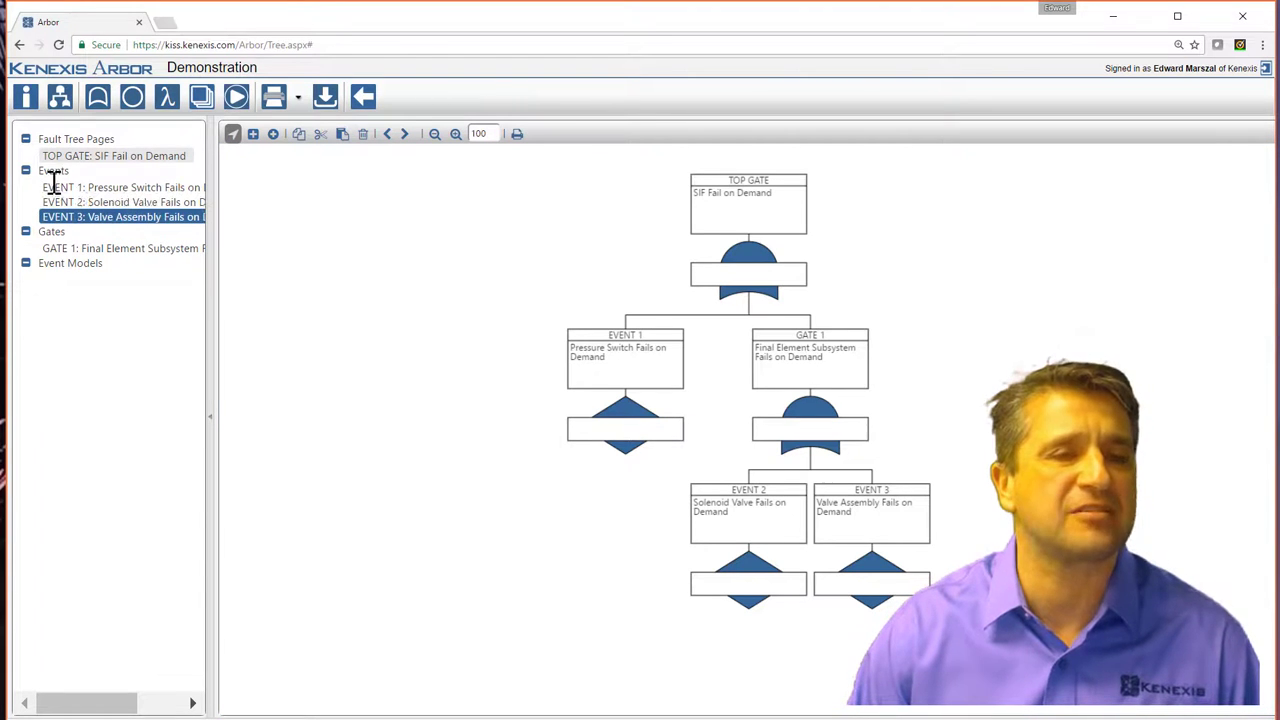
click(72, 139)
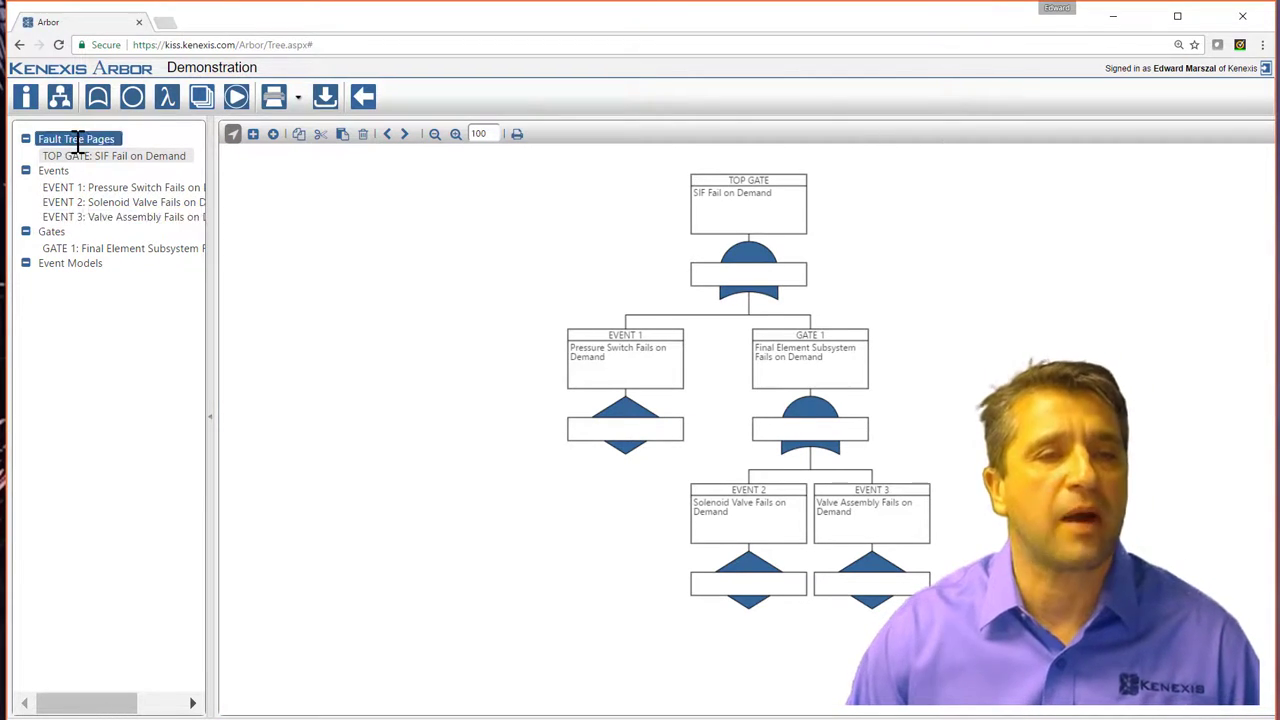
click(25, 172)
click(25, 172)
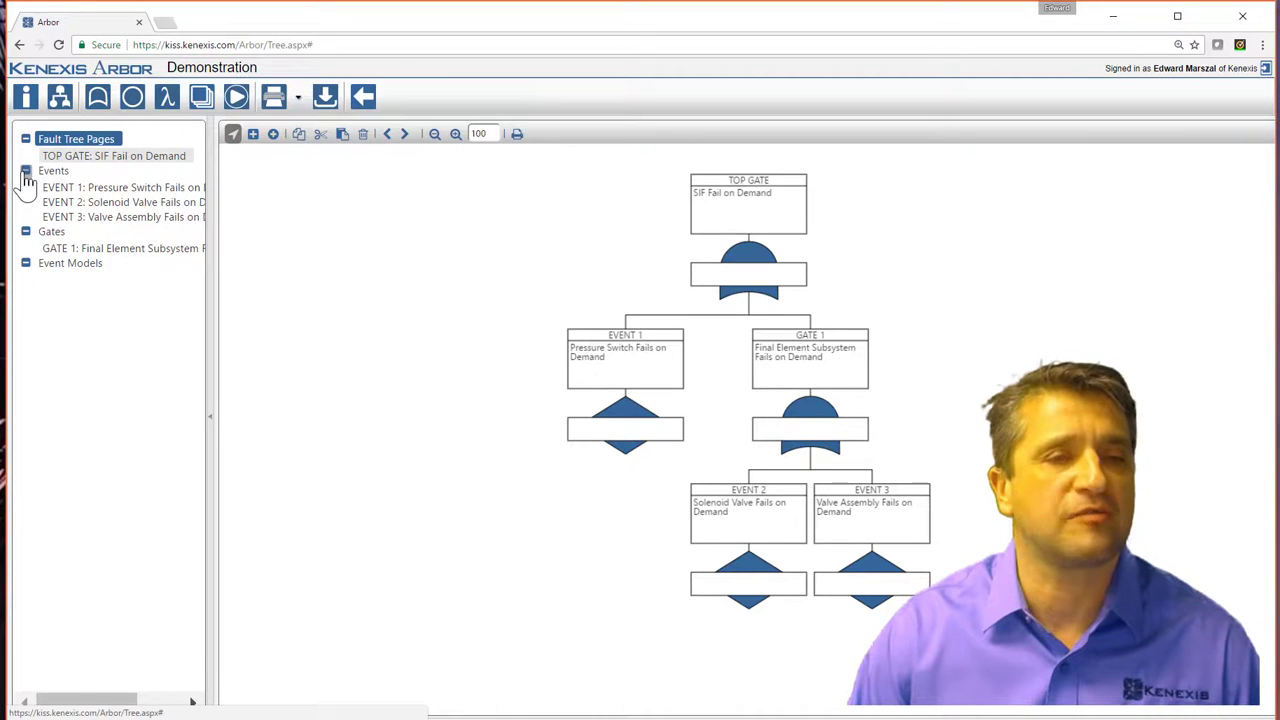
click(25, 231)
click(25, 231)
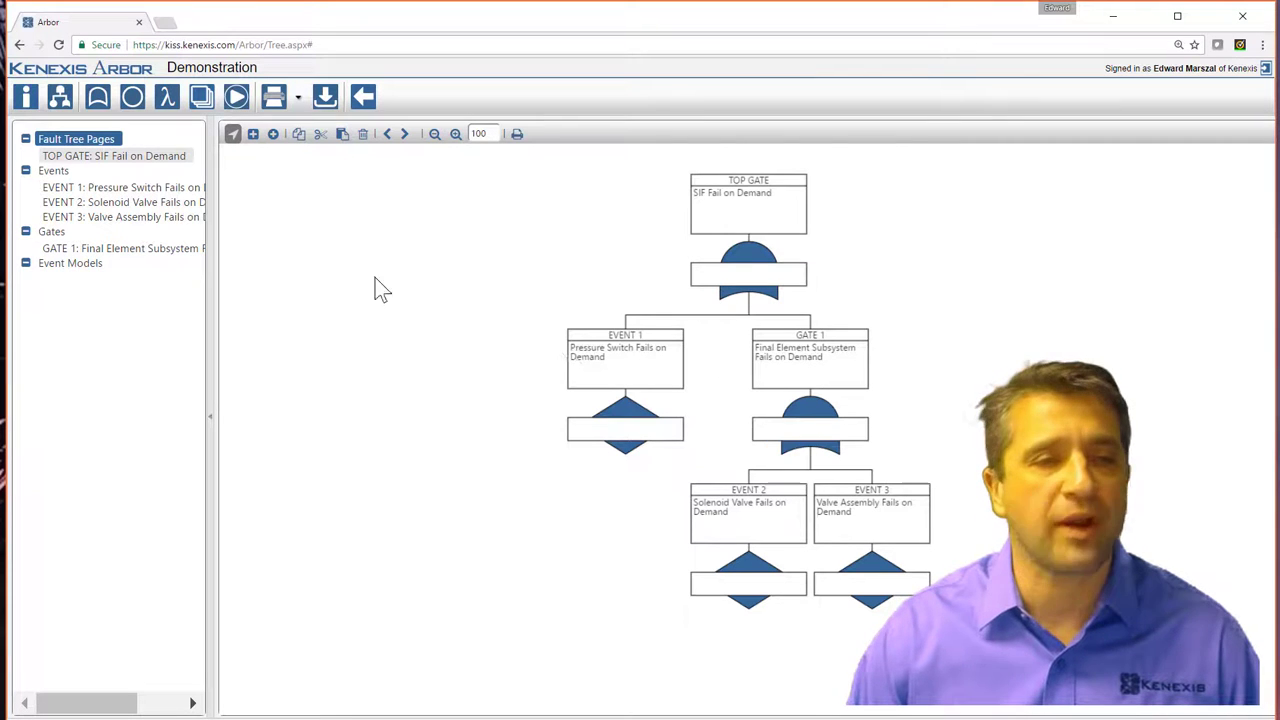
Start a new event model for Event 1, with "Custom Pressure Switch" as both its title and description.
double_click(617, 381)
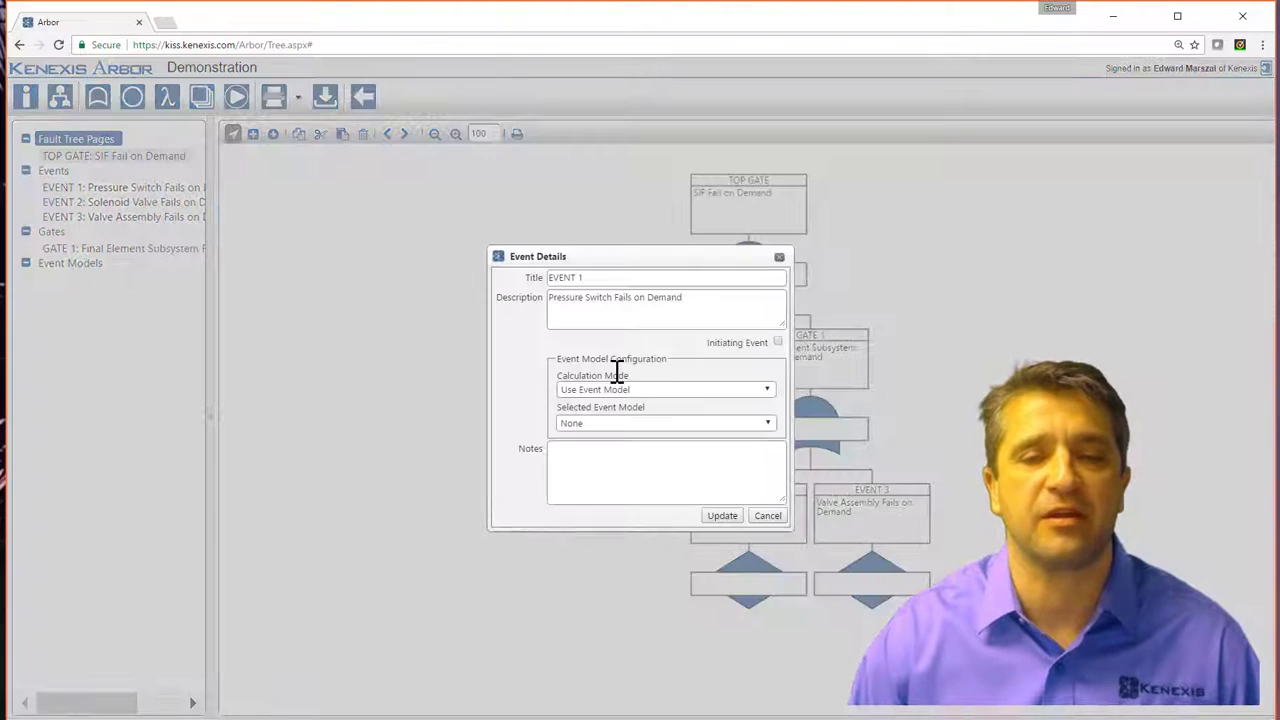
click(657, 437)
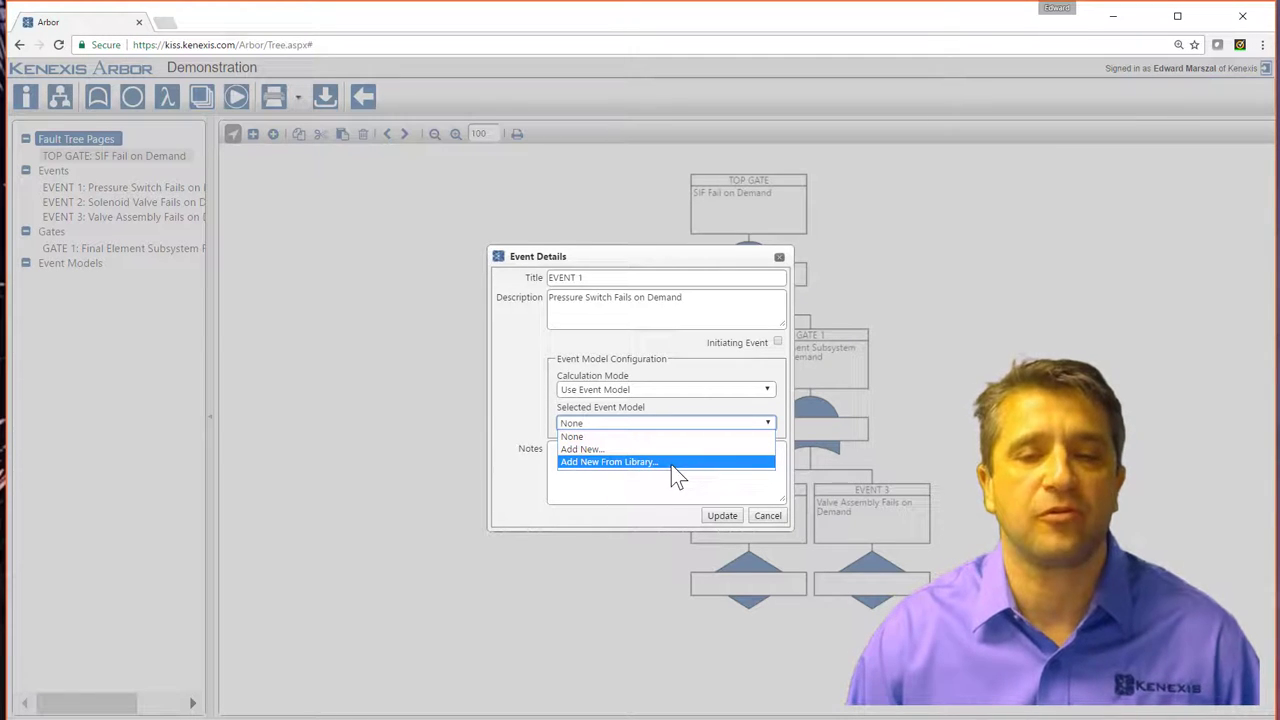
click(660, 451)
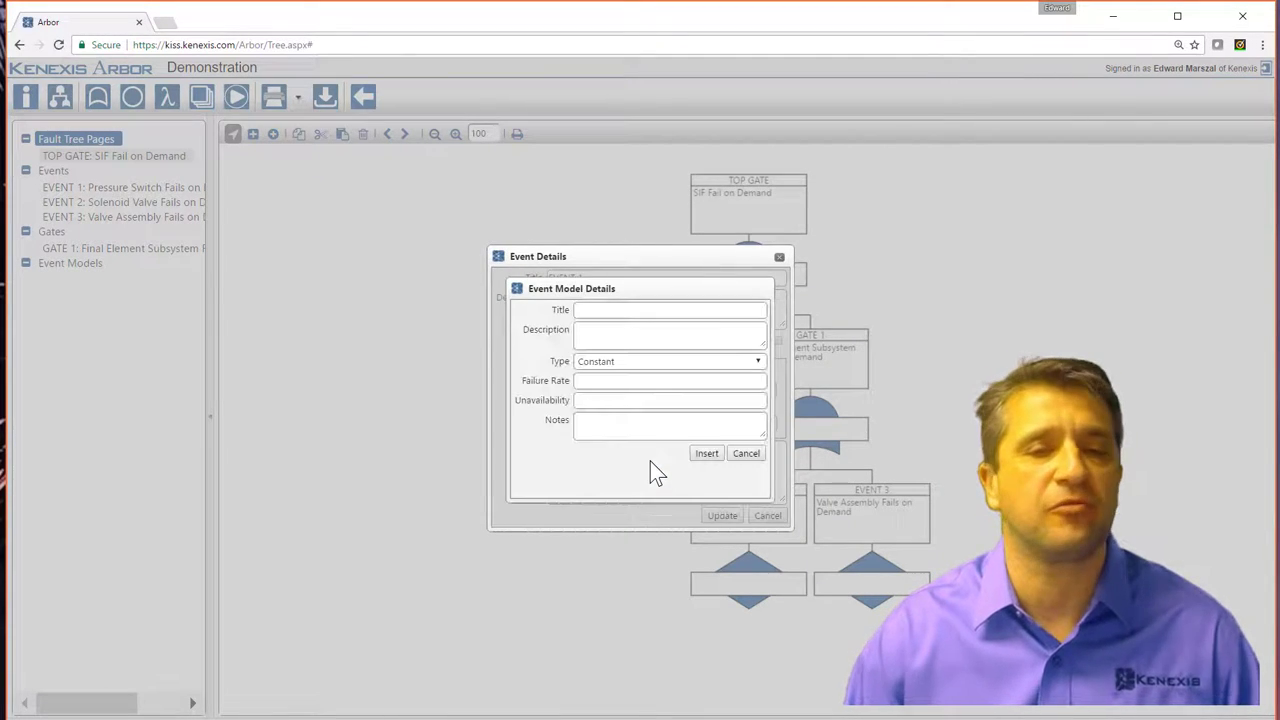
click(716, 310)
text(P)
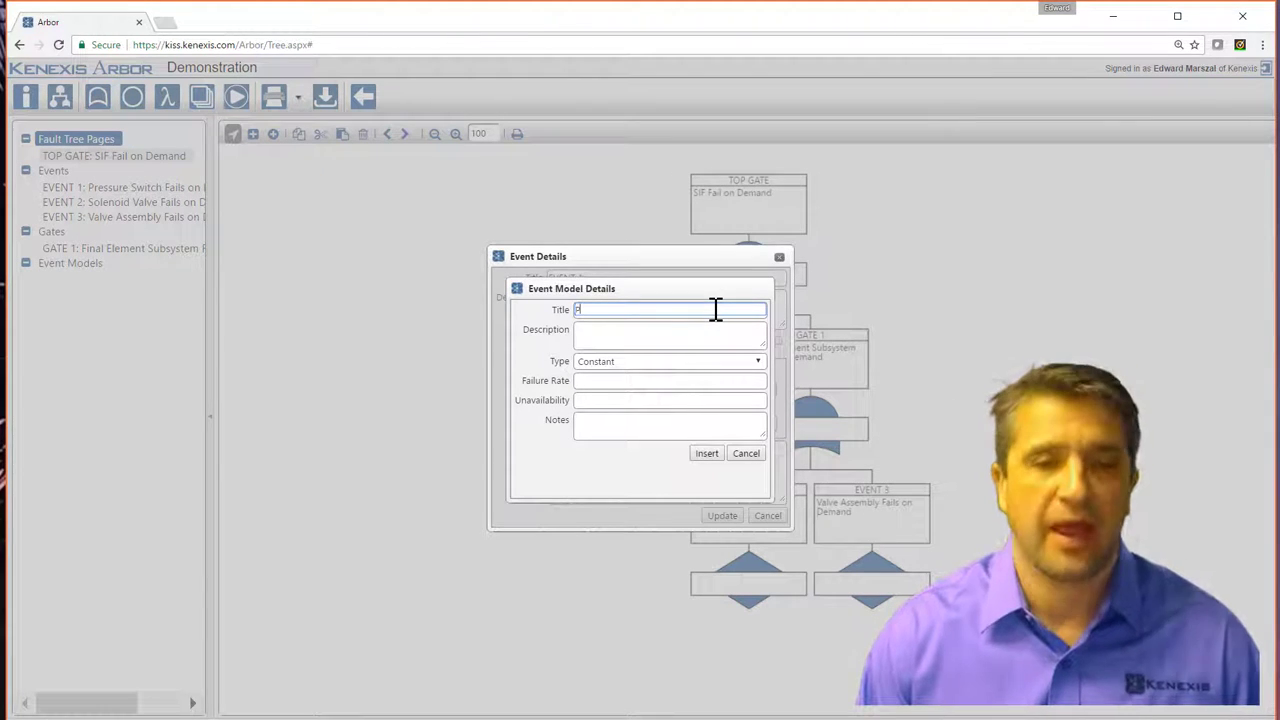
text(ustom)
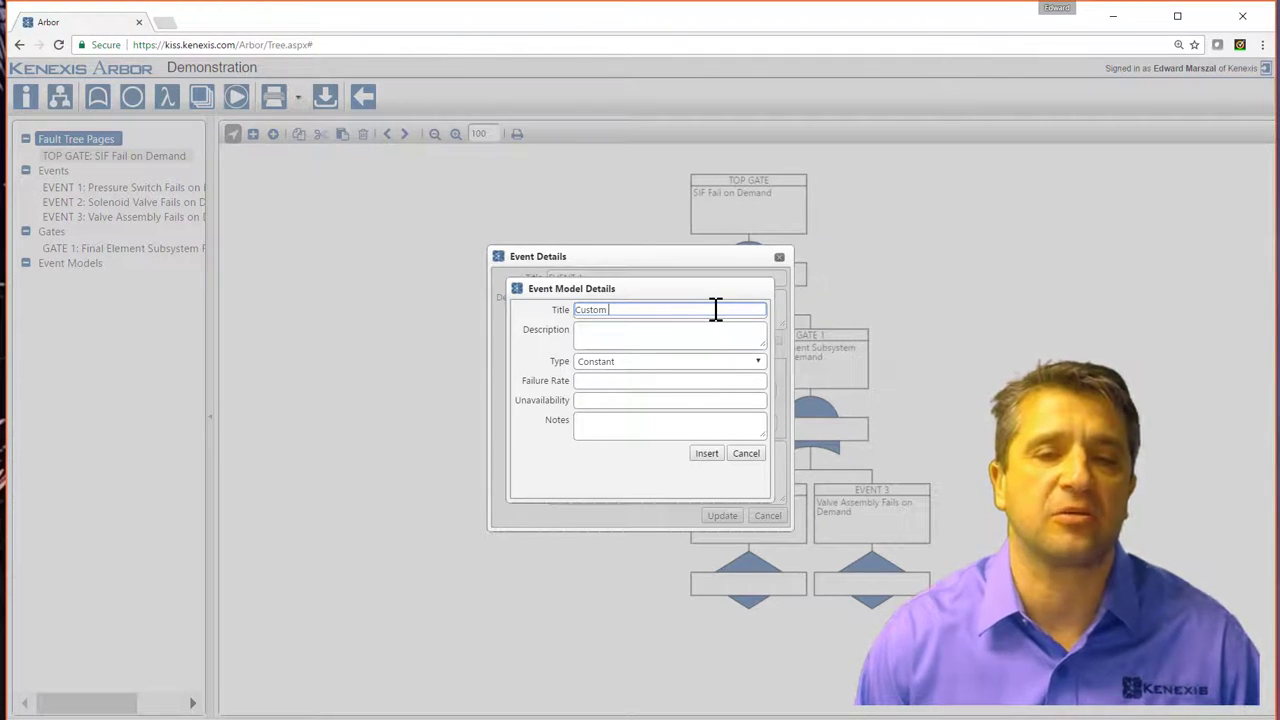
text( Pressure Switch)
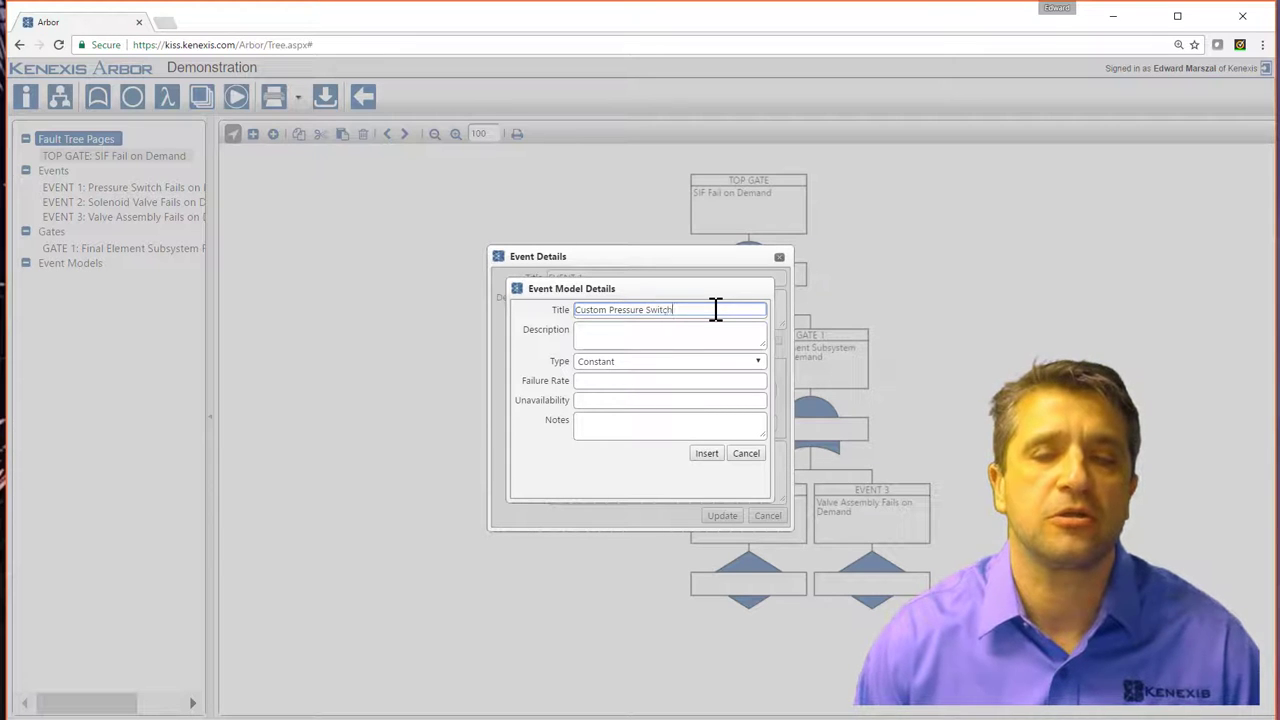
click(636, 332)
text(Cus)
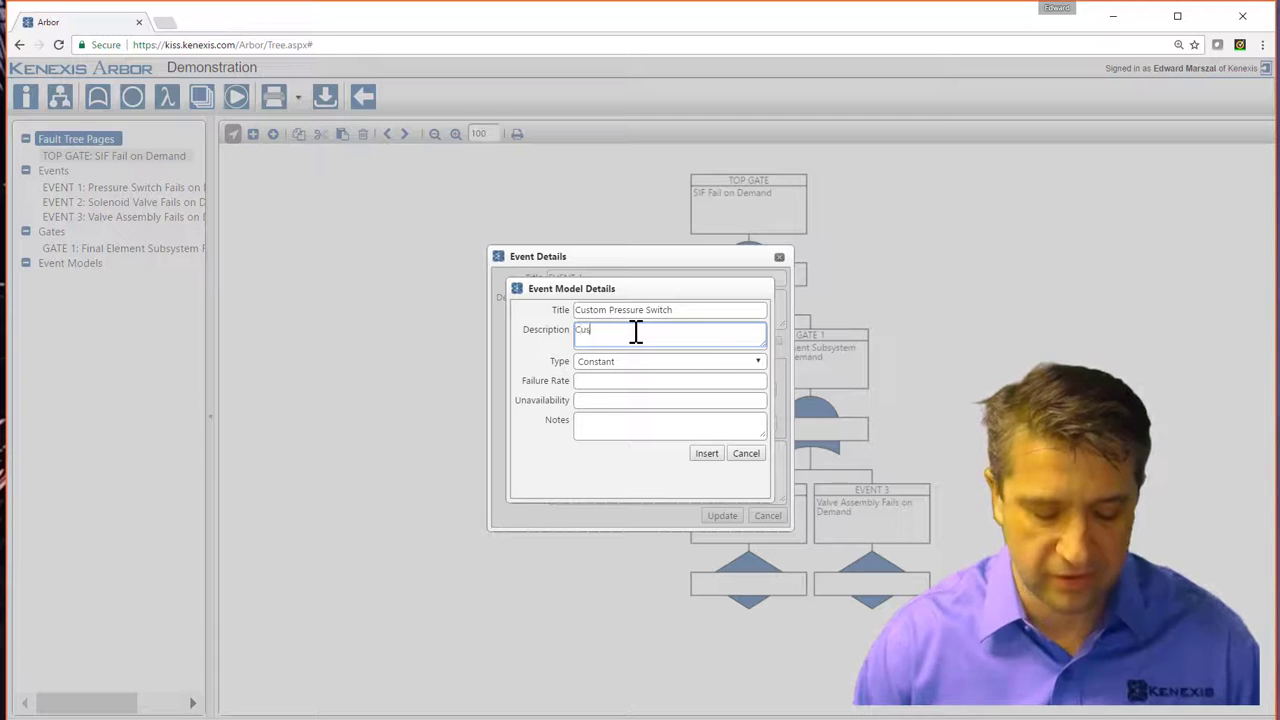
text(tome)
key(BackSpace)
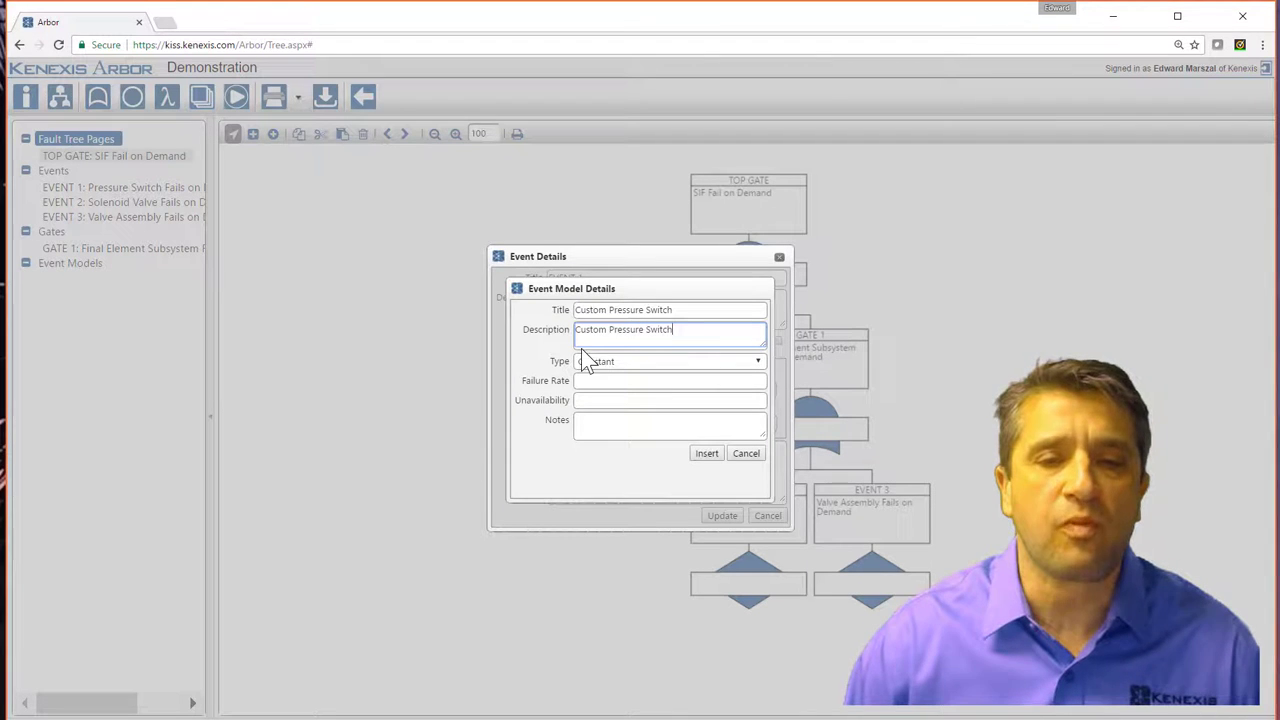
Make the model Covert with failure rate 9E-6, MTTR 72 and test interval 8760, insert it, and save Event 1.
click(611, 364)
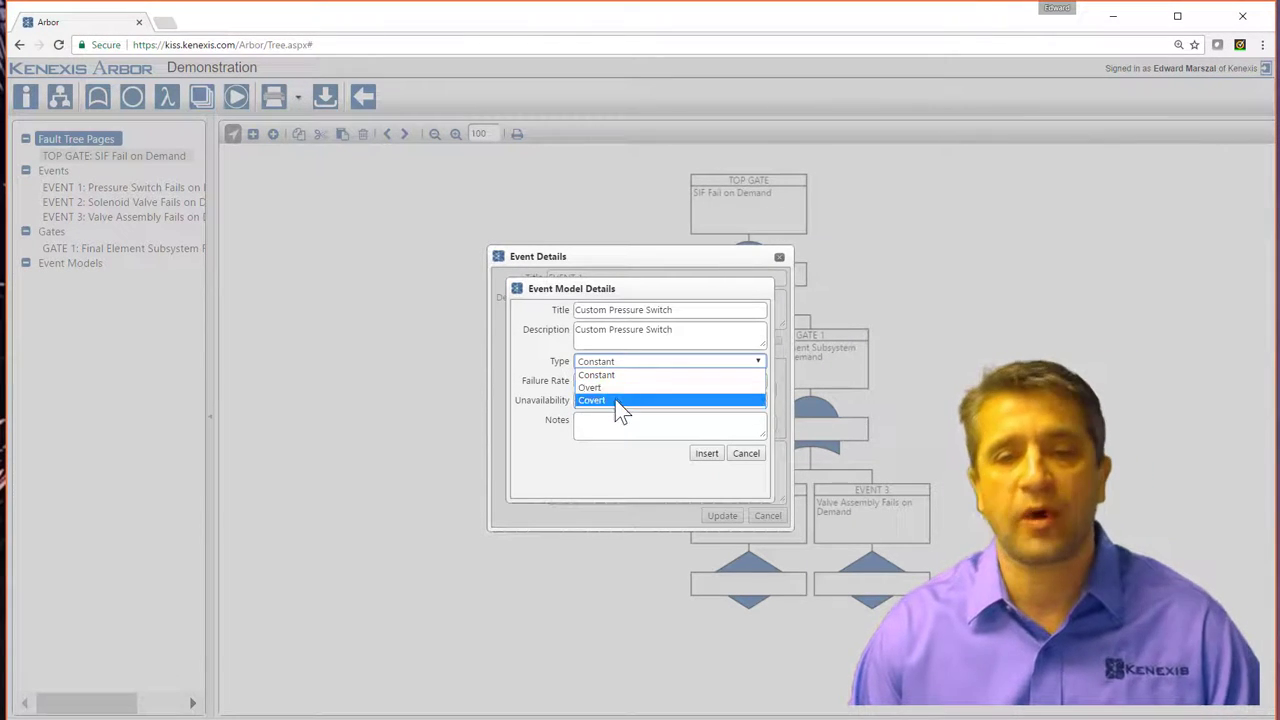
click(619, 401)
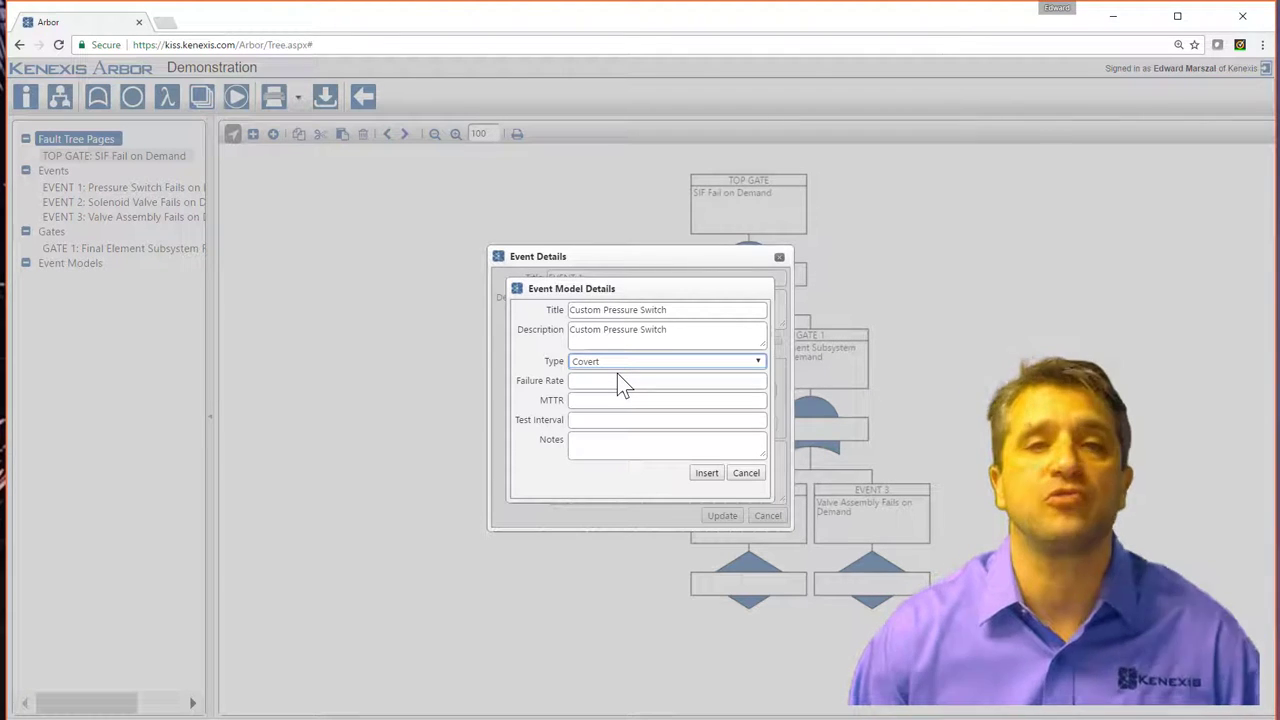
click(629, 383)
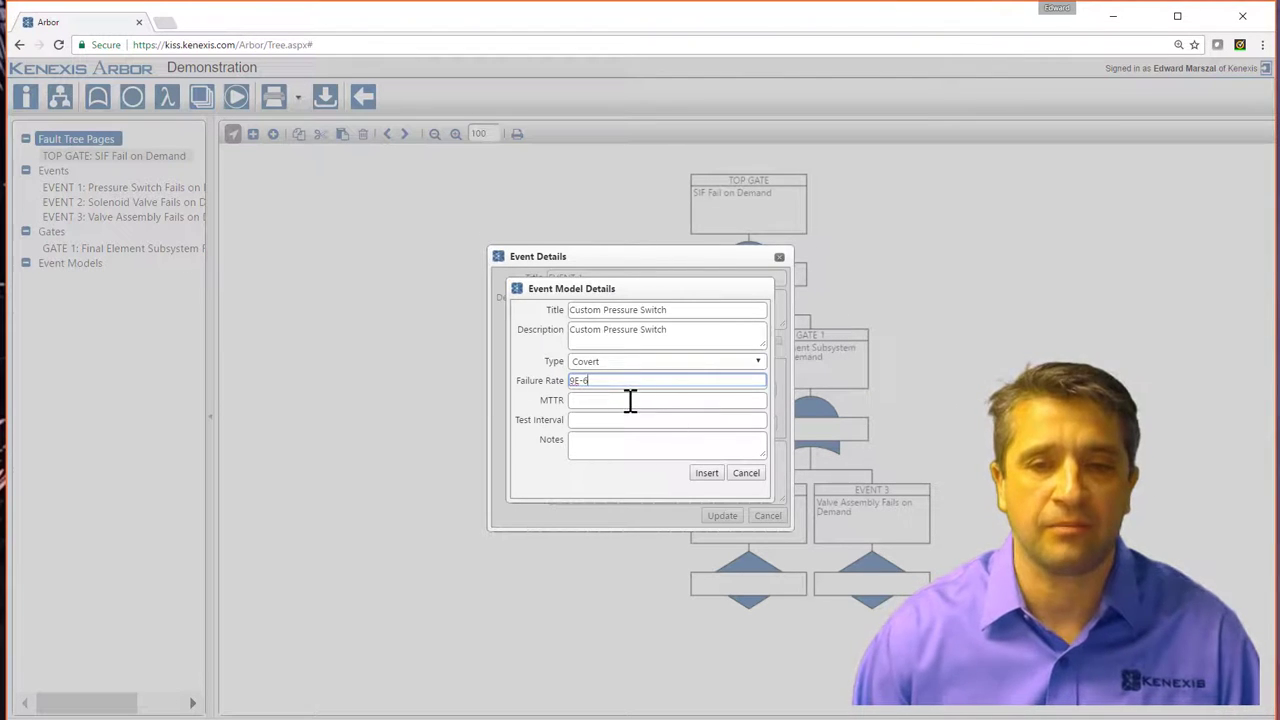
click(630, 400)
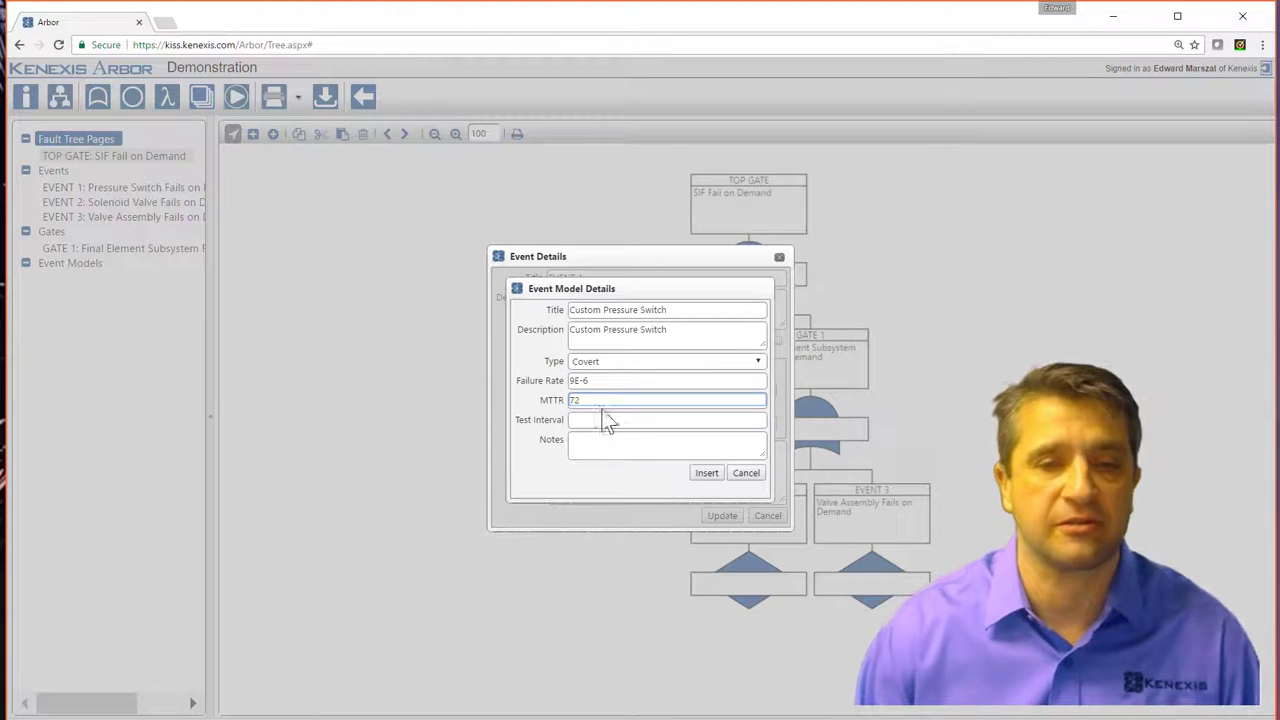
click(605, 421)
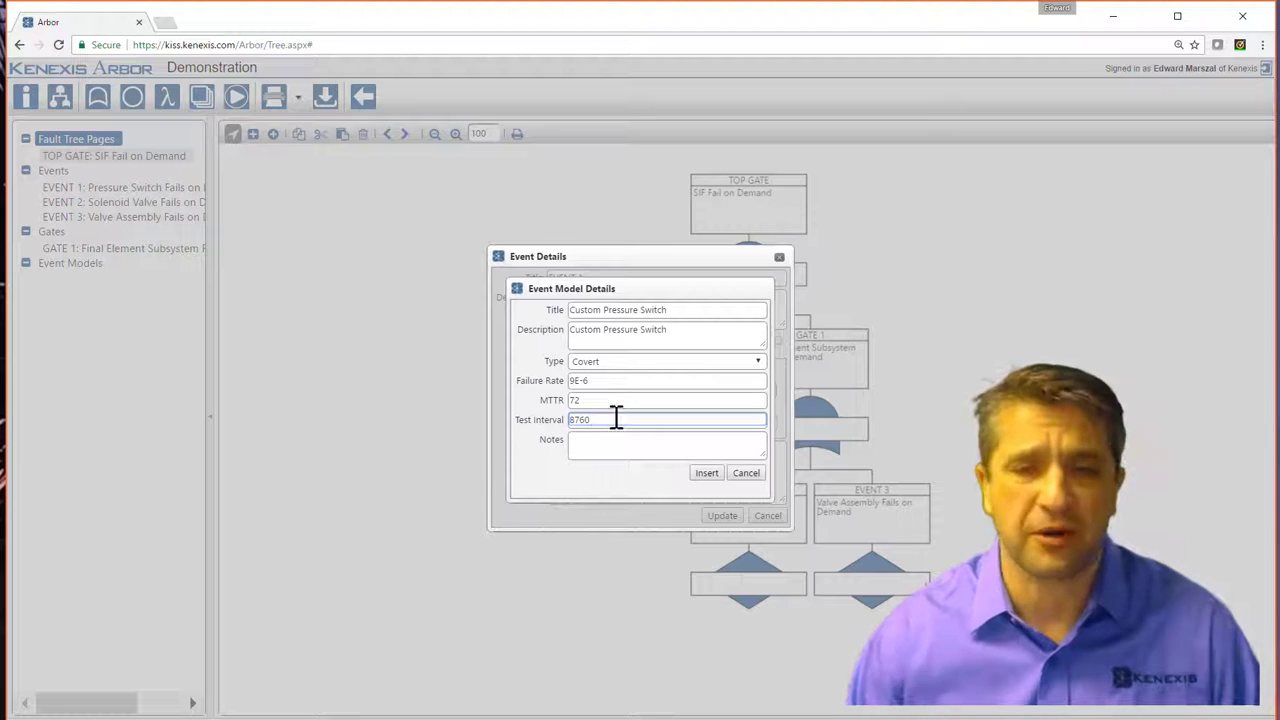
click(707, 474)
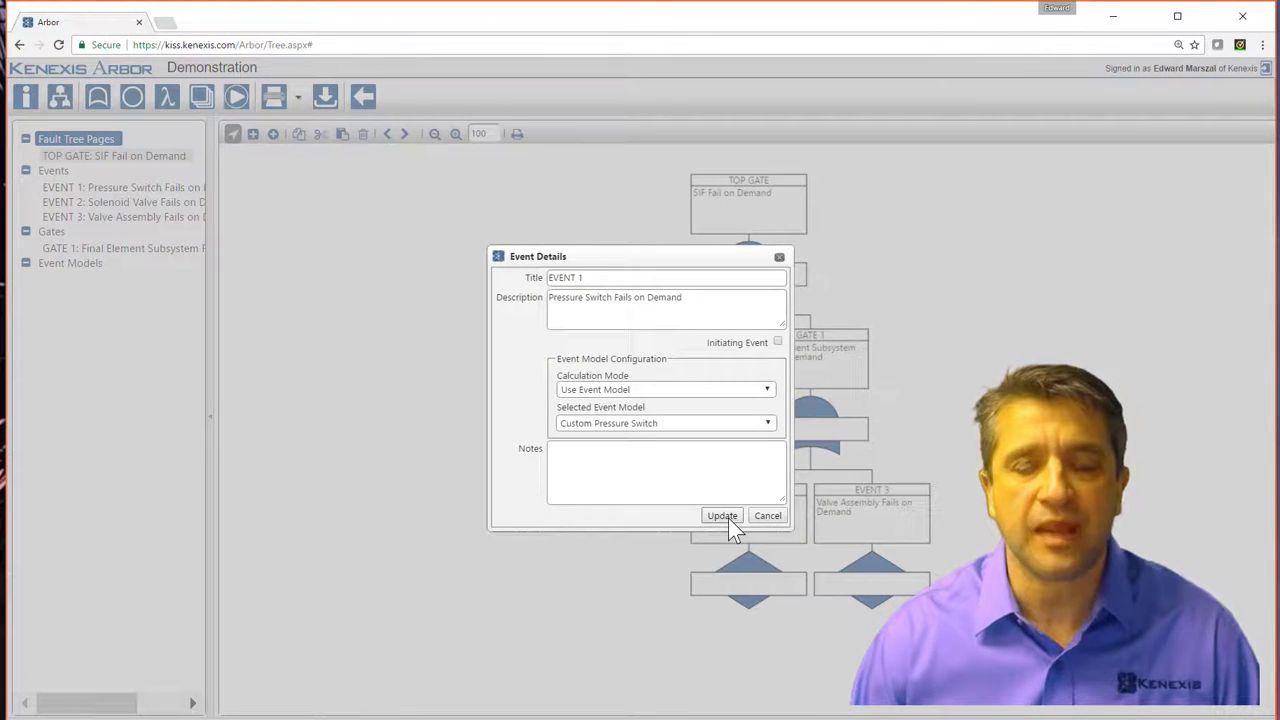
click(722, 516)
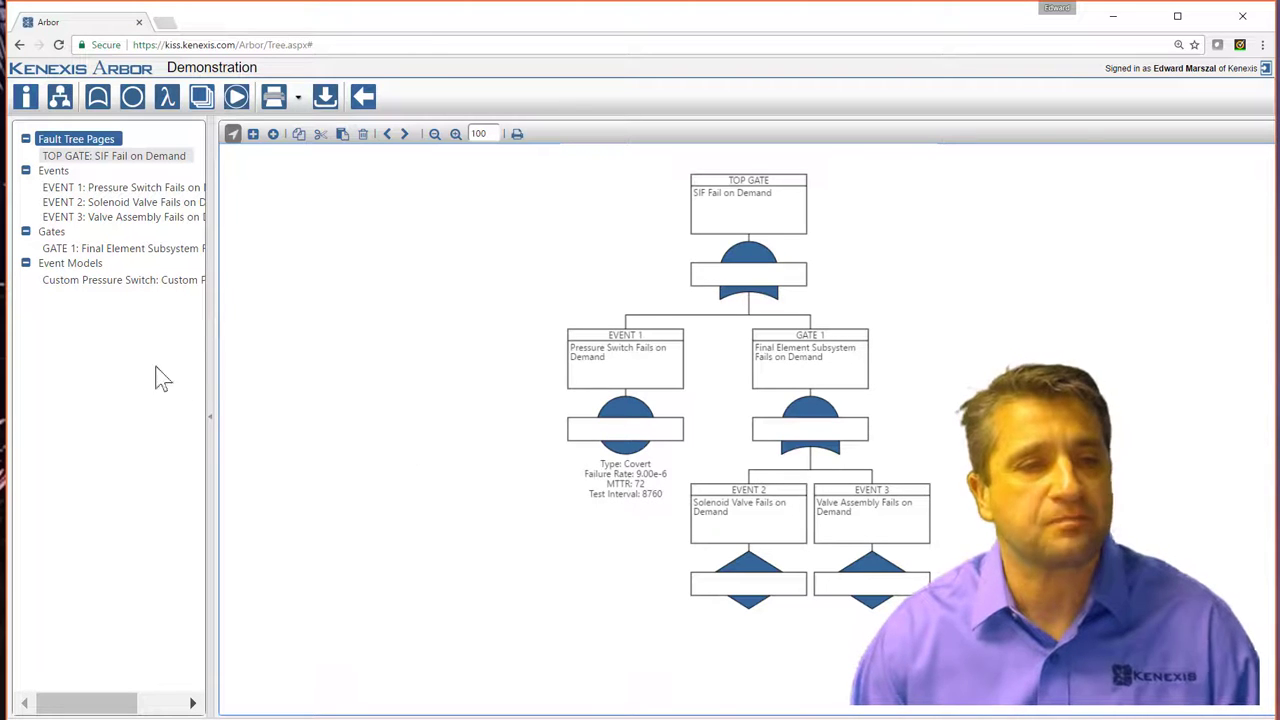
Run the fault tree calculation with the new pressure switch model.
drag(62, 284, 145, 288)
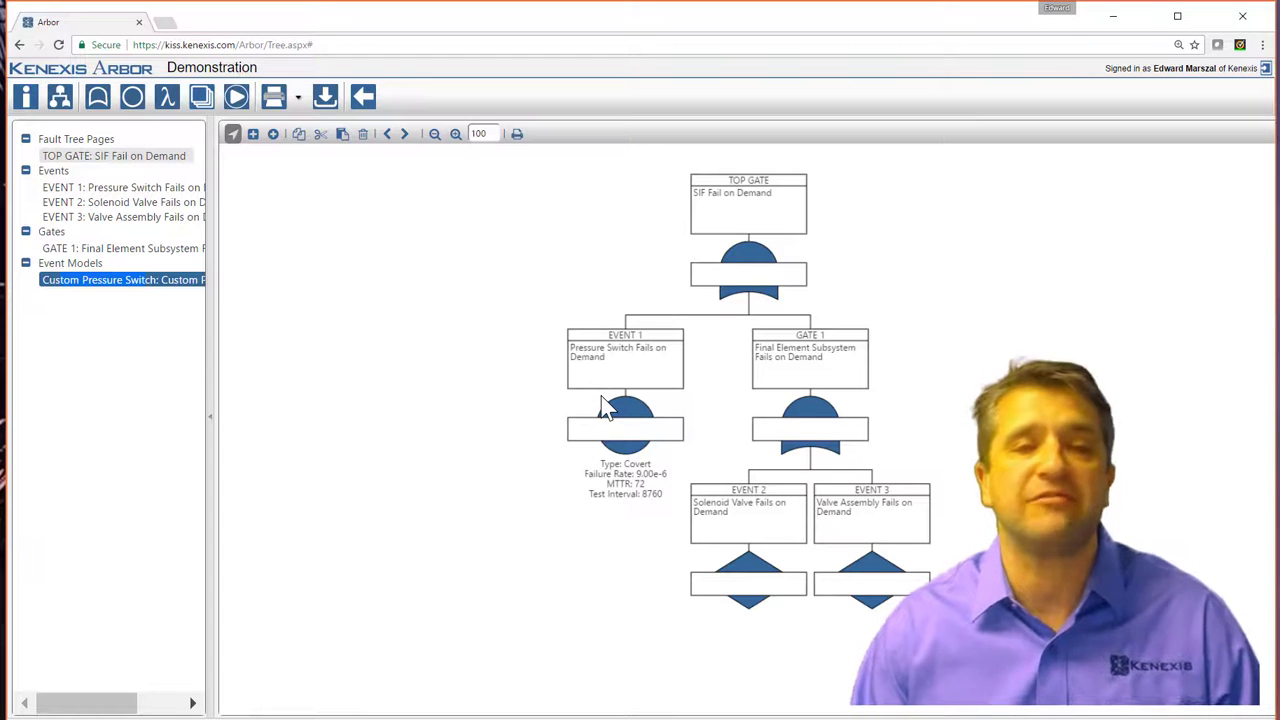
click(236, 100)
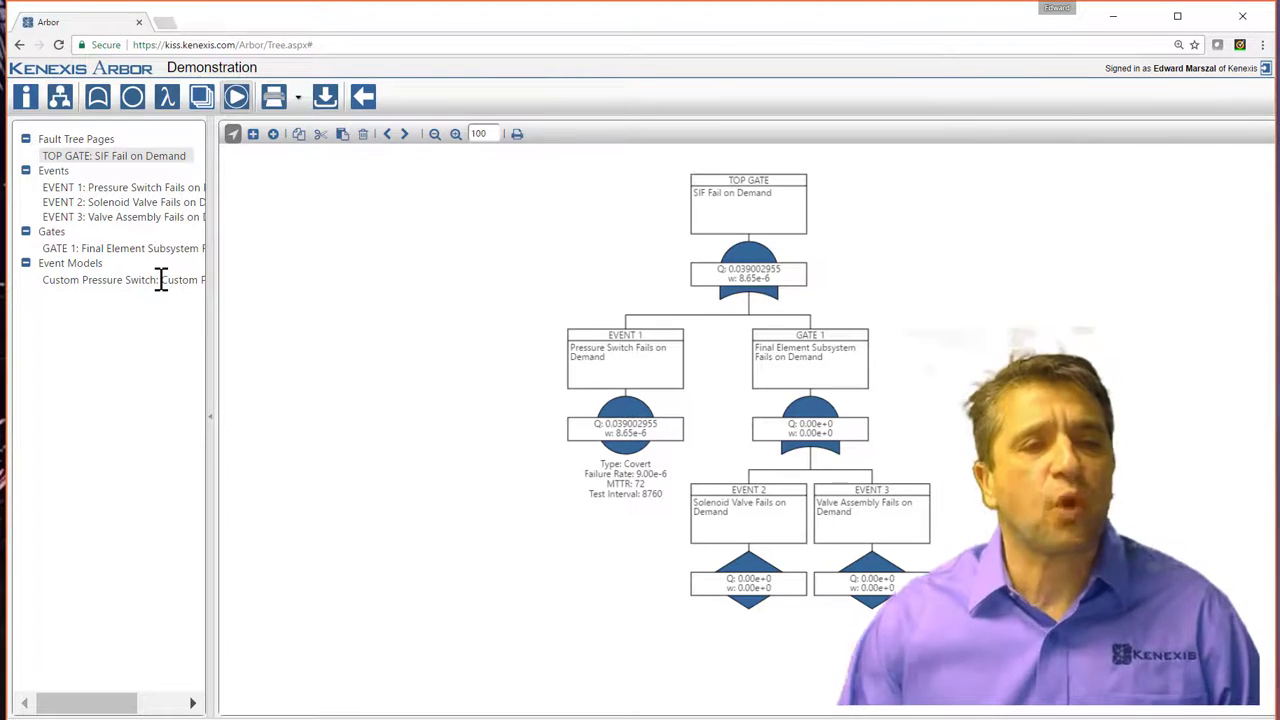
Start adding a library event model to Event 1, choosing the Kenexis Premium library and the Sensor instrument type.
double_click(628, 368)
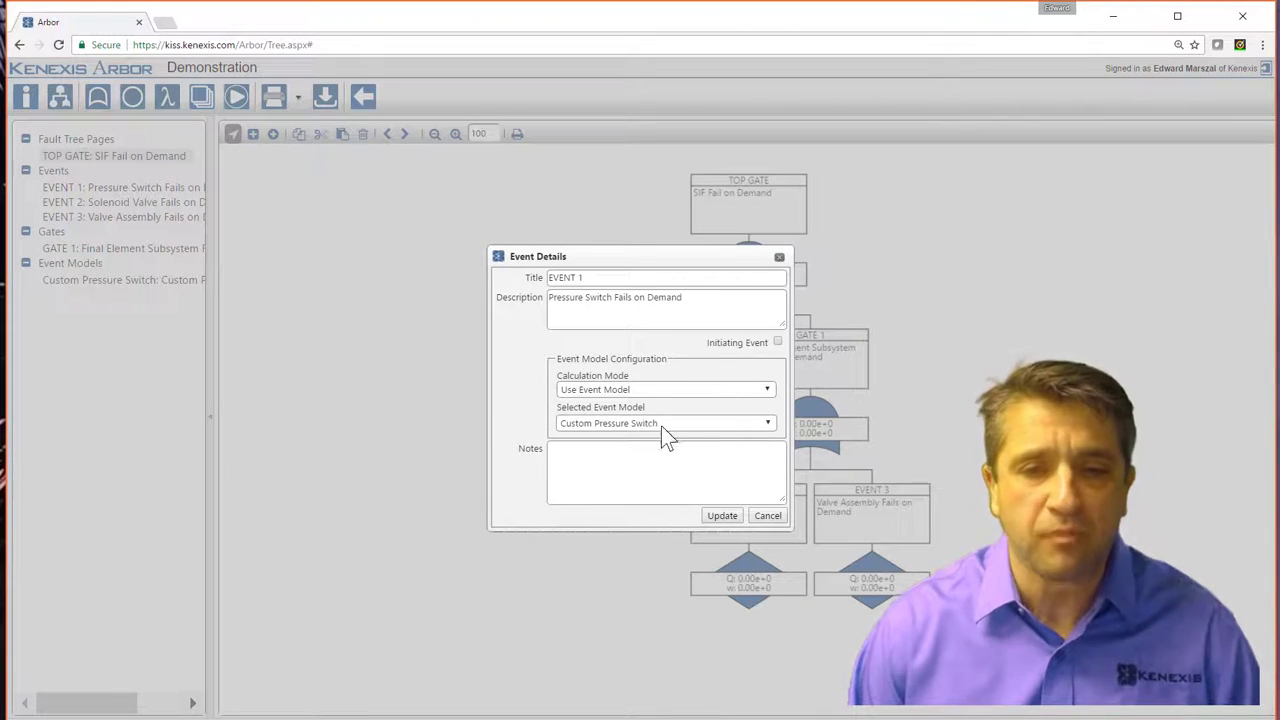
click(769, 423)
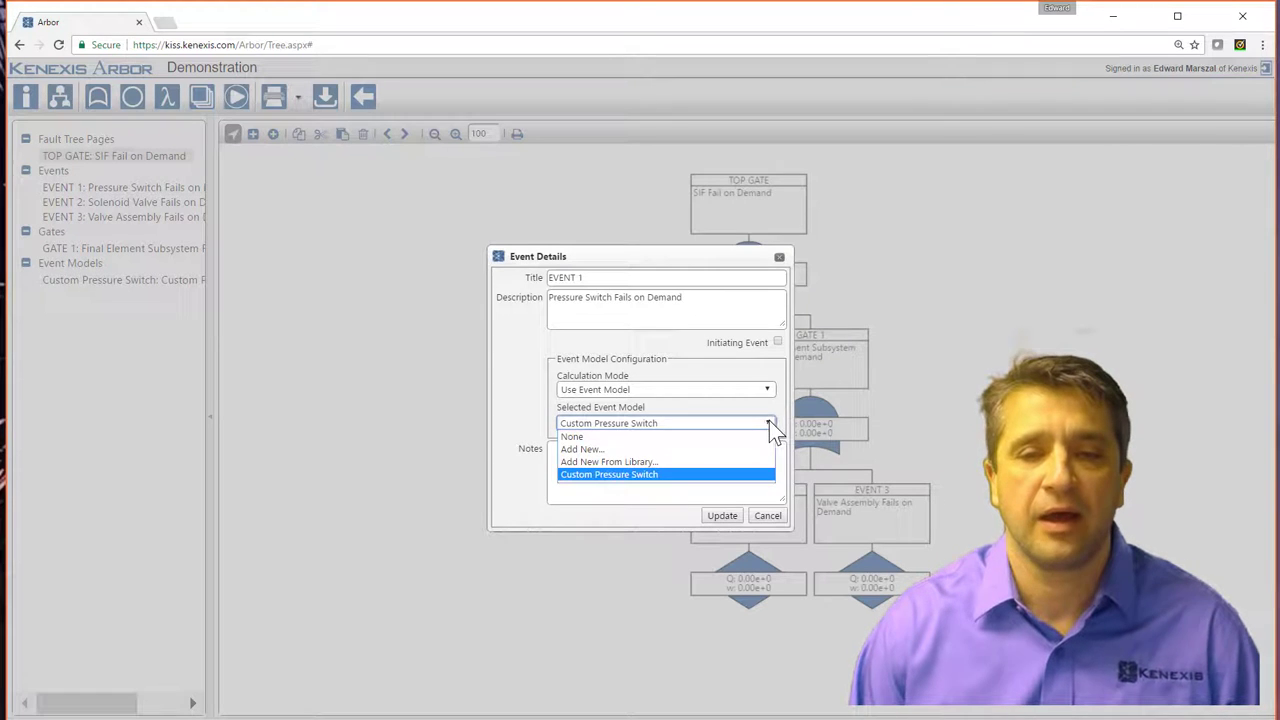
click(646, 463)
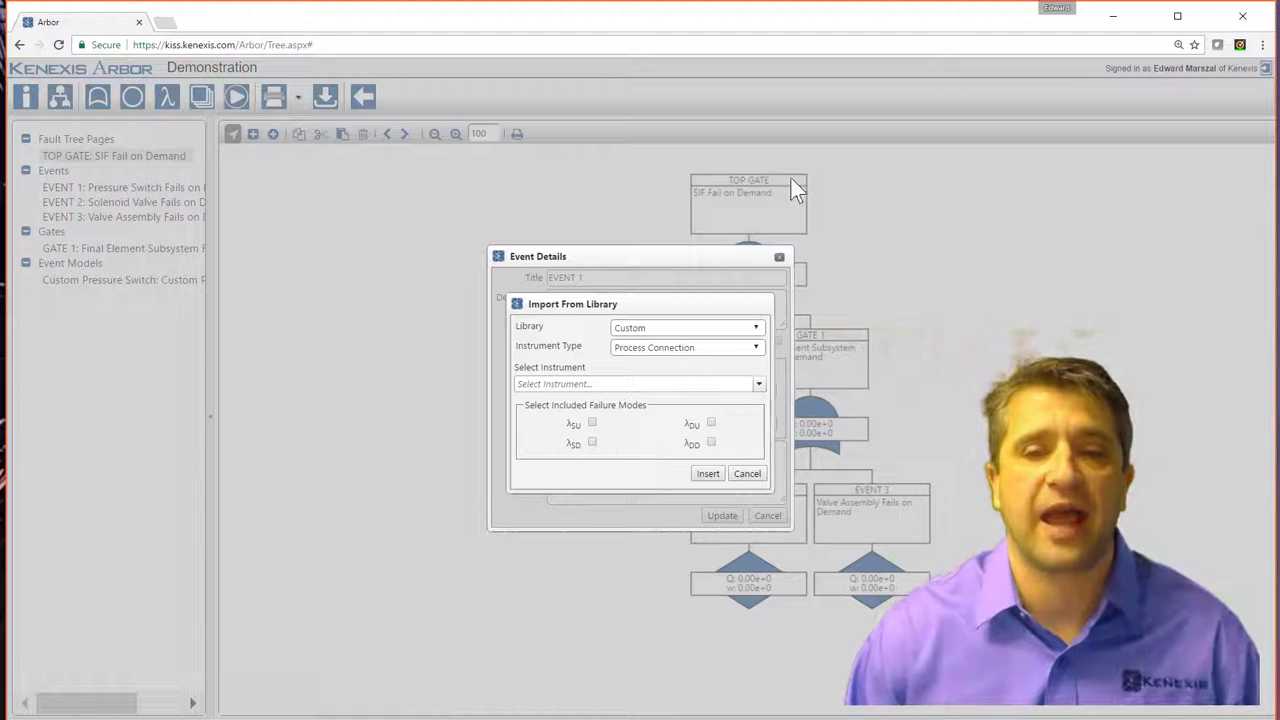
click(757, 329)
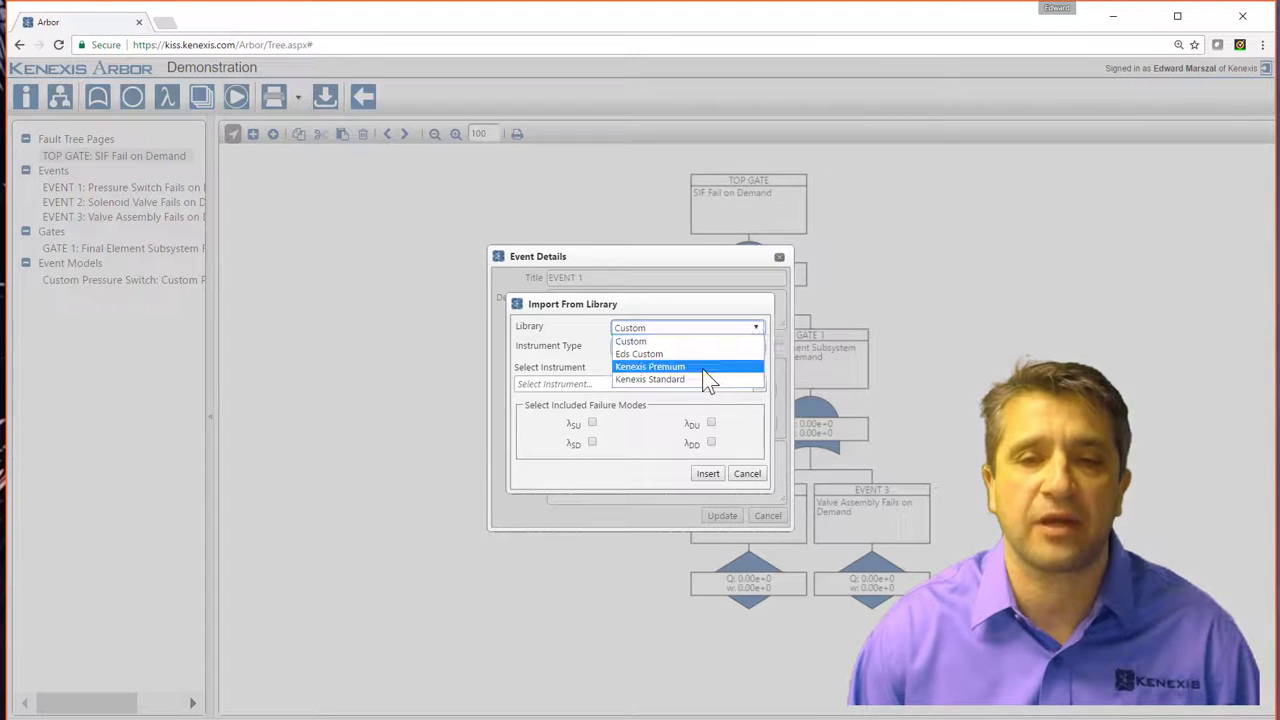
click(698, 367)
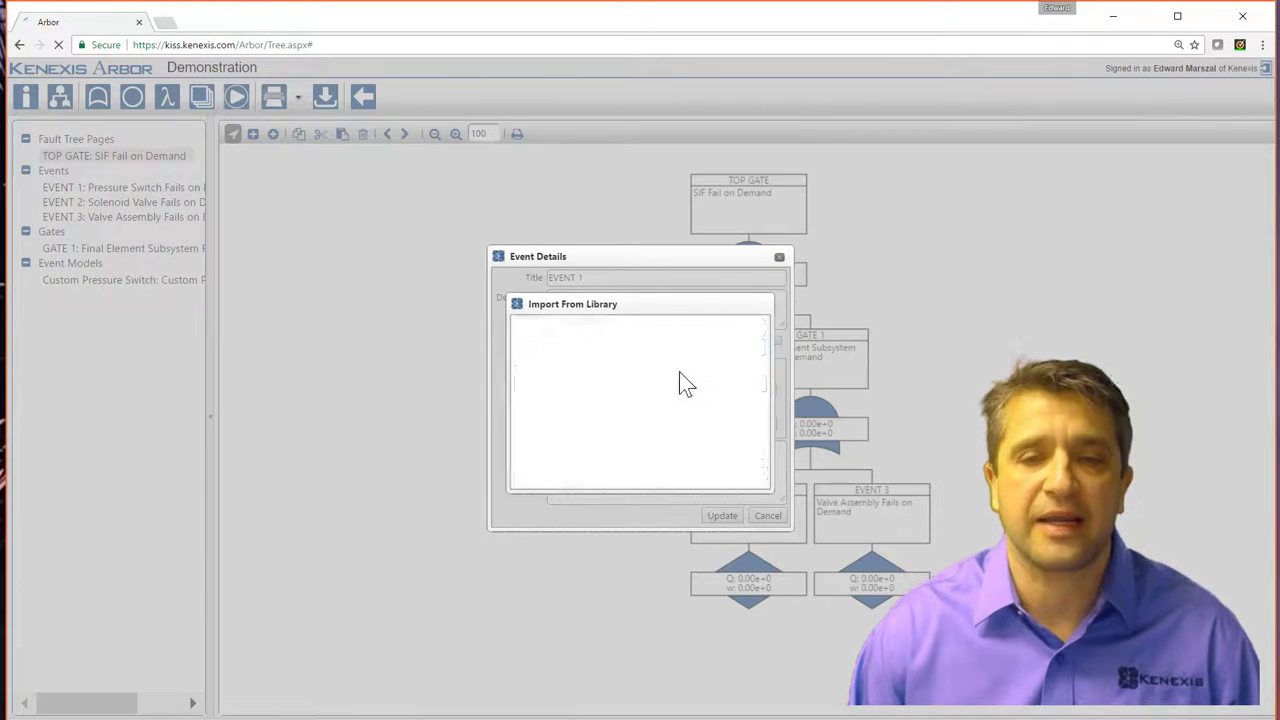
click(734, 347)
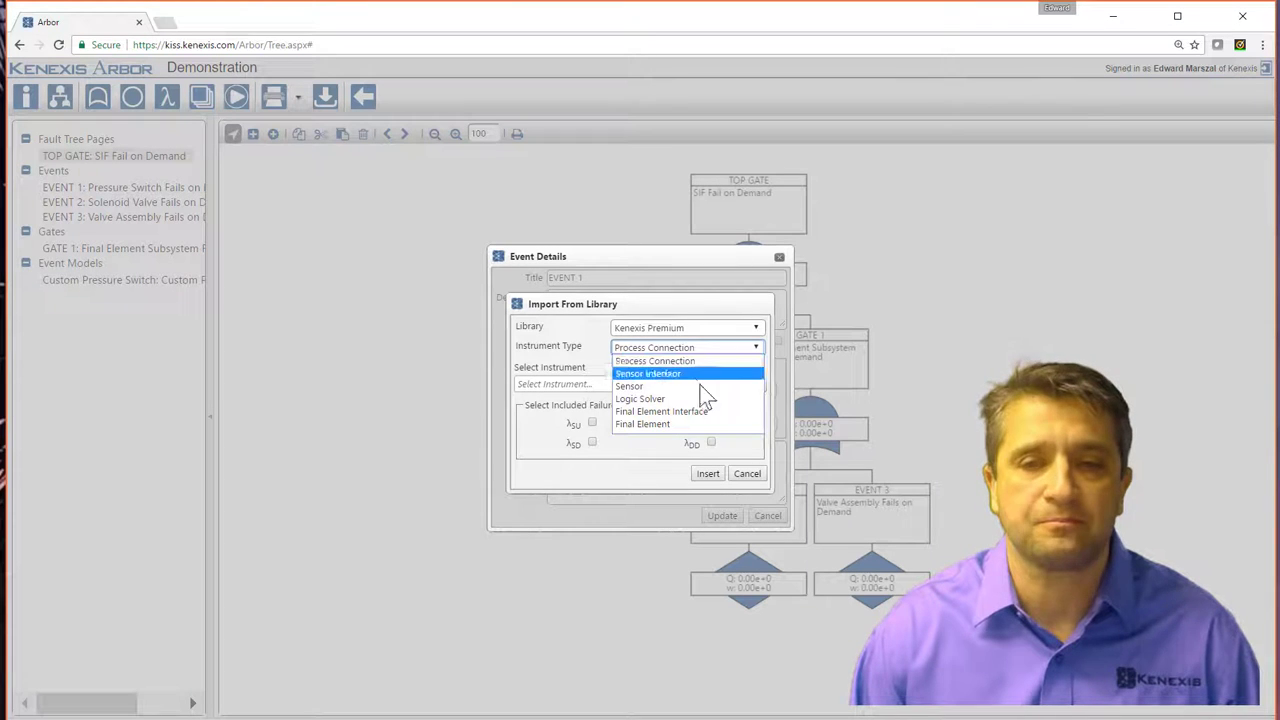
click(688, 390)
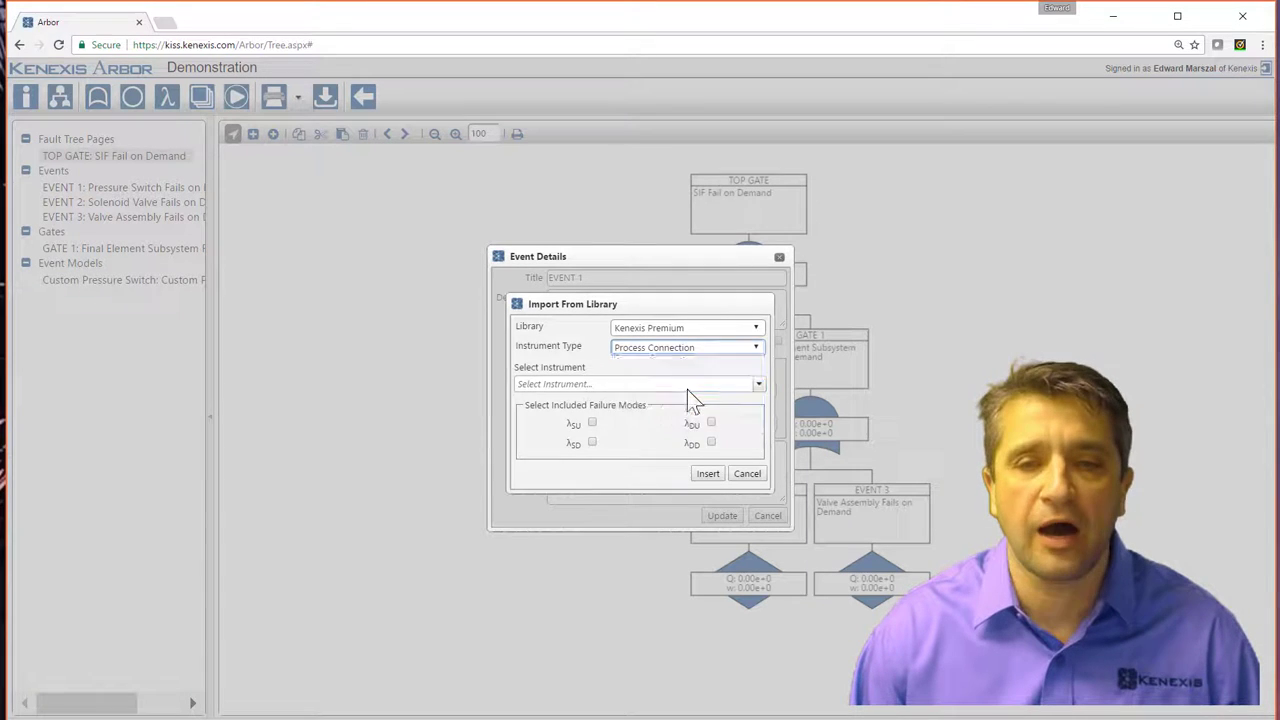
Find the instrument "Pressure Switch - Generic (Clean)" and import it with the λDU and λDD failure modes included.
click(759, 384)
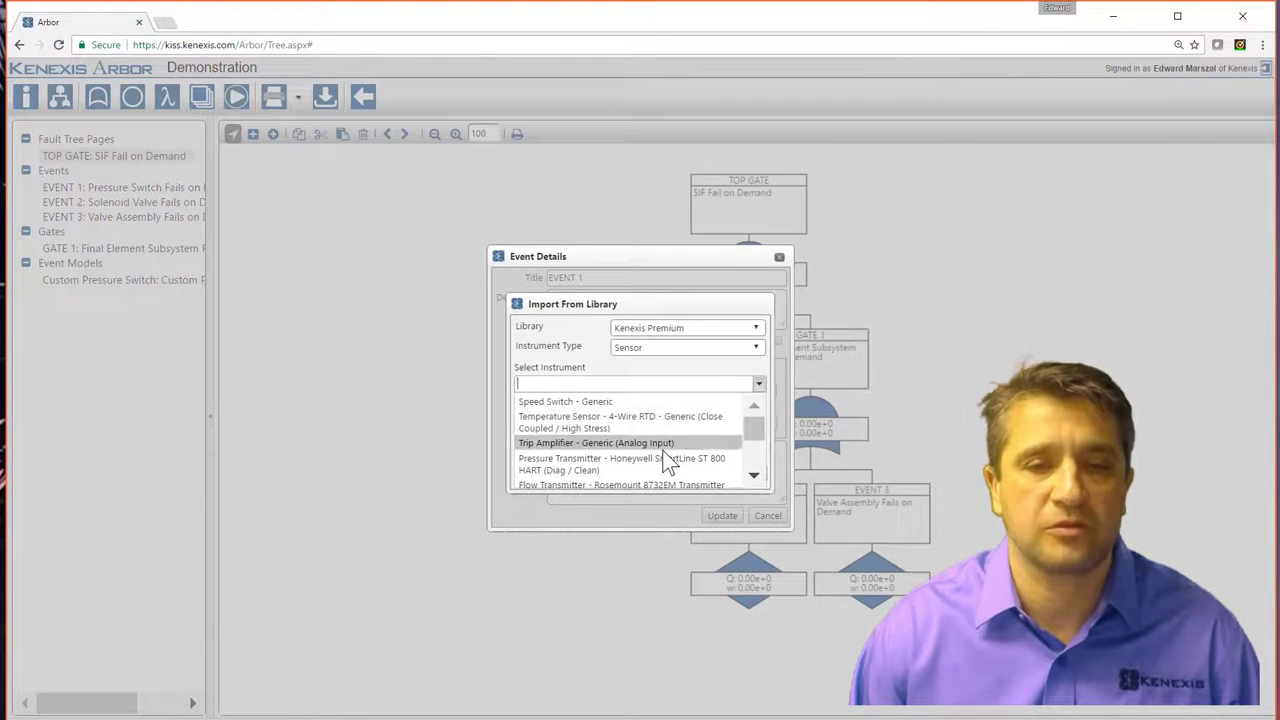
scroll(674, 458, down, 4)
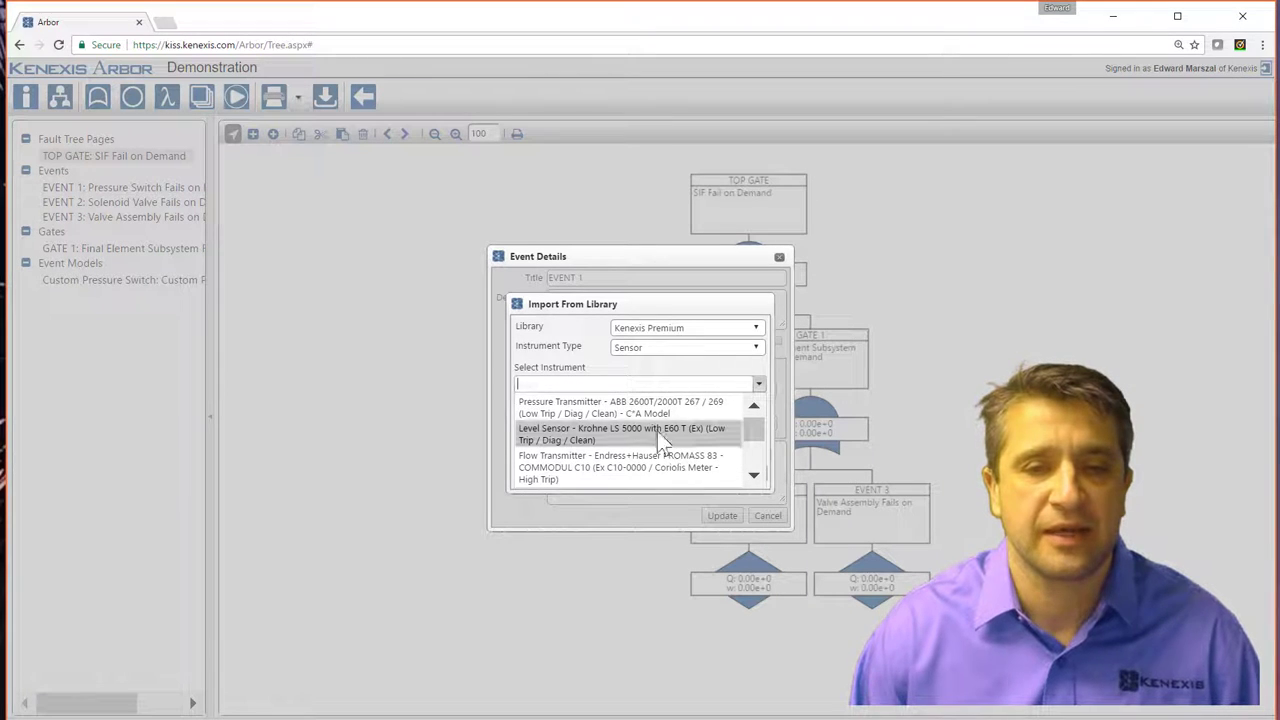
click(608, 384)
text(p)
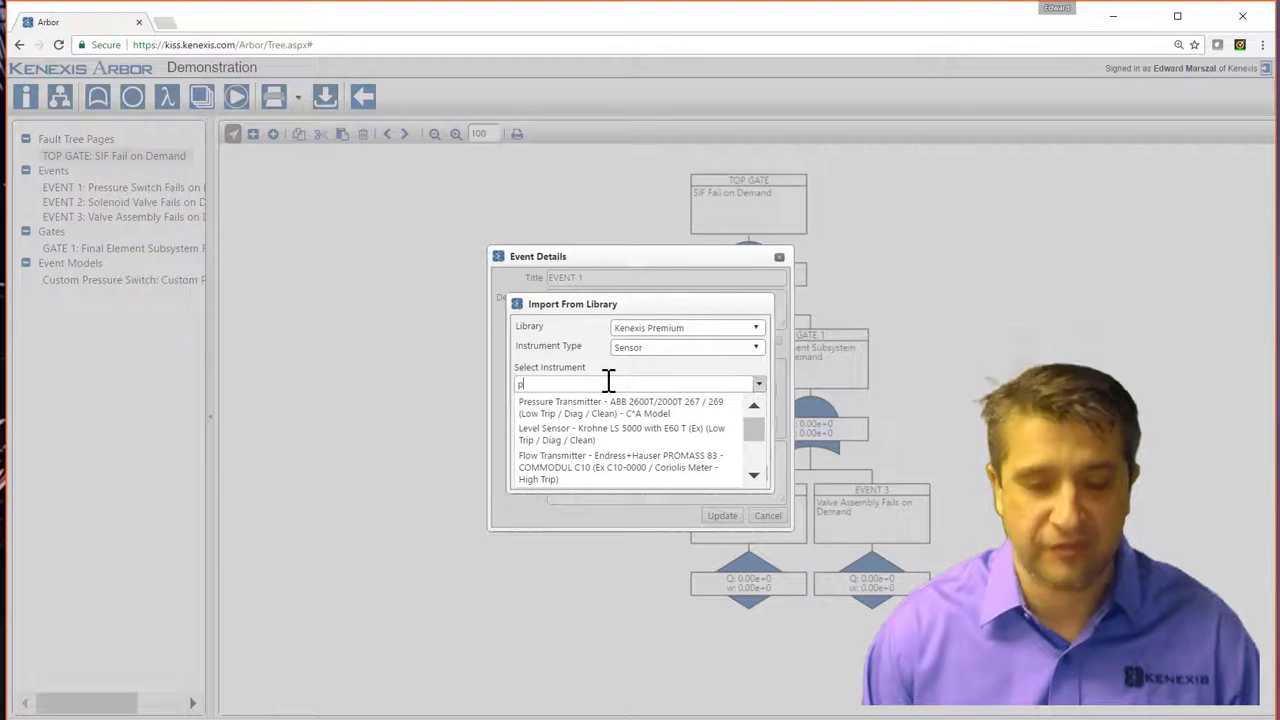
text(ressure switc)
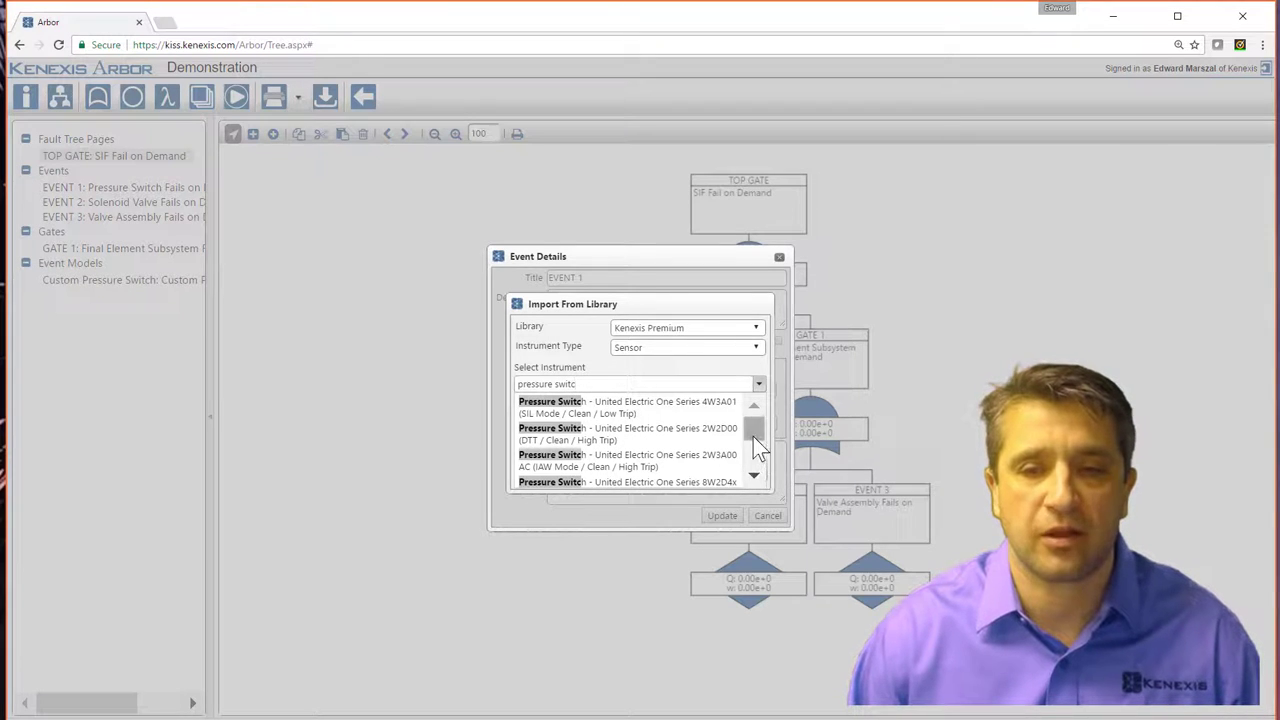
drag(753, 436, 755, 447)
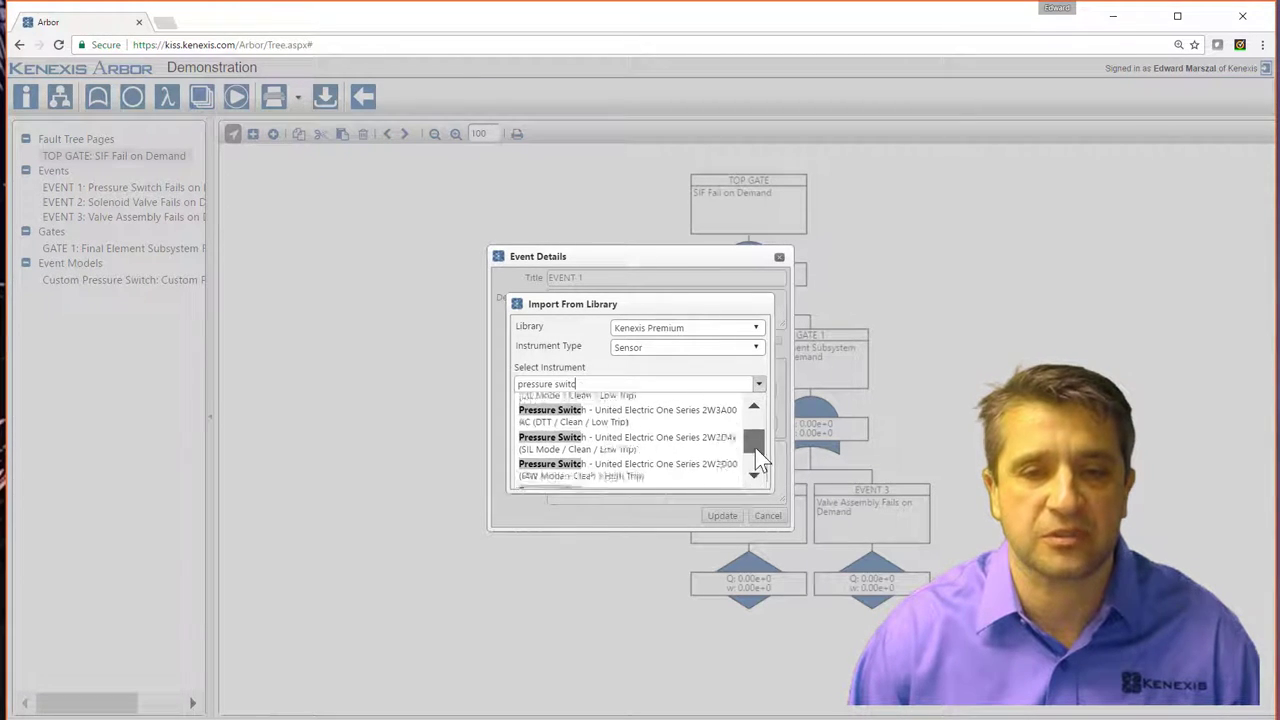
click(660, 390)
text(h)
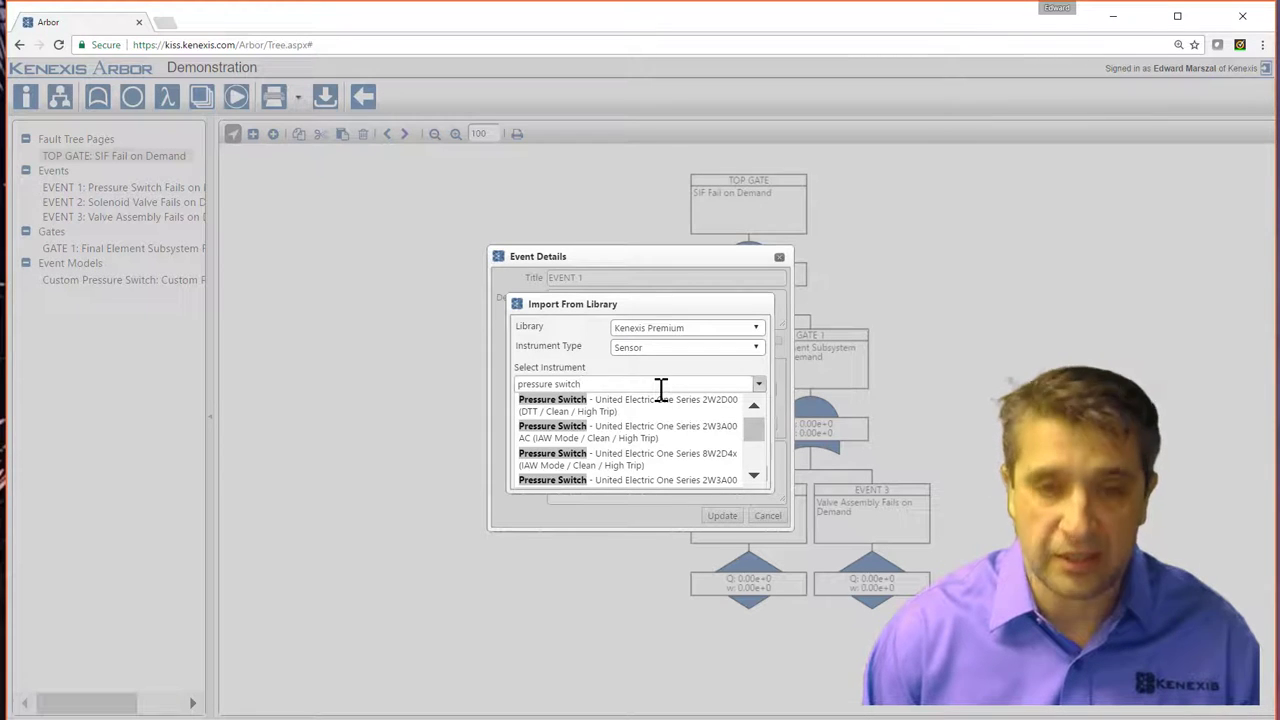
text( - ge)
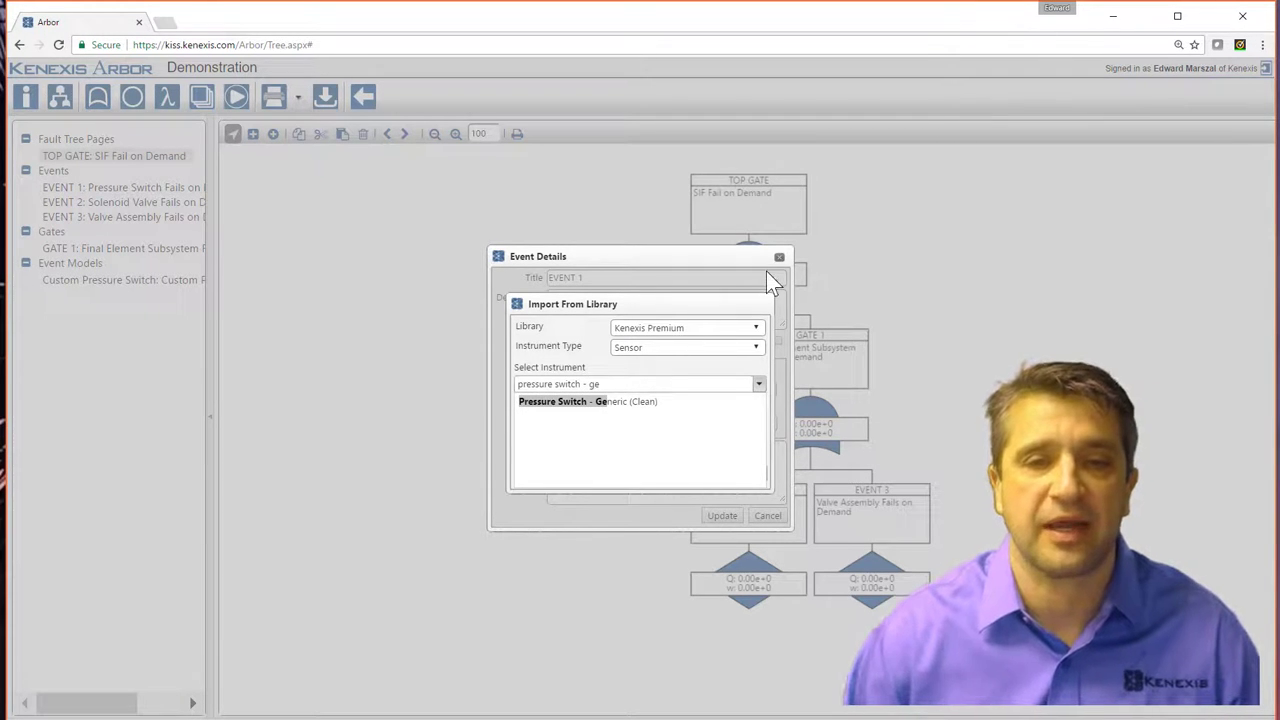
click(576, 402)
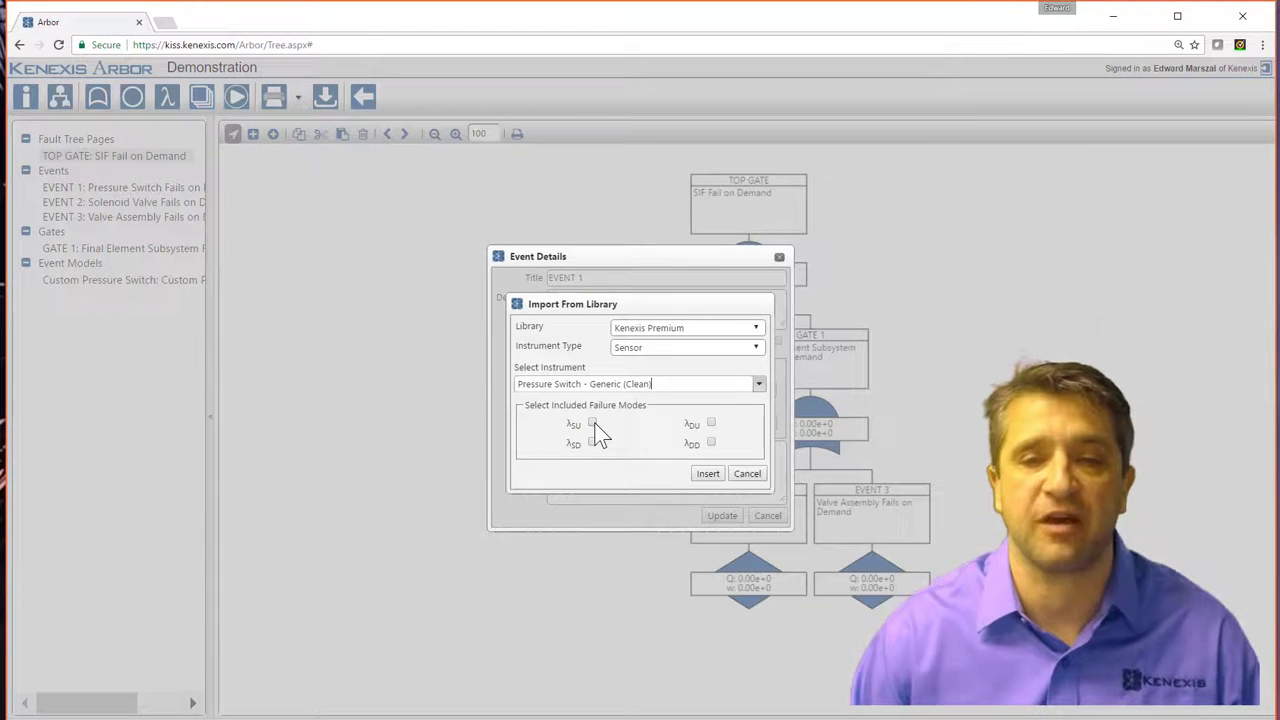
click(711, 422)
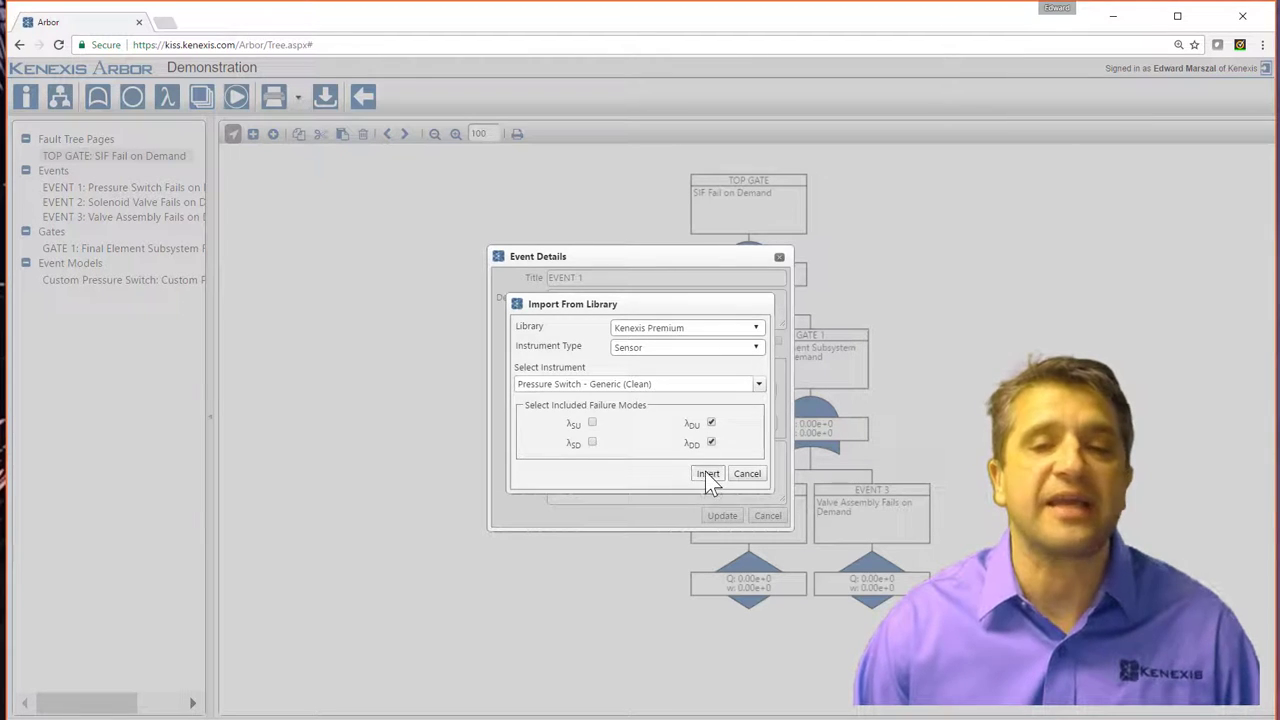
click(706, 473)
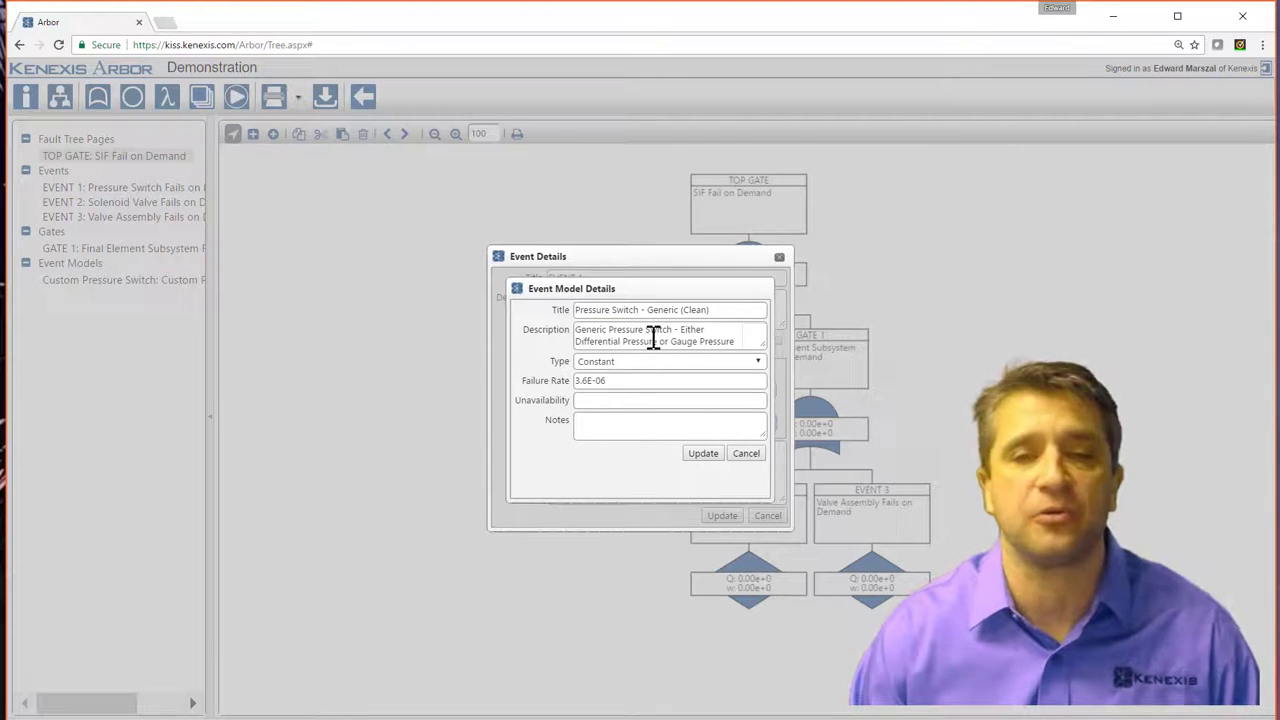
Make the imported pressure switch model Covert with MTTR 72 and test interval 8760, then save the model and Event 1.
click(759, 366)
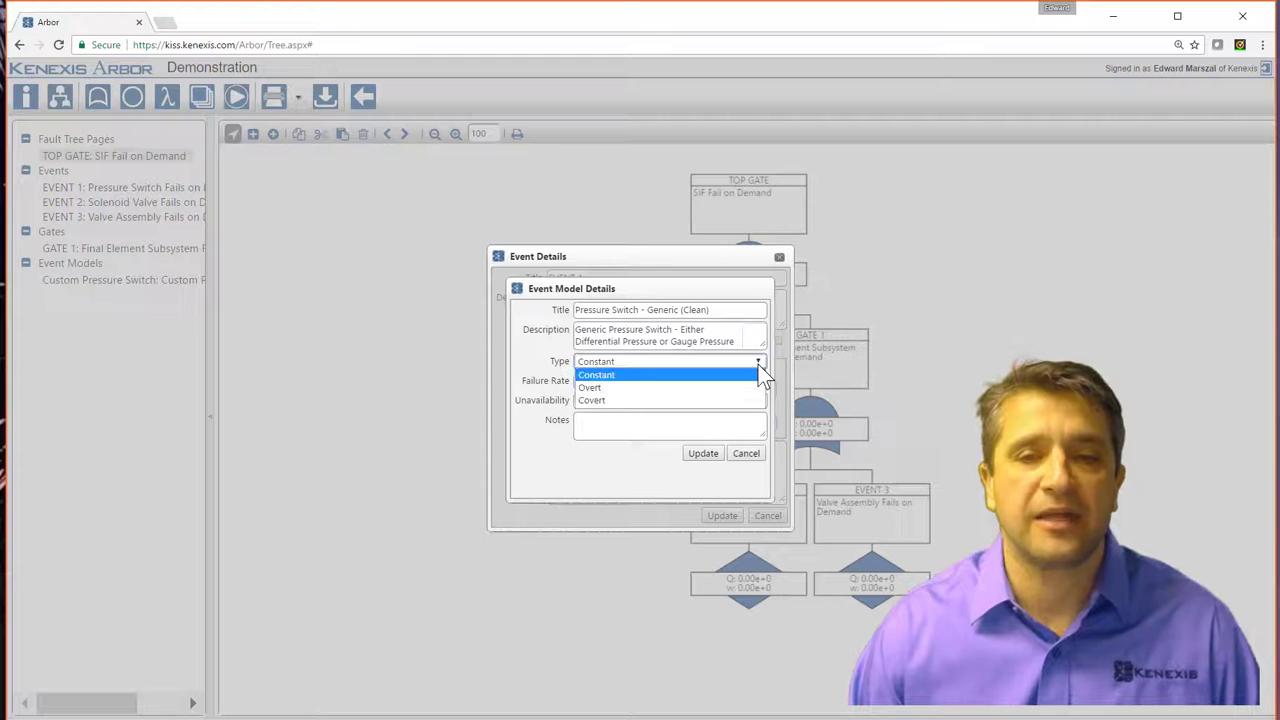
click(701, 401)
click(598, 401)
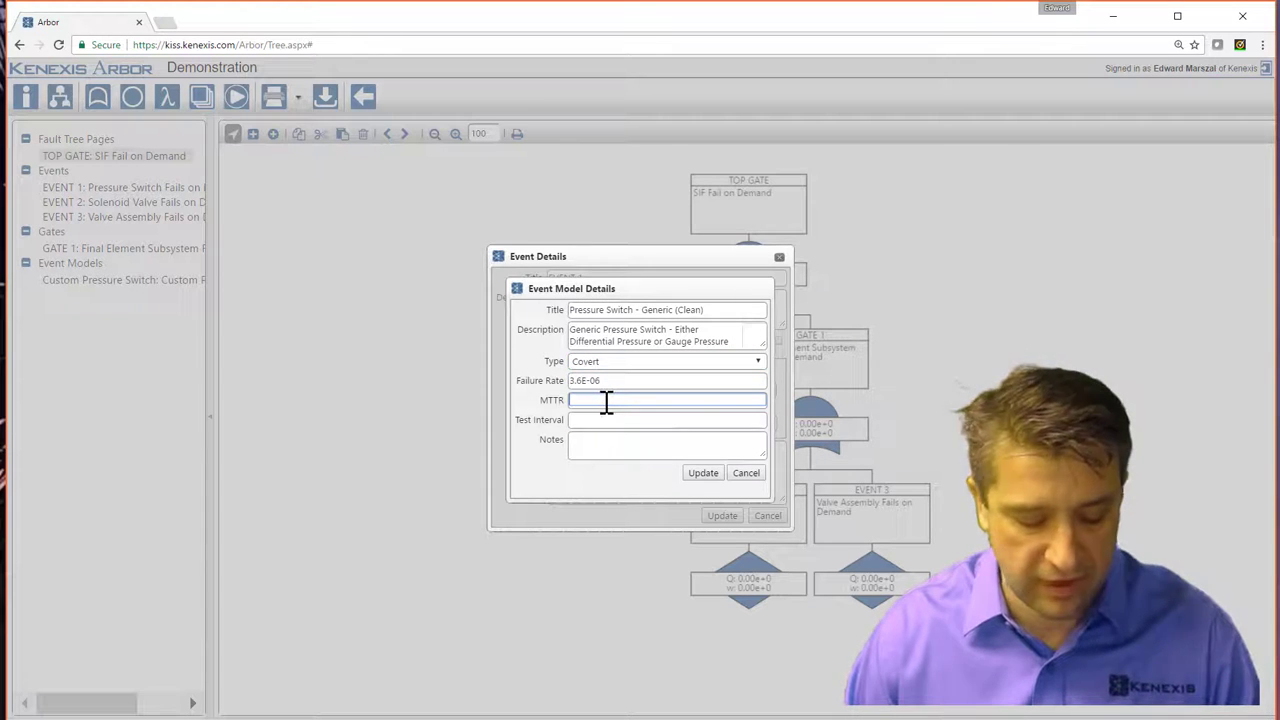
text(72)
click(600, 451)
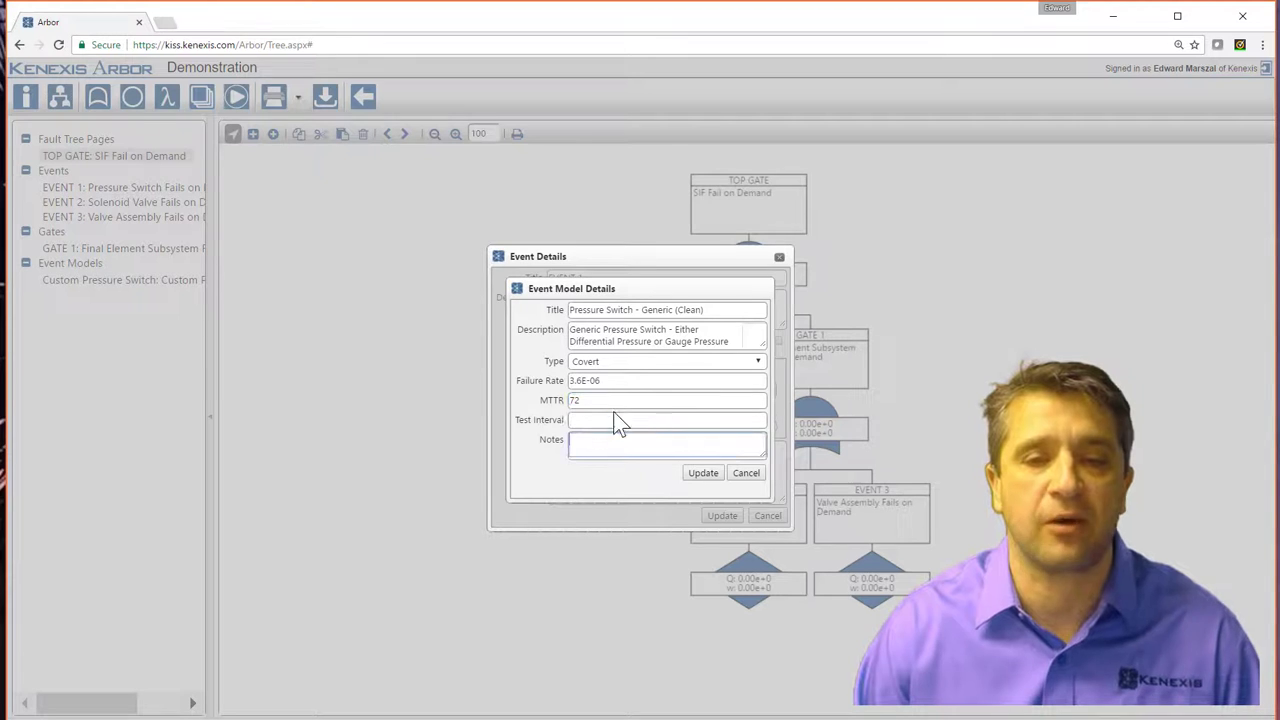
click(616, 419)
text(87)
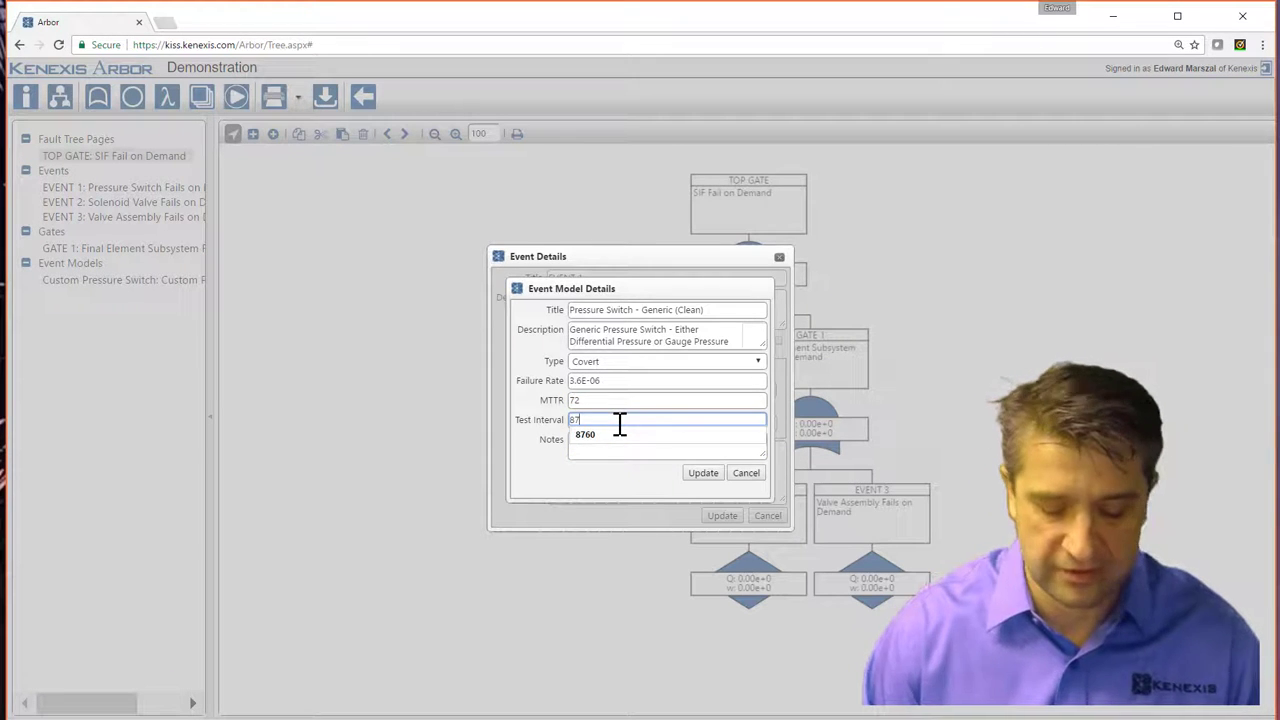
text(60)
drag(640, 477, 696, 470)
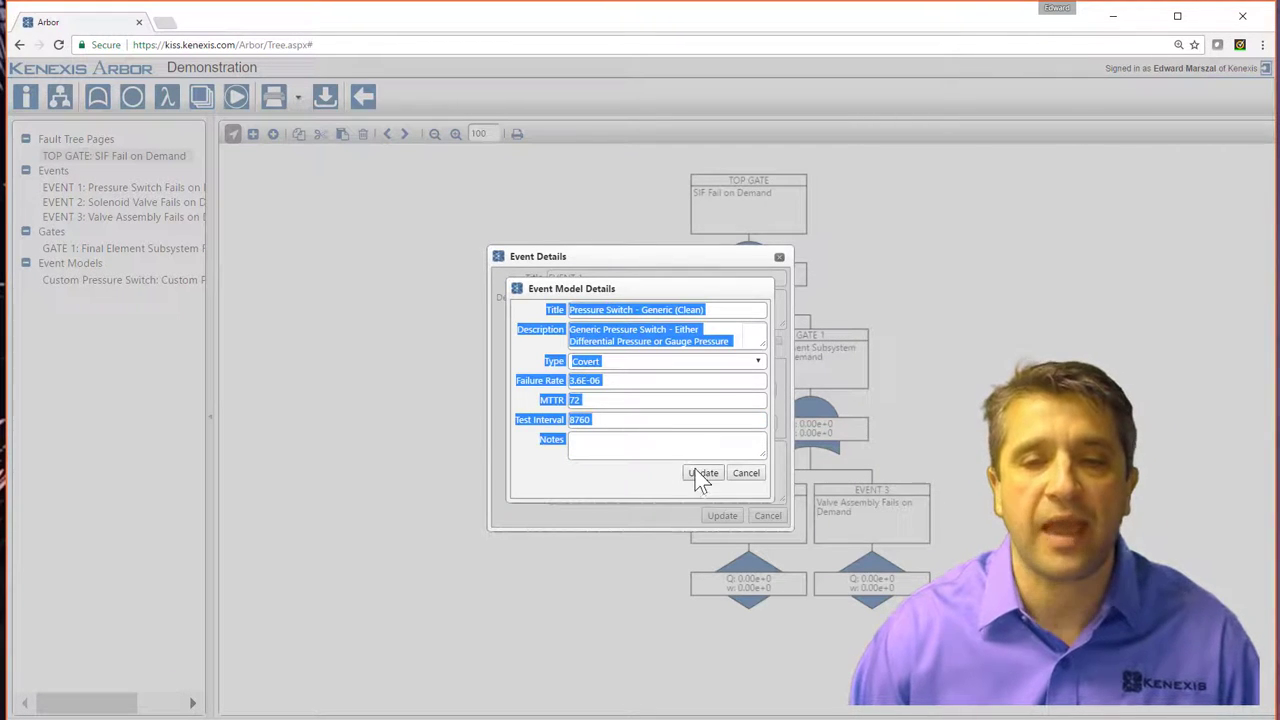
click(702, 474)
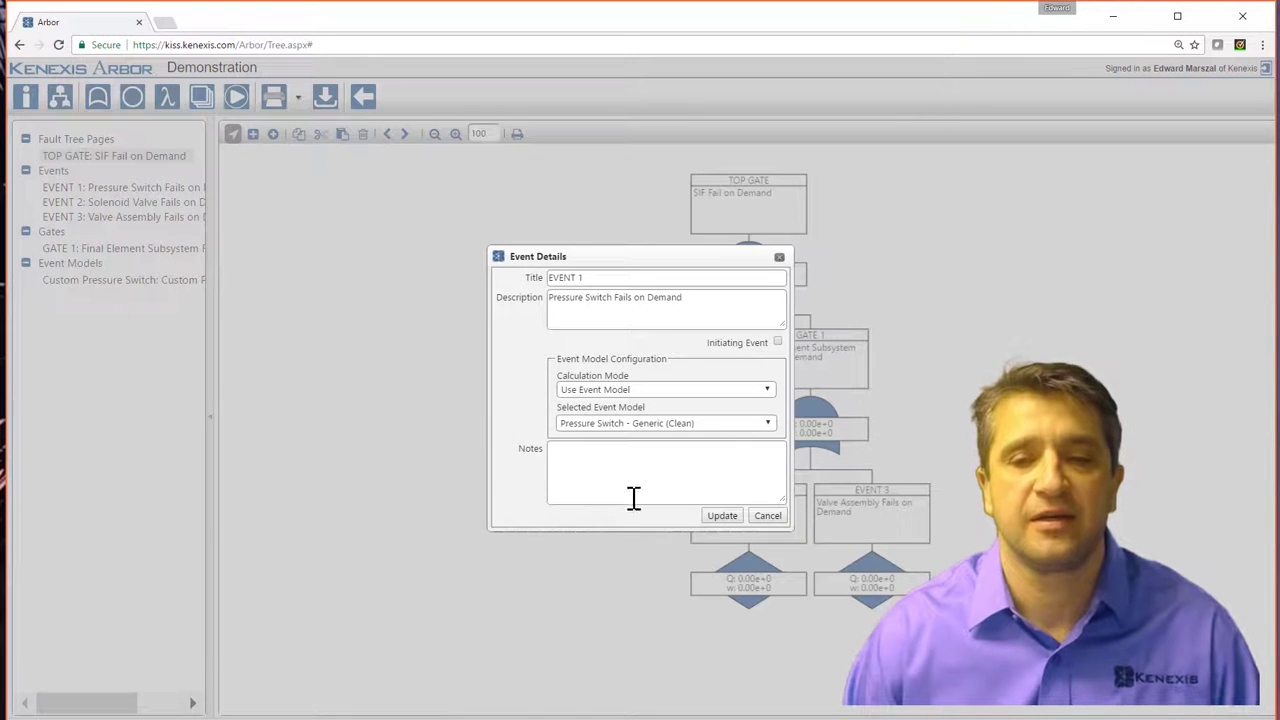
click(720, 516)
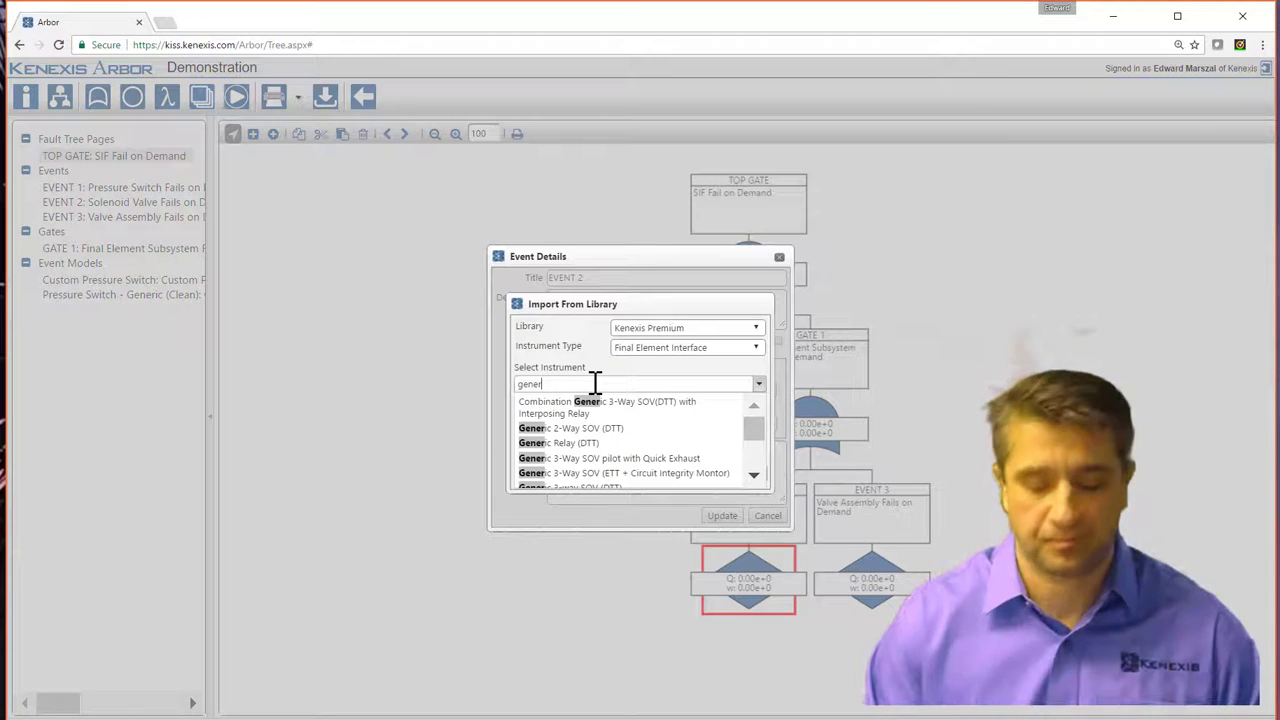
Find the instrument "Generic 3-way SOV (DTT)" for Event 2 and import it with the λDU failure mode included.
key(BackSpace)
key(BackSpace)
key(BackSpace)
key(BackSpace)
key(BackSpace)
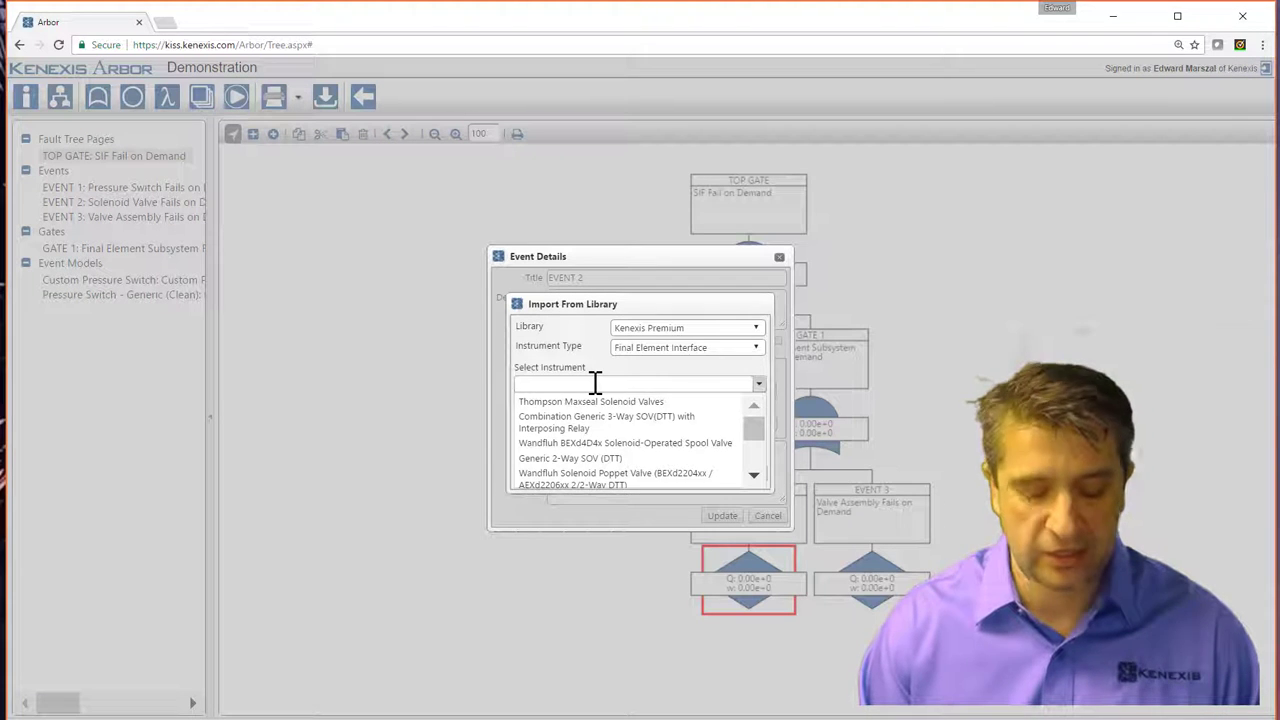
text(gener)
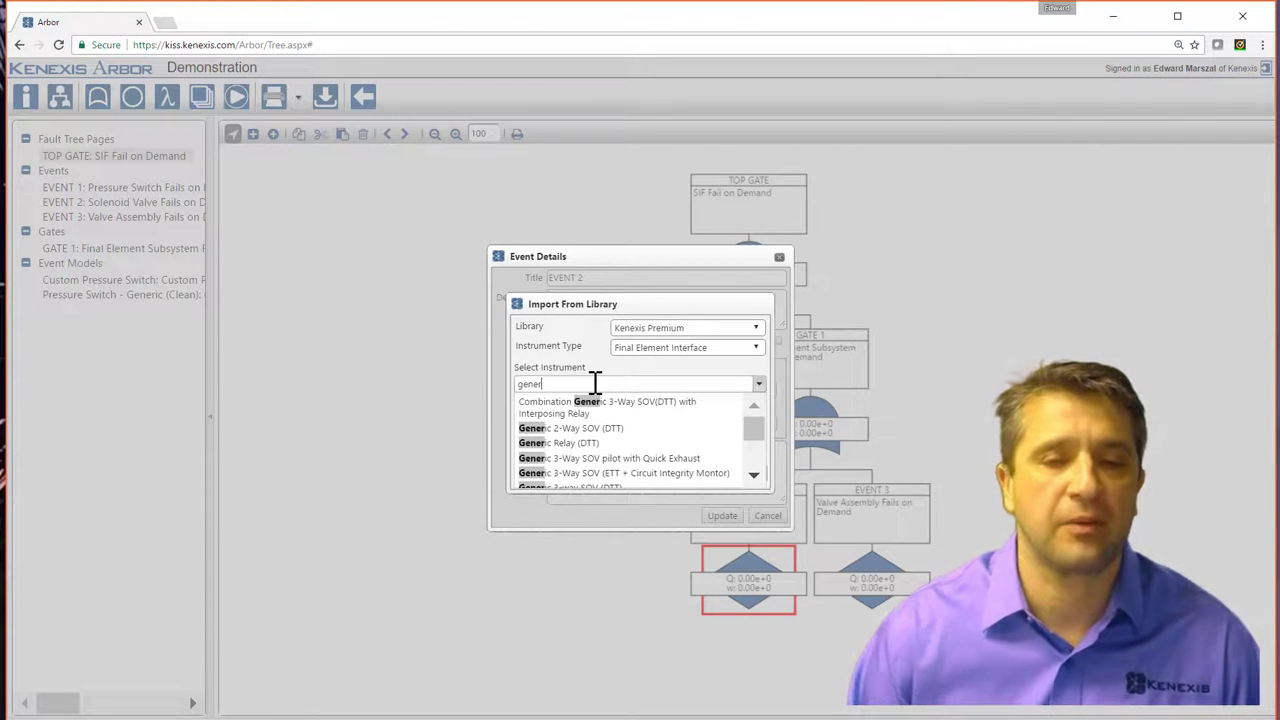
scroll(636, 452, down, 3)
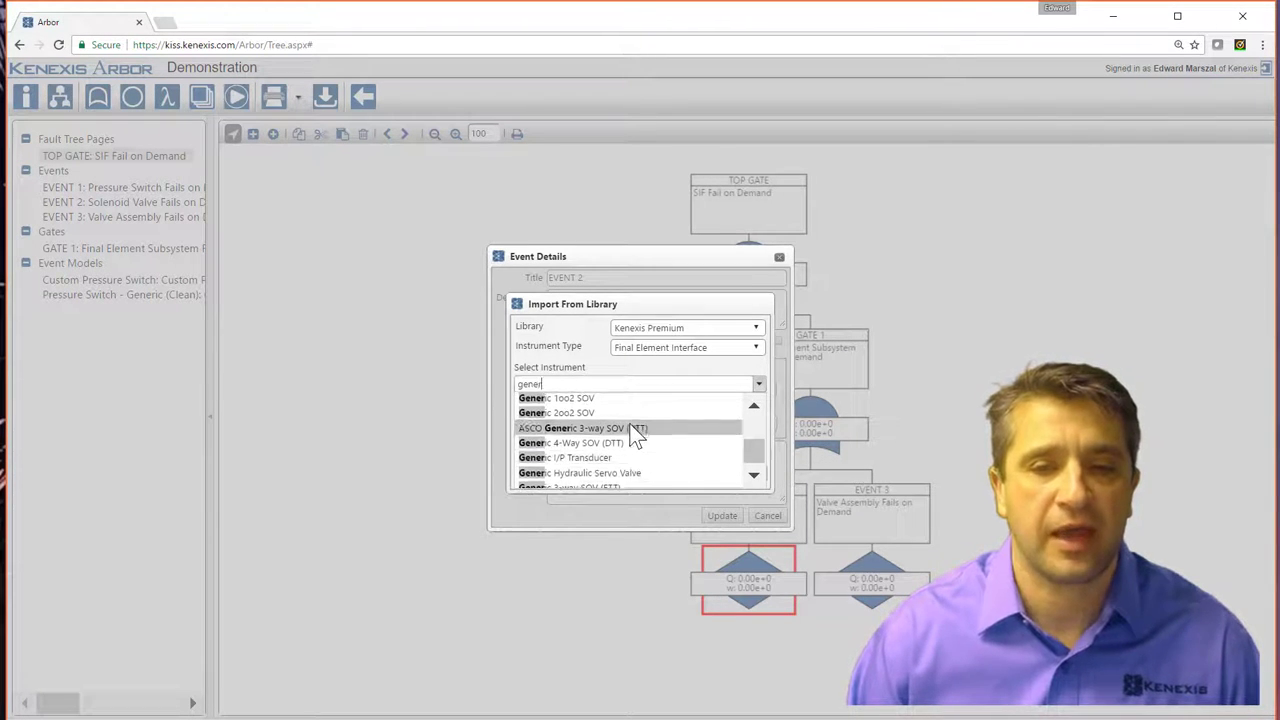
scroll(631, 425, up, 1)
scroll(631, 433, down, 1)
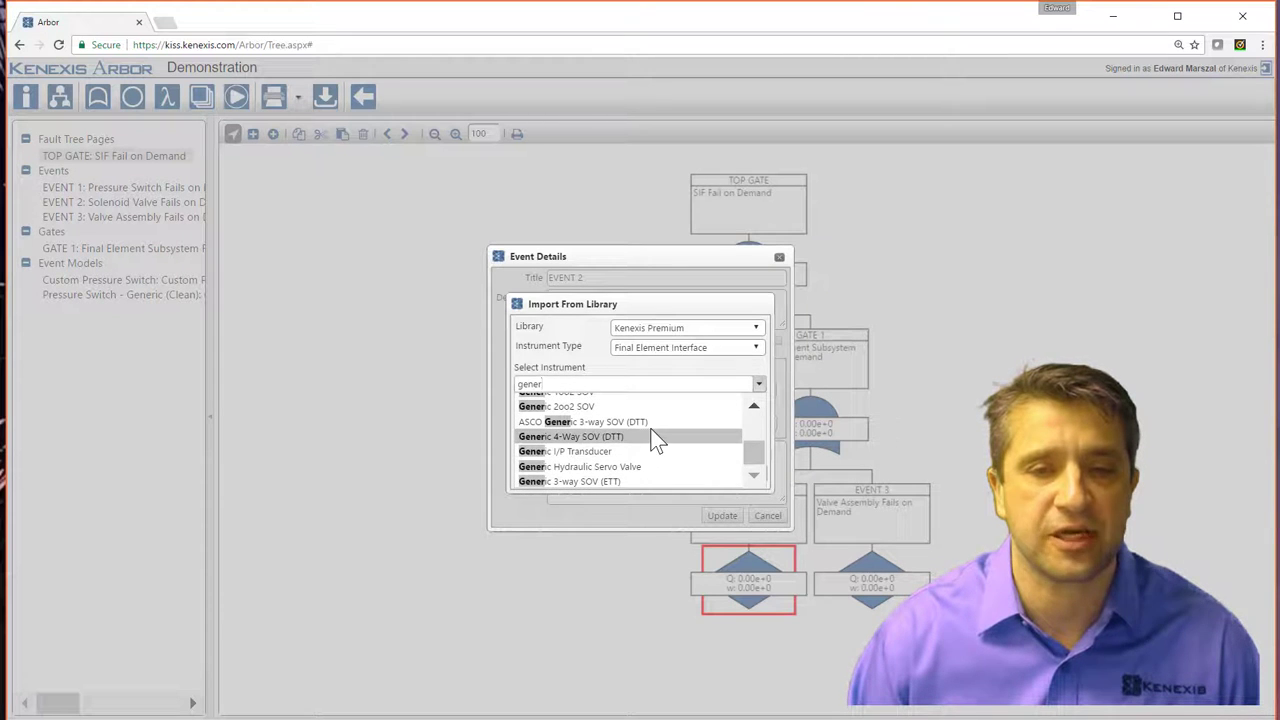
scroll(660, 440, up, 2)
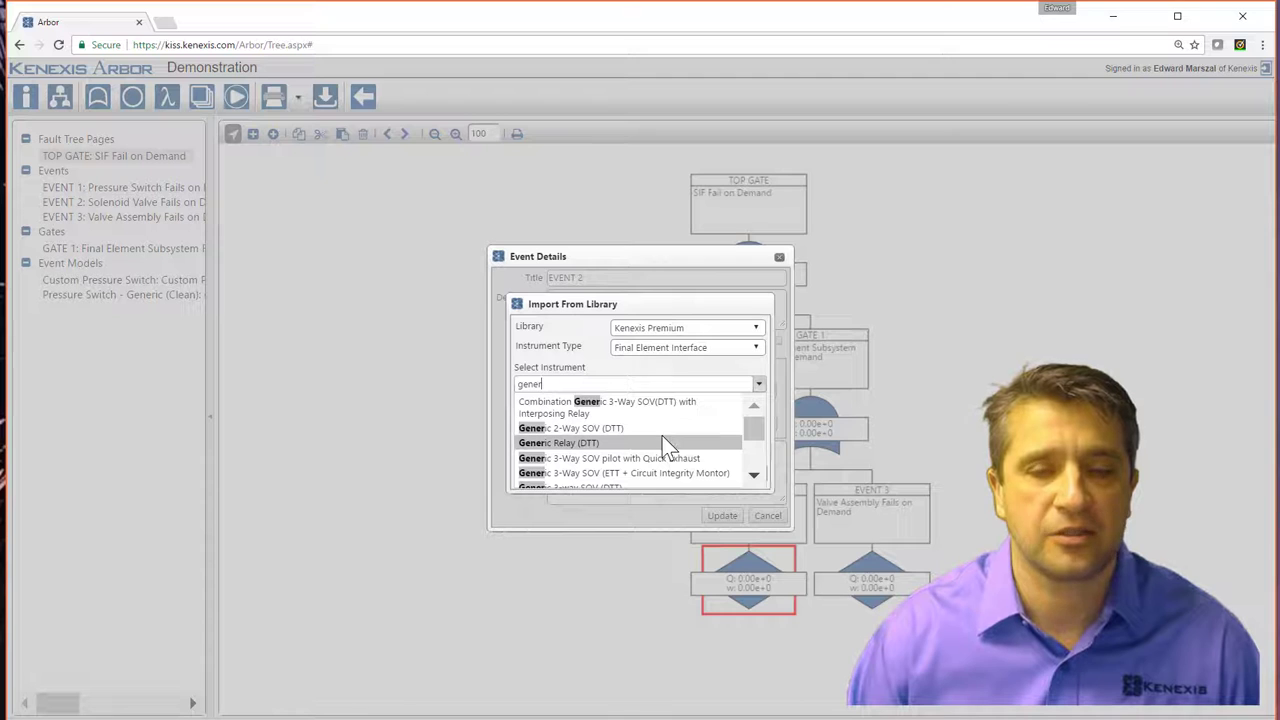
scroll(650, 432, down, 1)
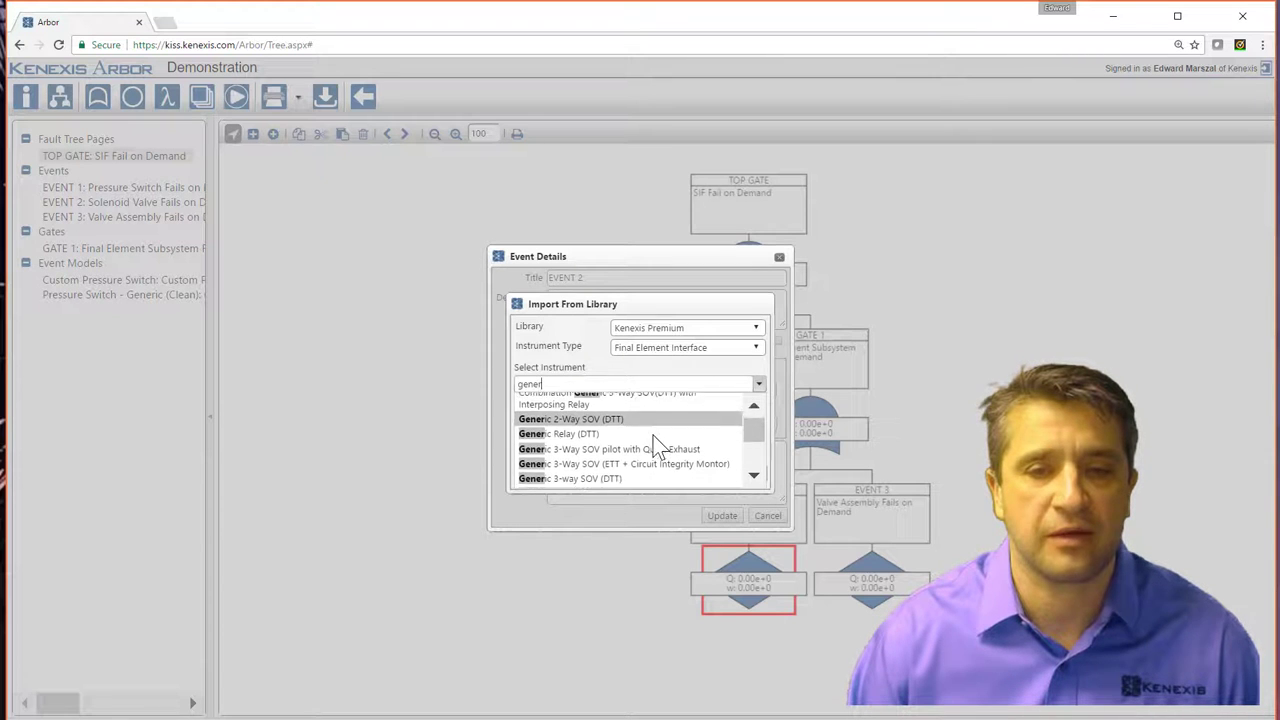
scroll(656, 460, down, 2)
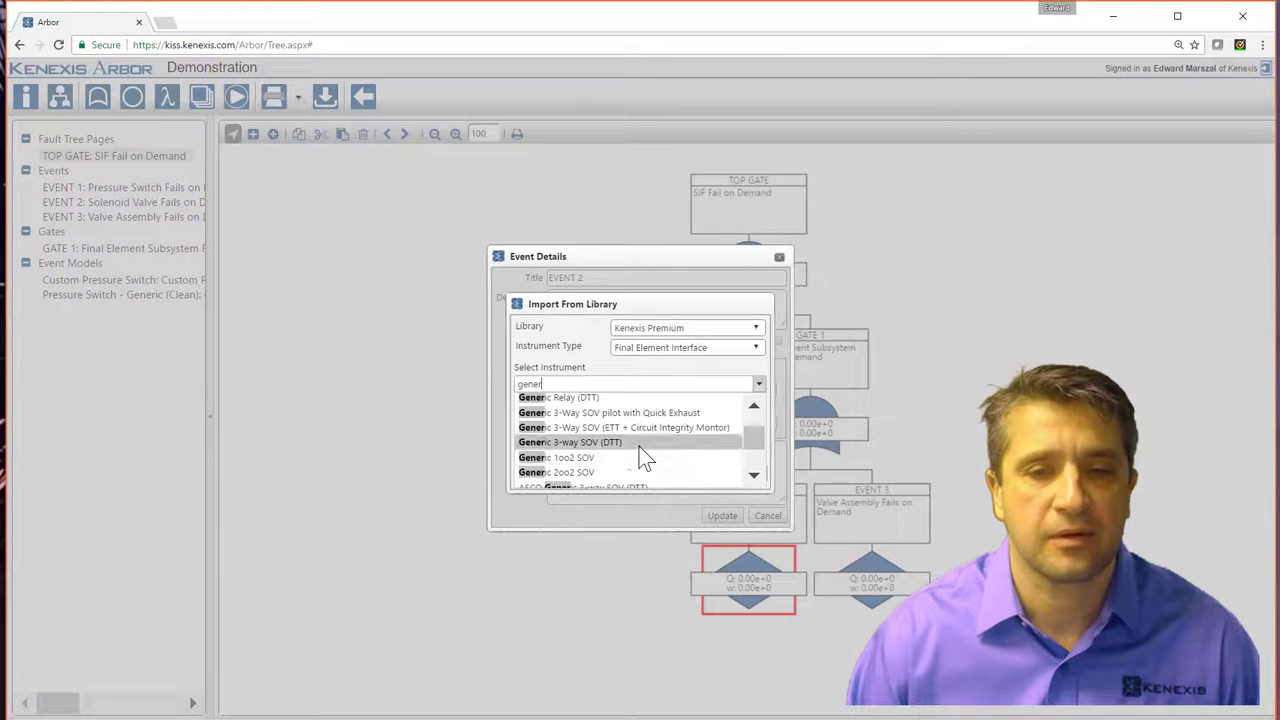
click(639, 444)
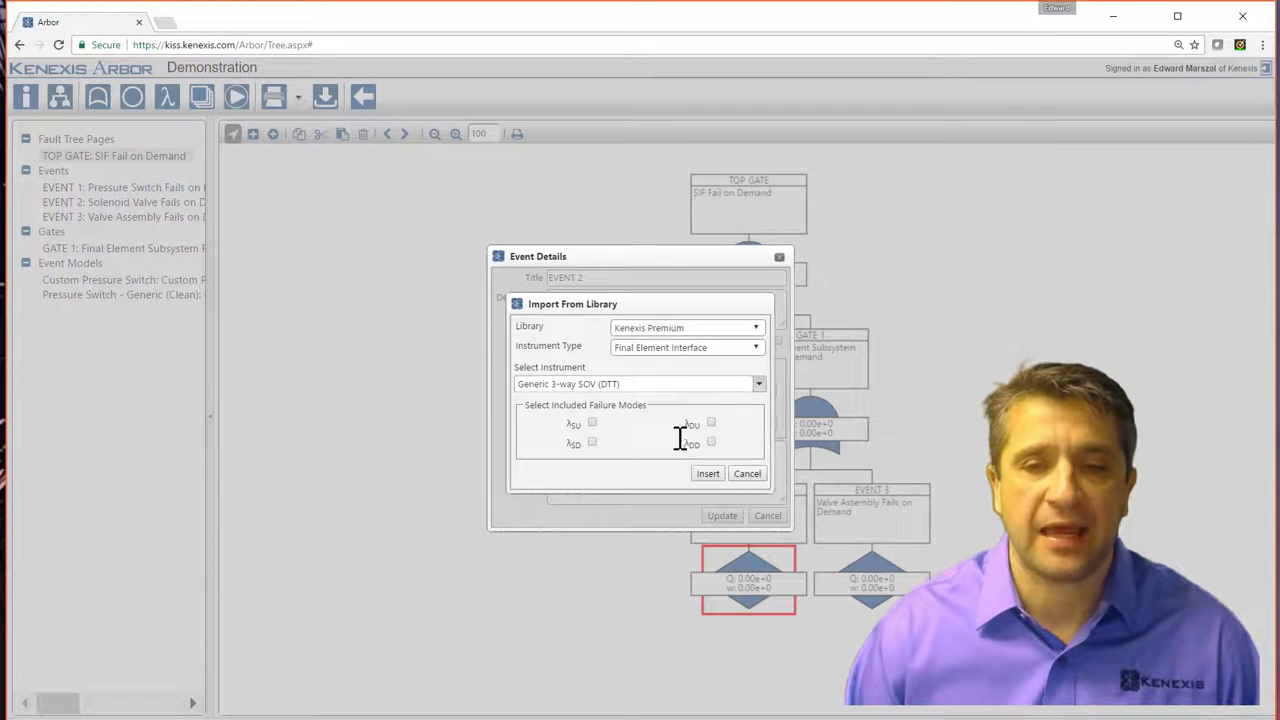
click(711, 422)
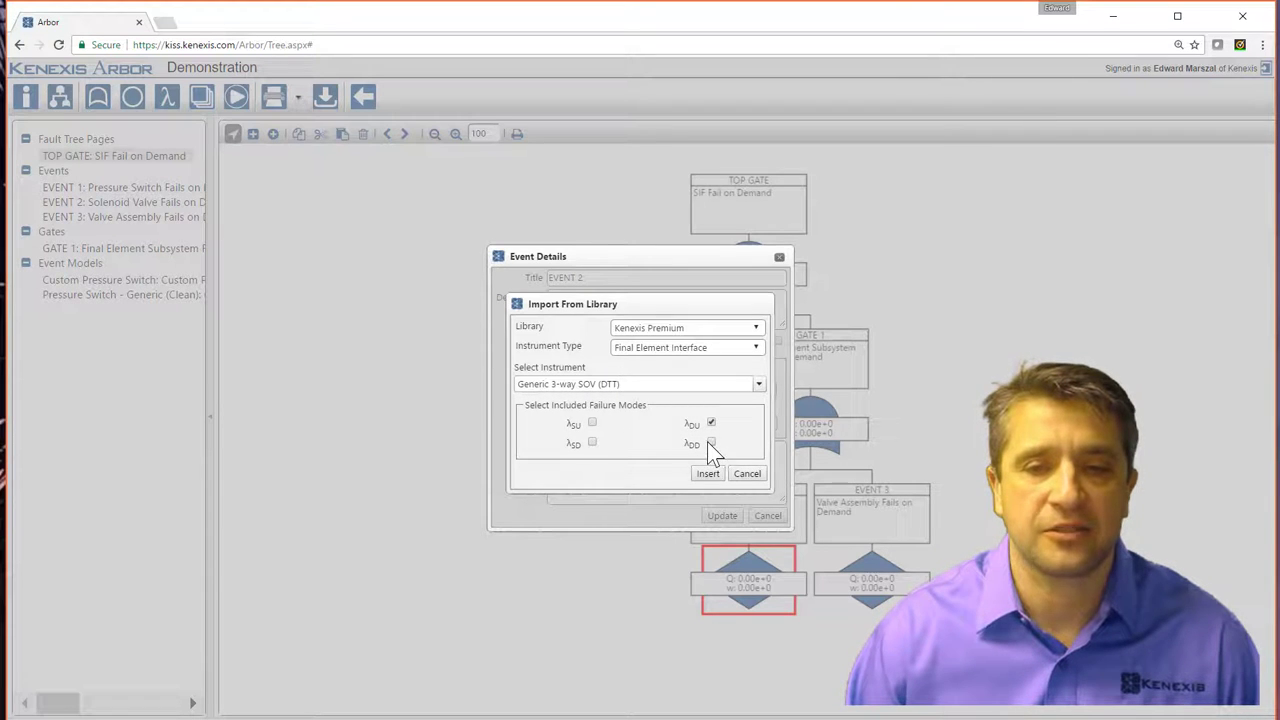
click(707, 476)
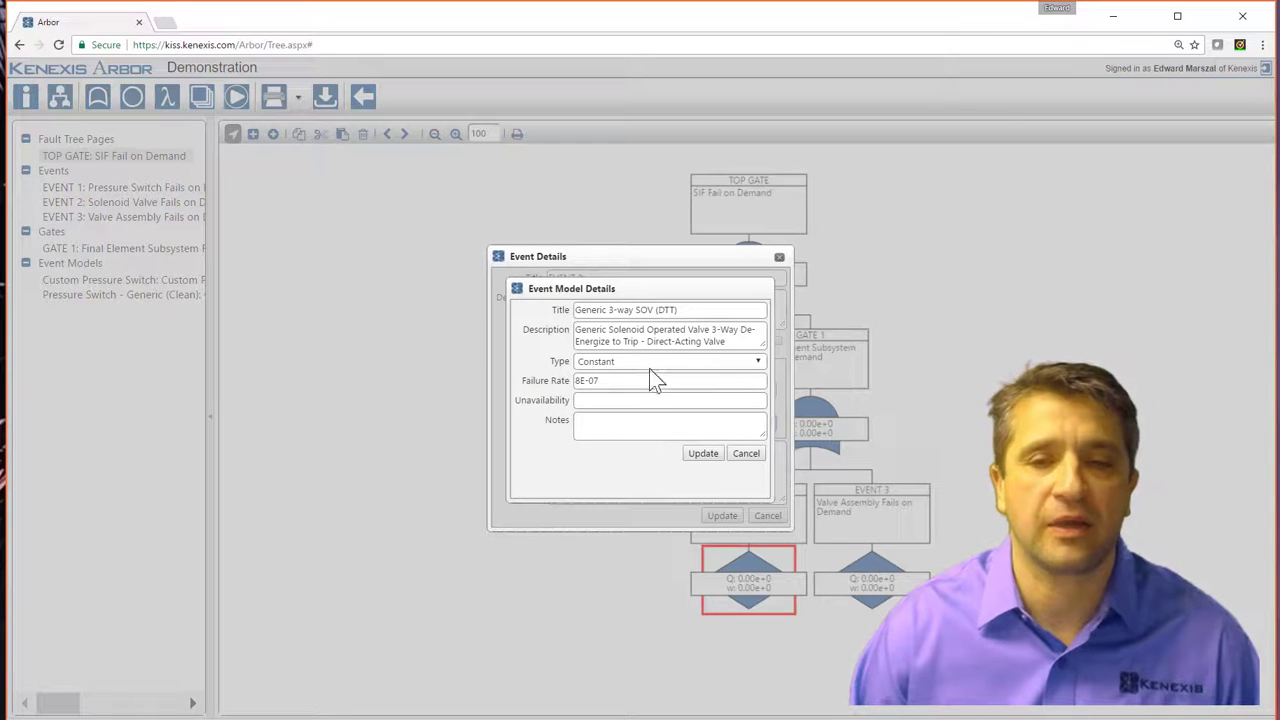
Make the solenoid valve model Covert with MTTR 72 and test interval 8760, then save the model and Event 2.
click(649, 362)
click(632, 386)
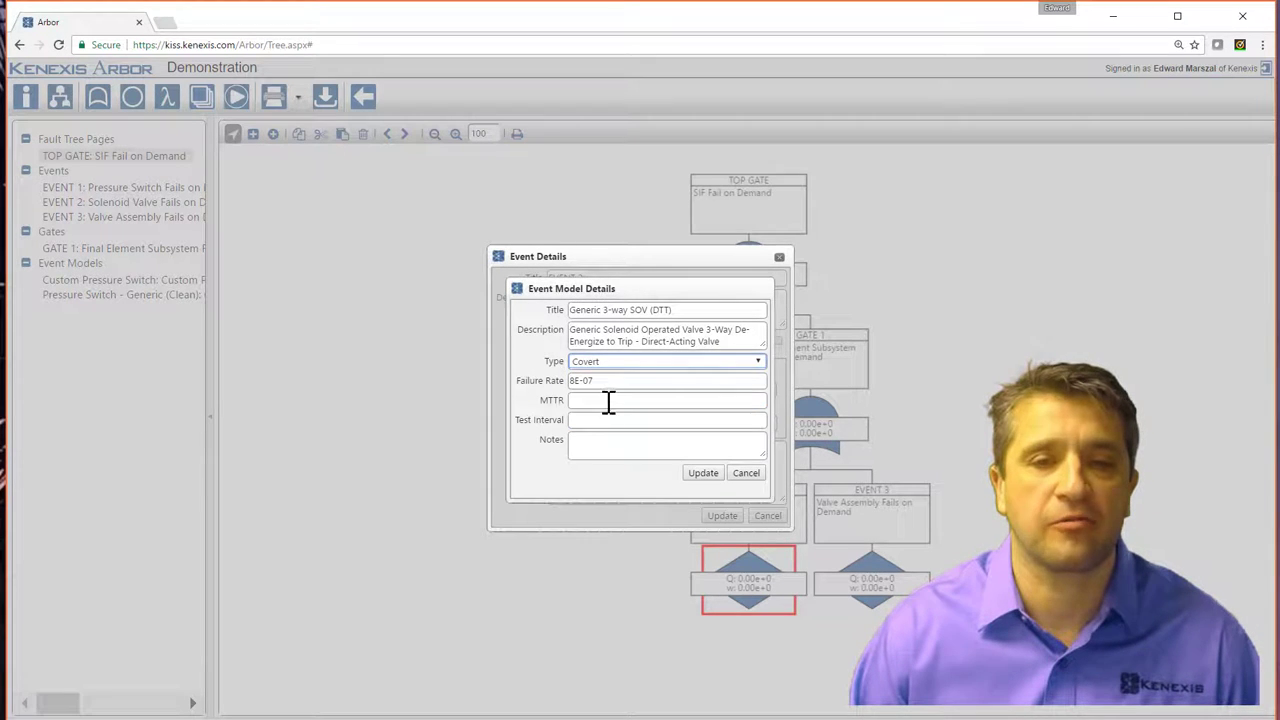
click(609, 401)
text(72)
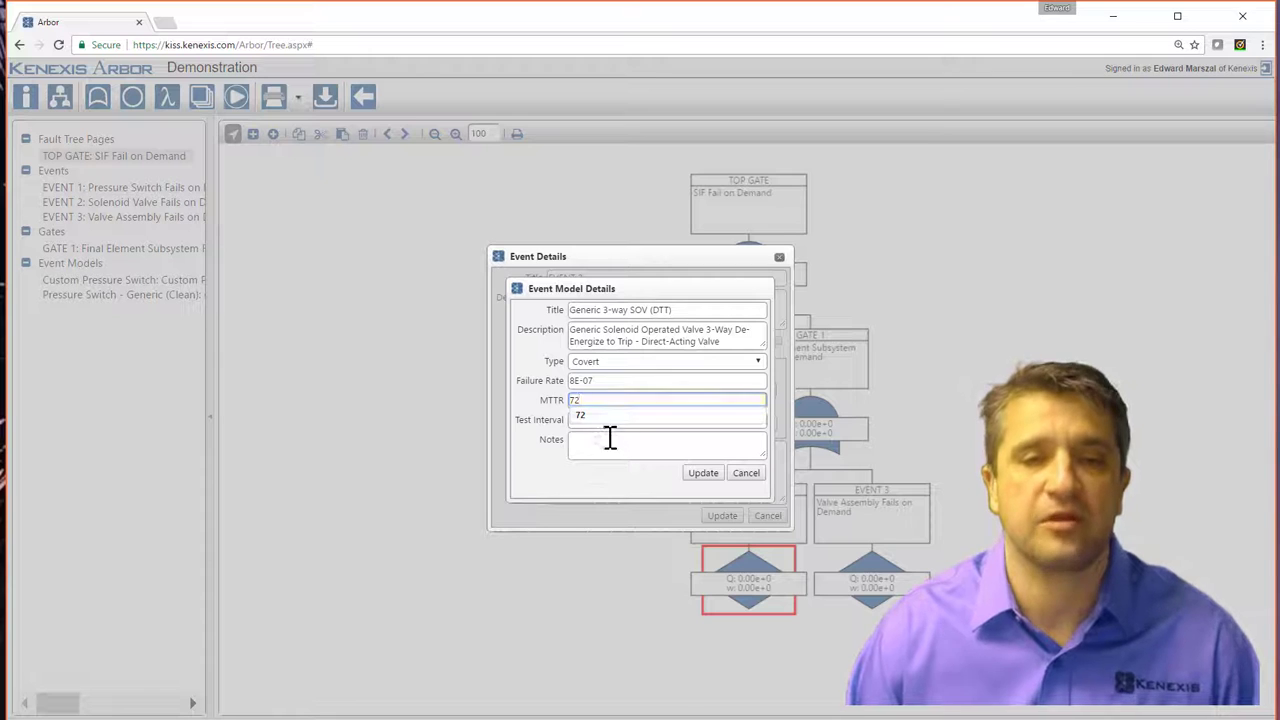
click(600, 445)
click(613, 418)
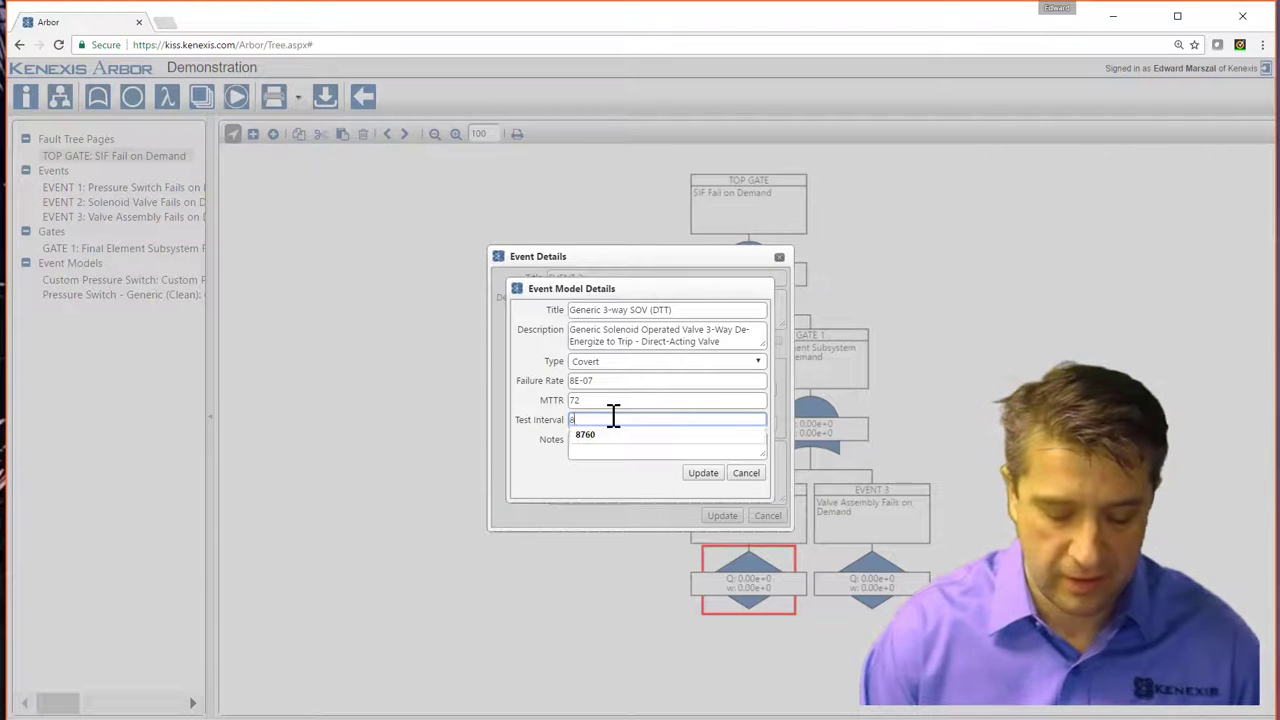
text(8760)
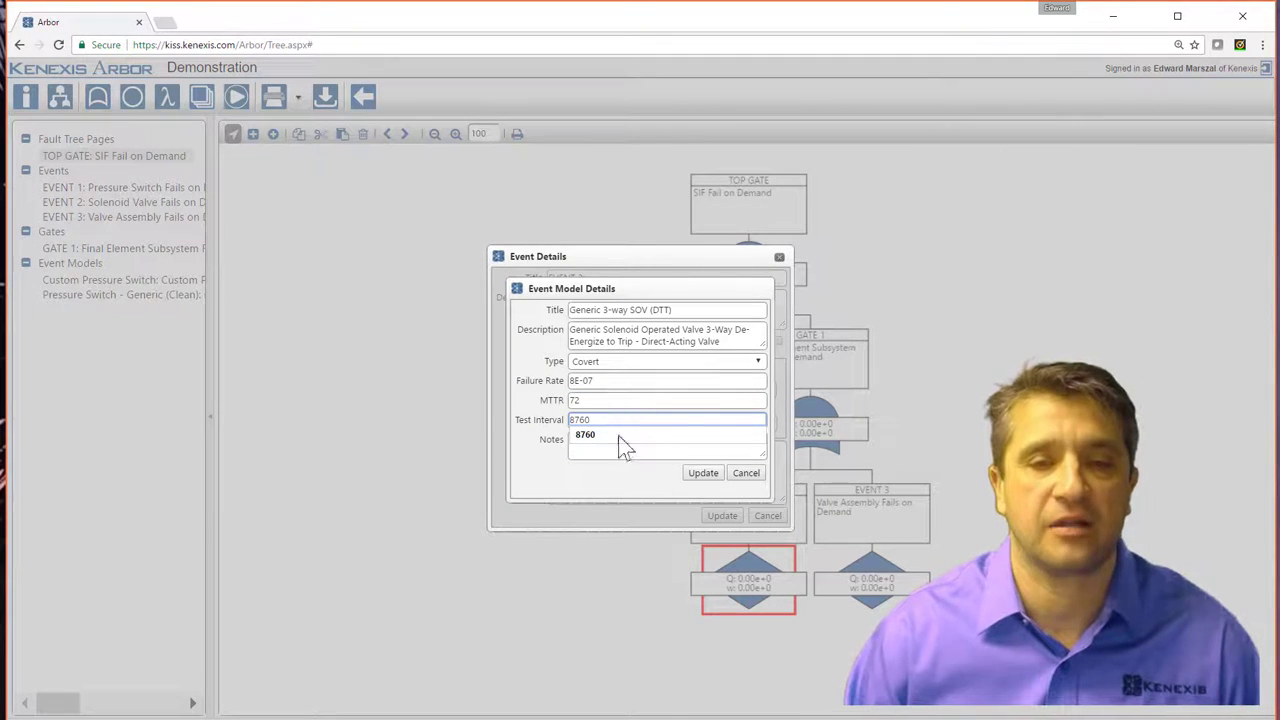
click(618, 435)
click(704, 475)
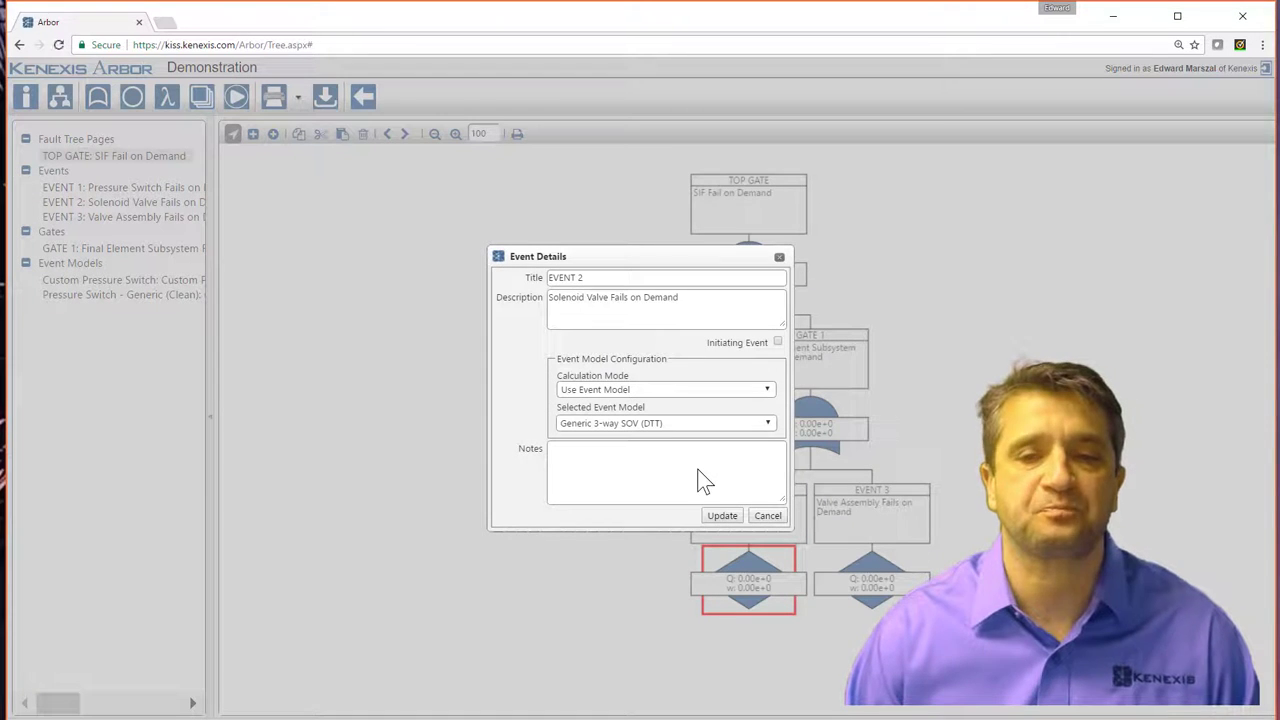
click(722, 521)
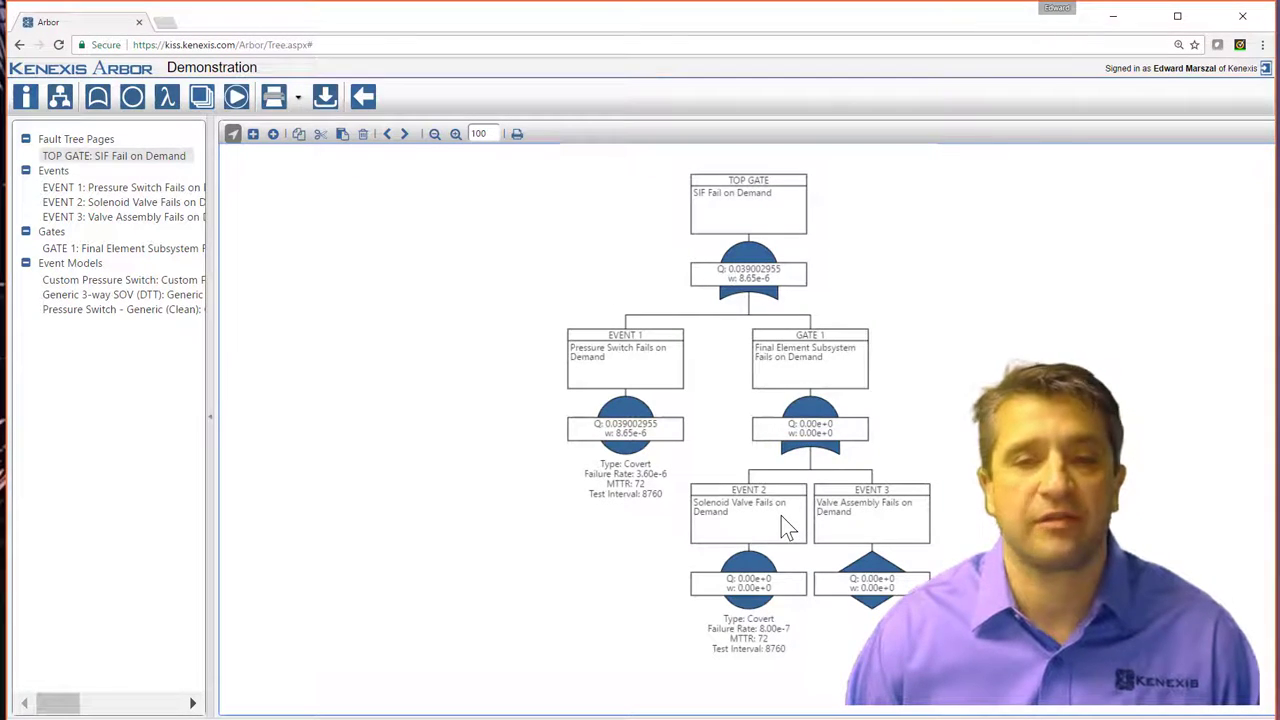
Start adding a library event model to Event 3, choosing the Kenexis Premium library and the Final Element instrument type.
double_click(858, 519)
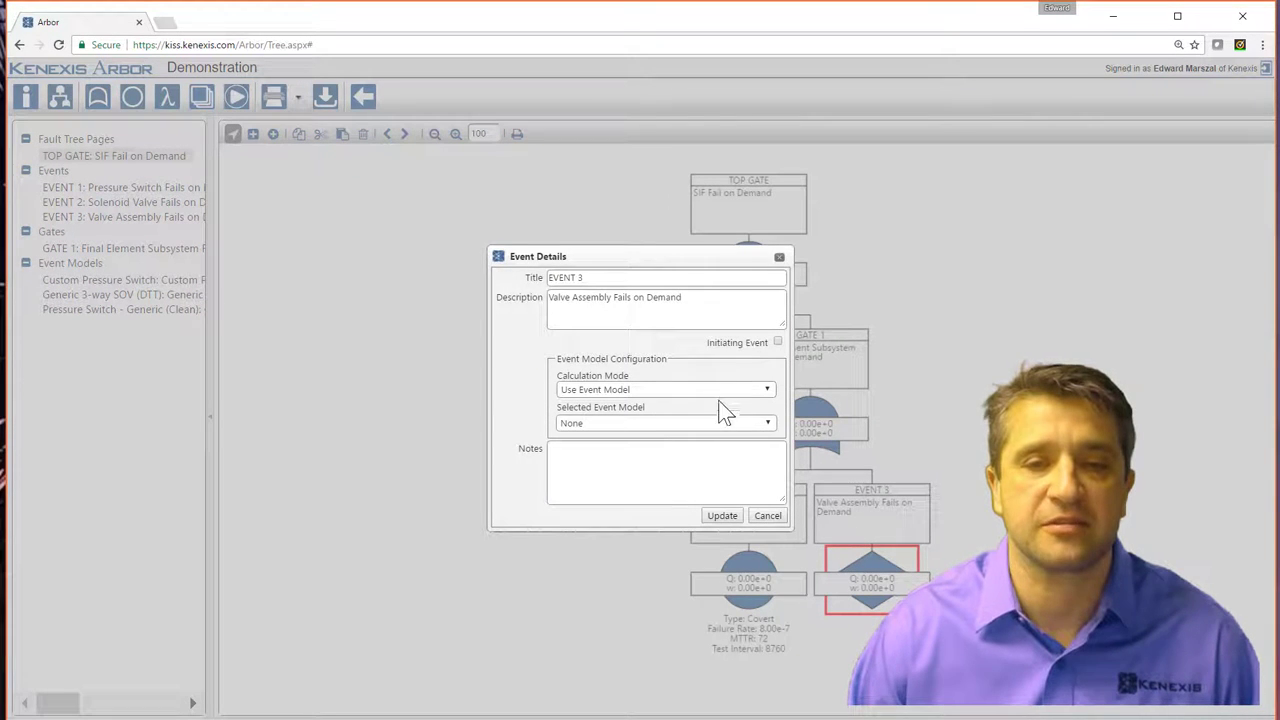
click(768, 424)
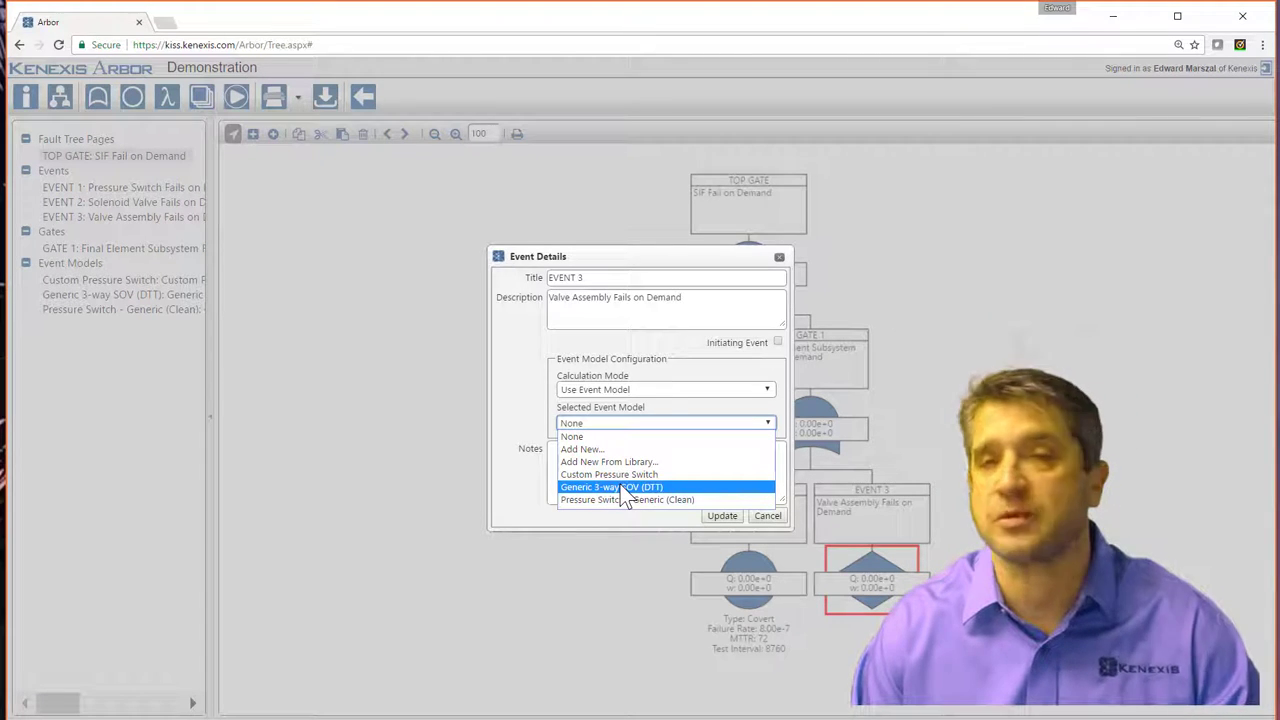
click(640, 462)
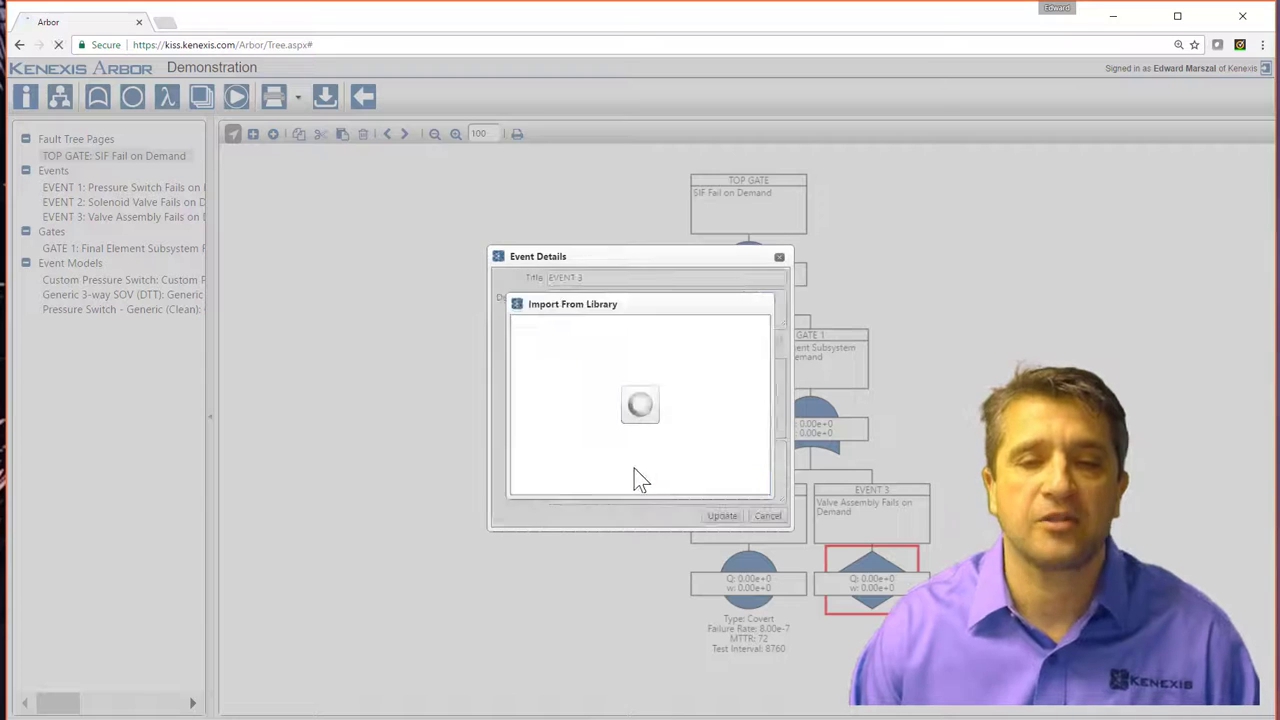
click(725, 331)
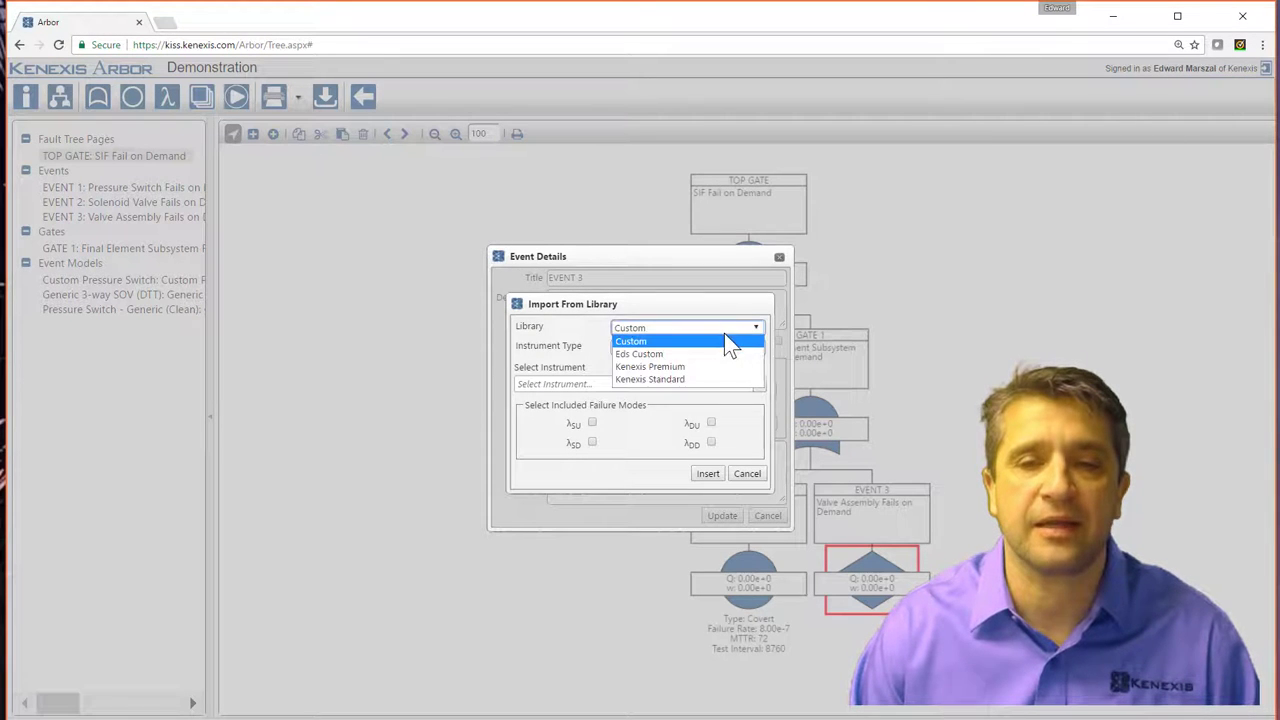
click(700, 370)
click(694, 349)
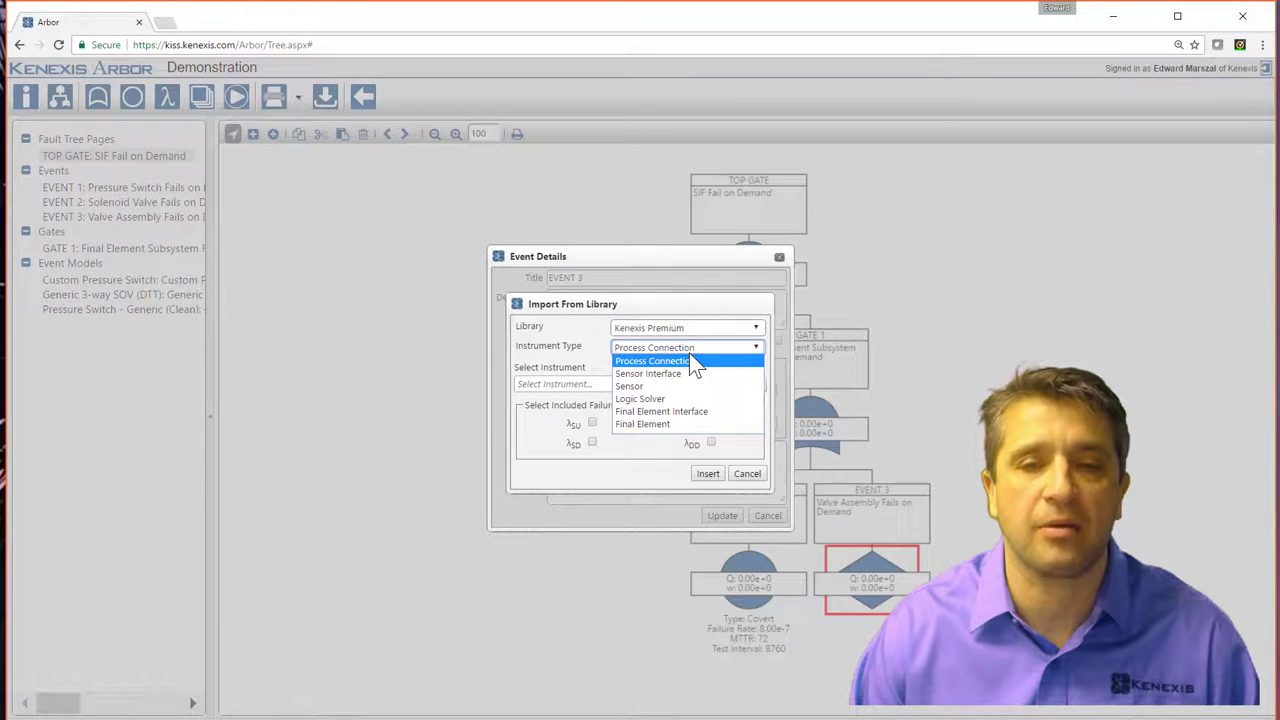
click(666, 424)
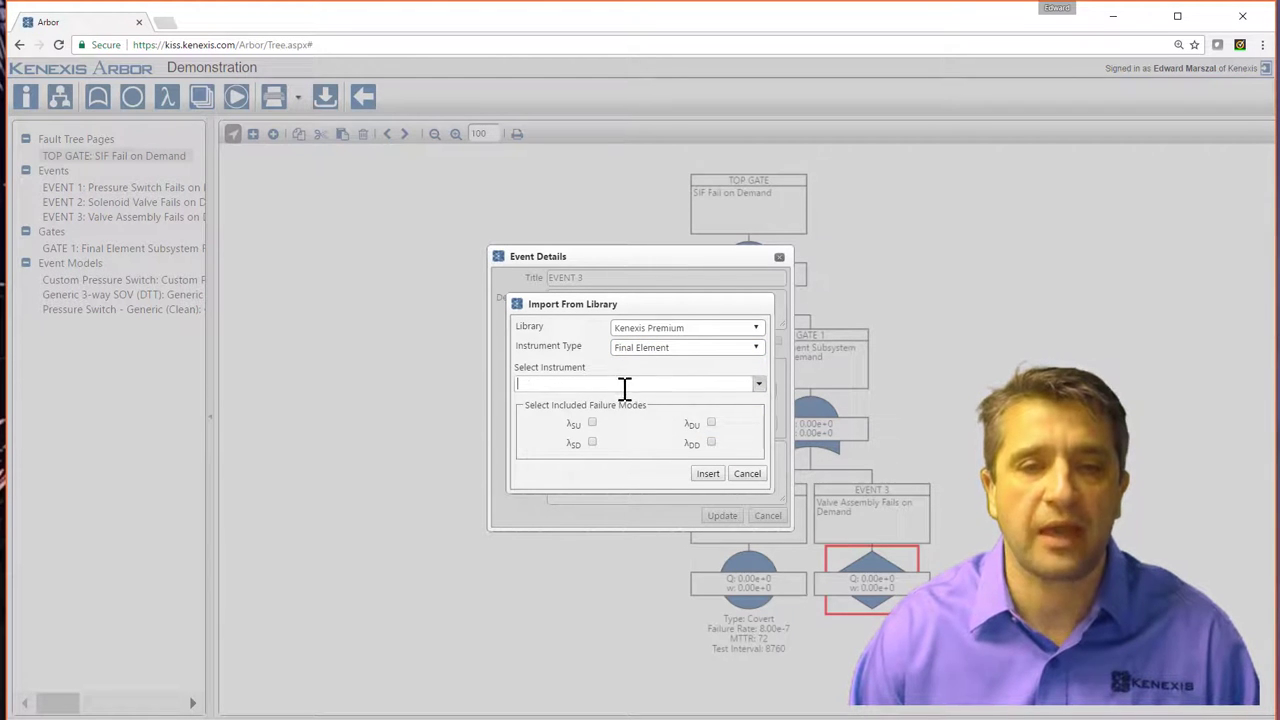
Search the final element instruments for "generic" and choose Air Actuated Ball Valve Generic for Event 3.
click(624, 385)
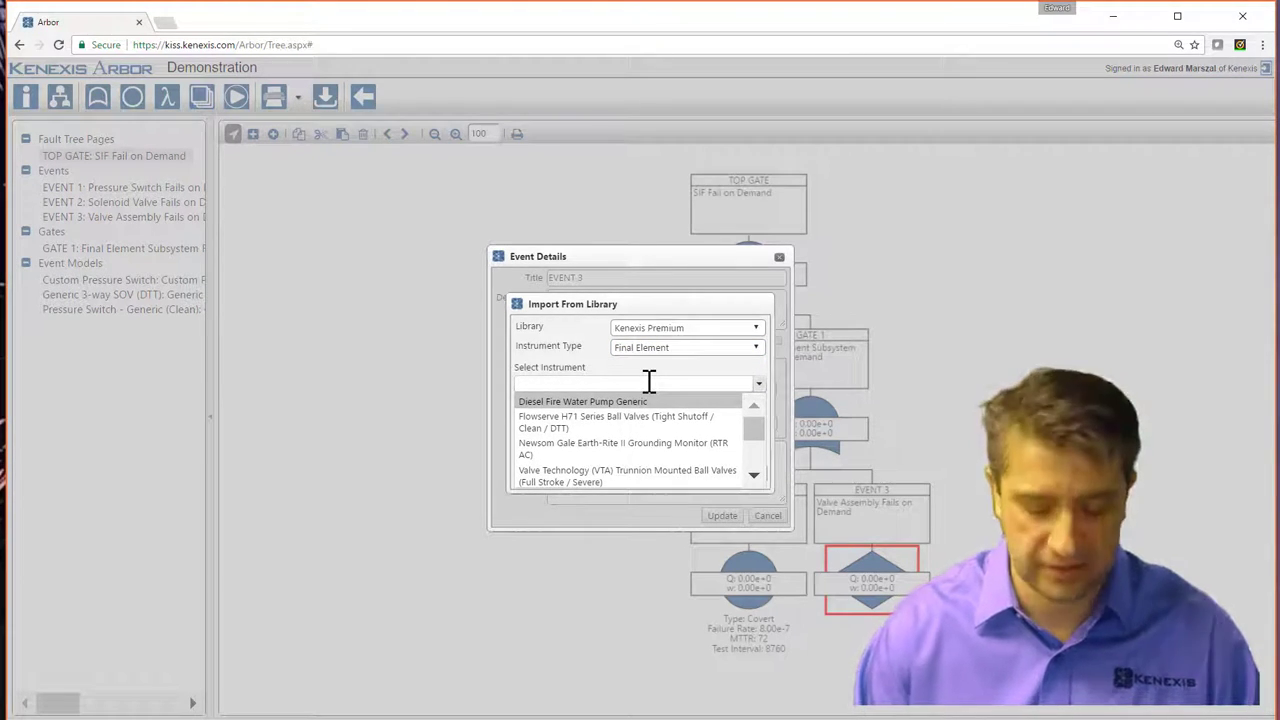
text(gene)
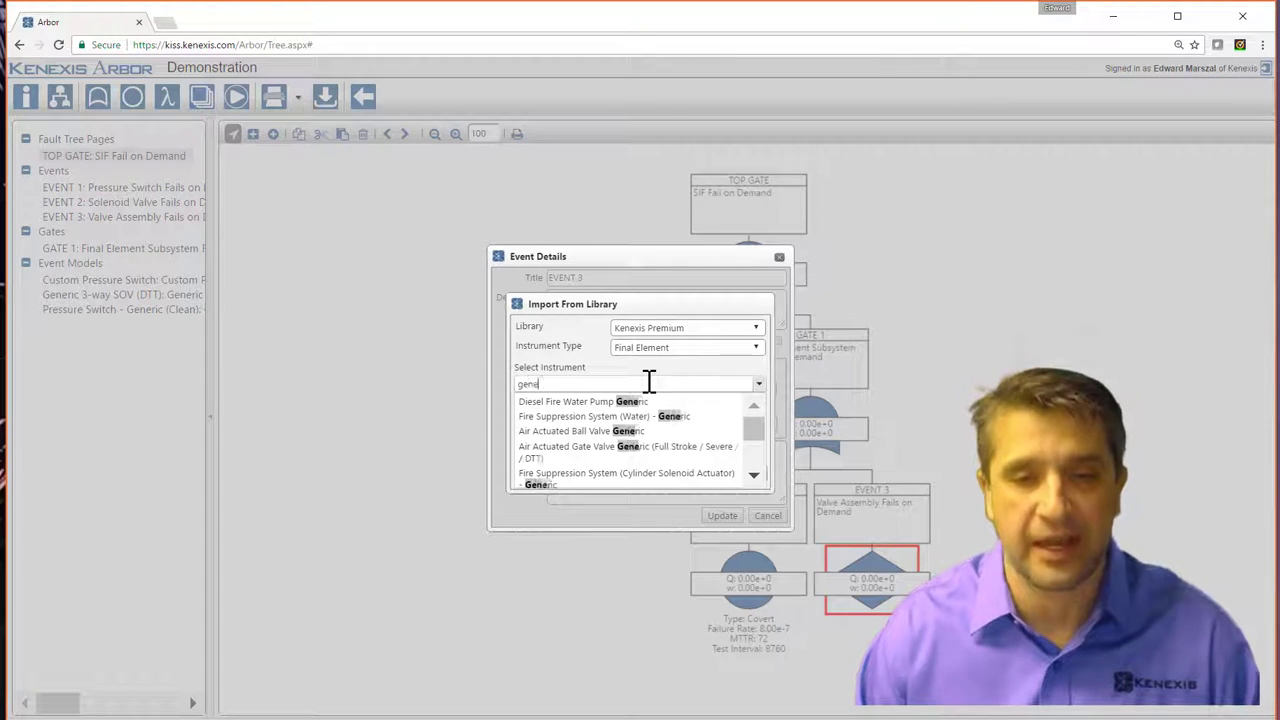
text(ric a)
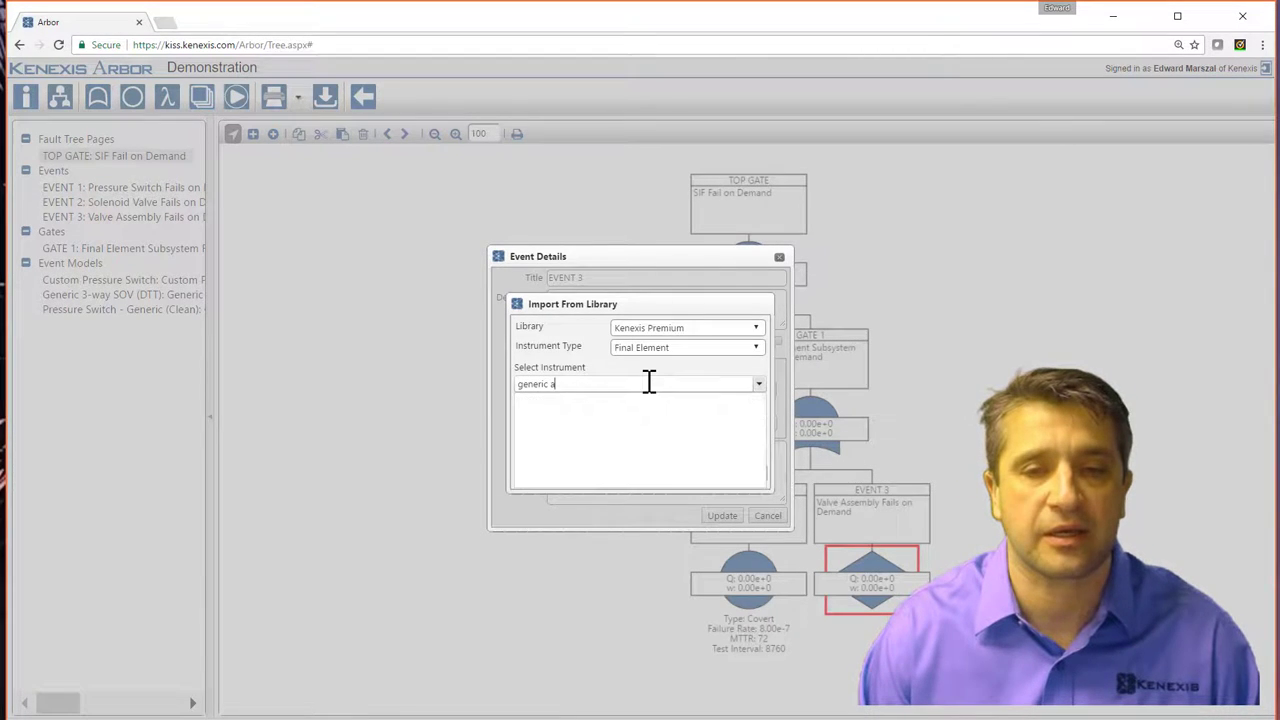
key(BackSpace)
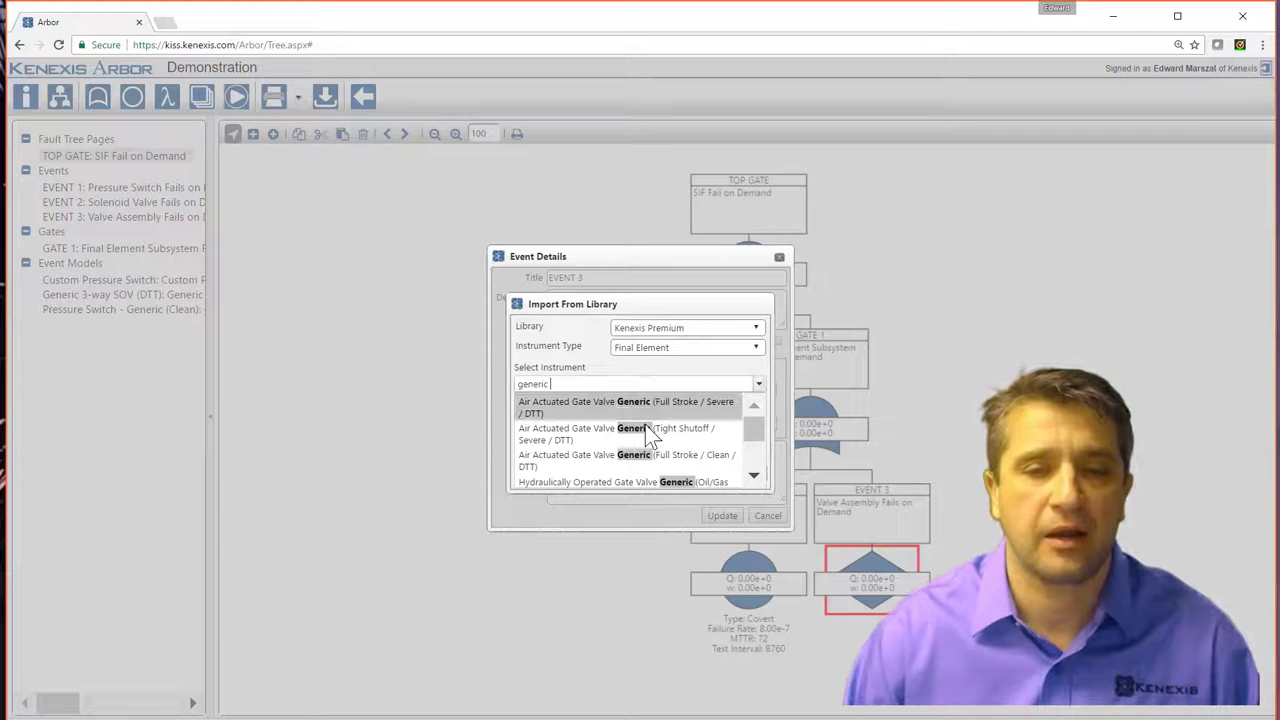
scroll(641, 479, down, 3)
scroll(640, 478, up, 2)
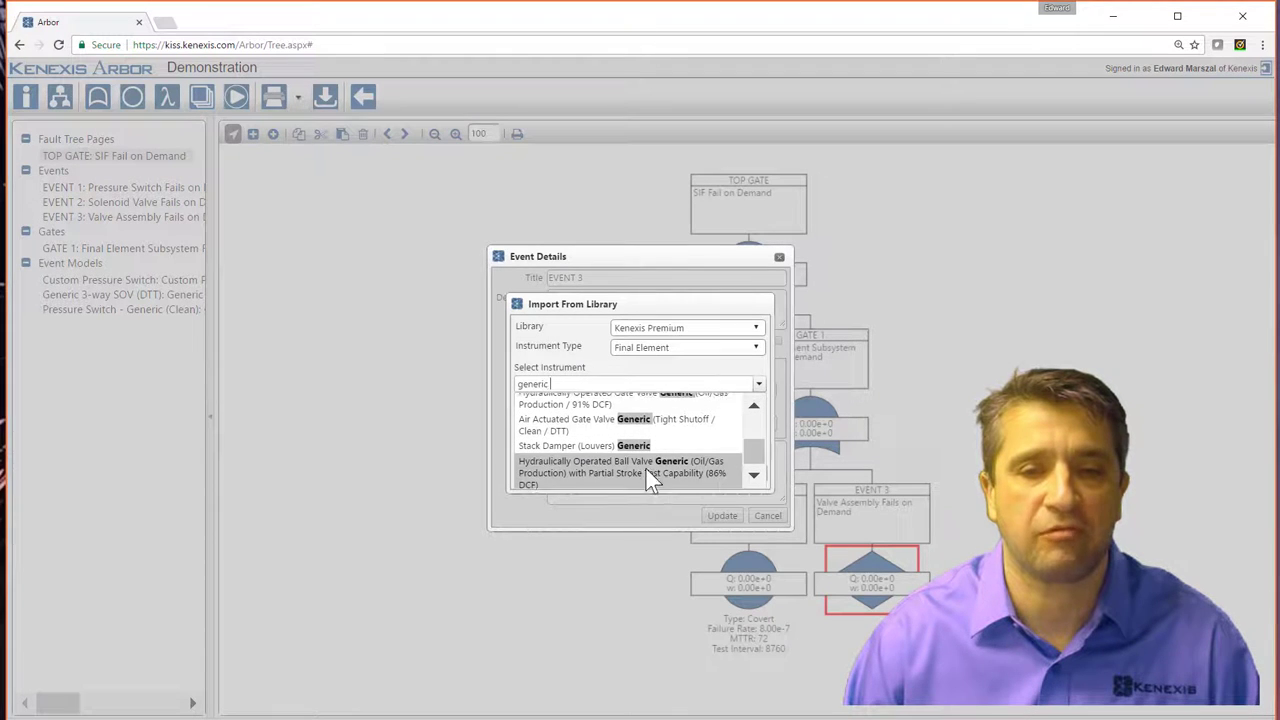
scroll(650, 464, down, 2)
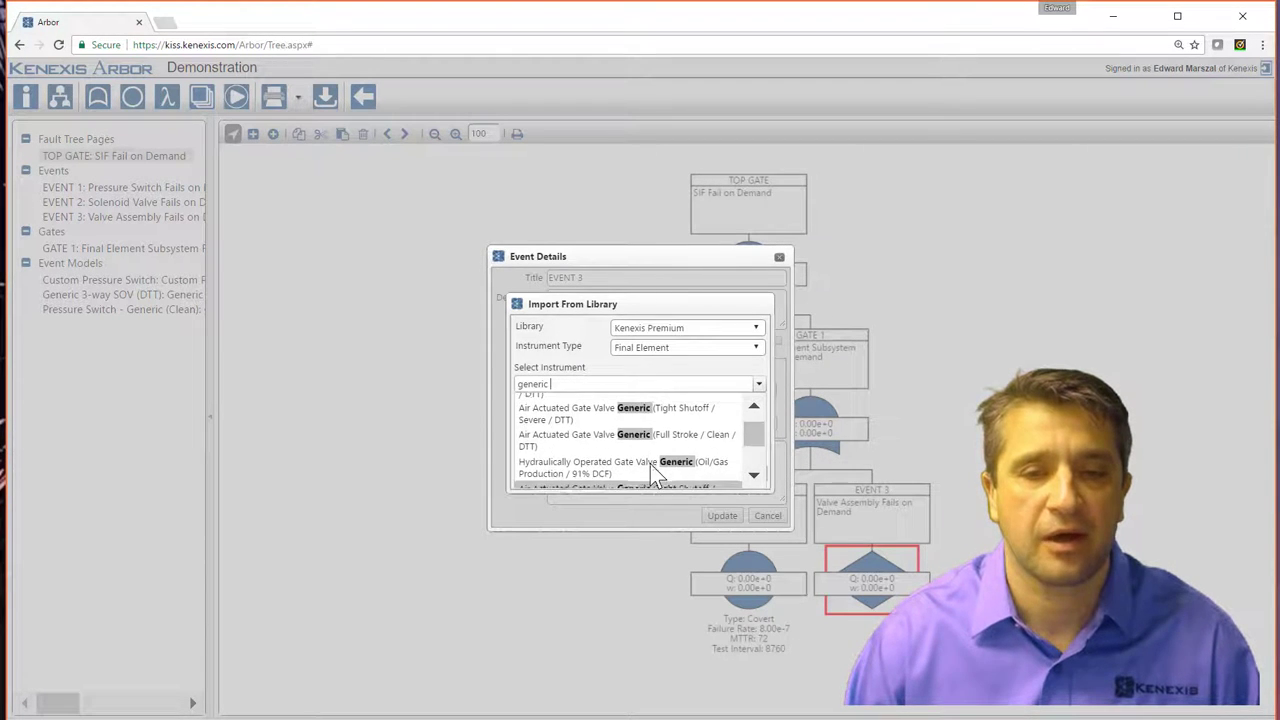
drag(760, 460, 769, 420)
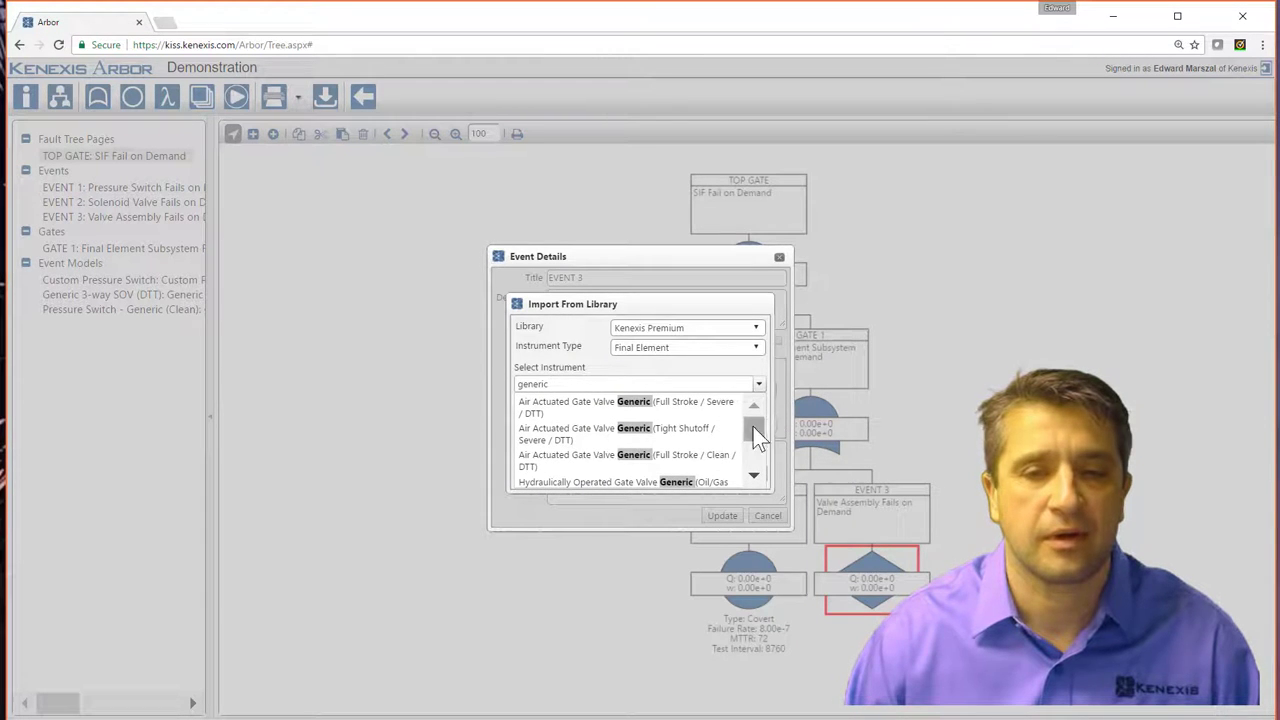
mouse_move(765, 440)
mouse_down()
mouse_move(751, 466)
mouse_move(761, 423)
mouse_up()
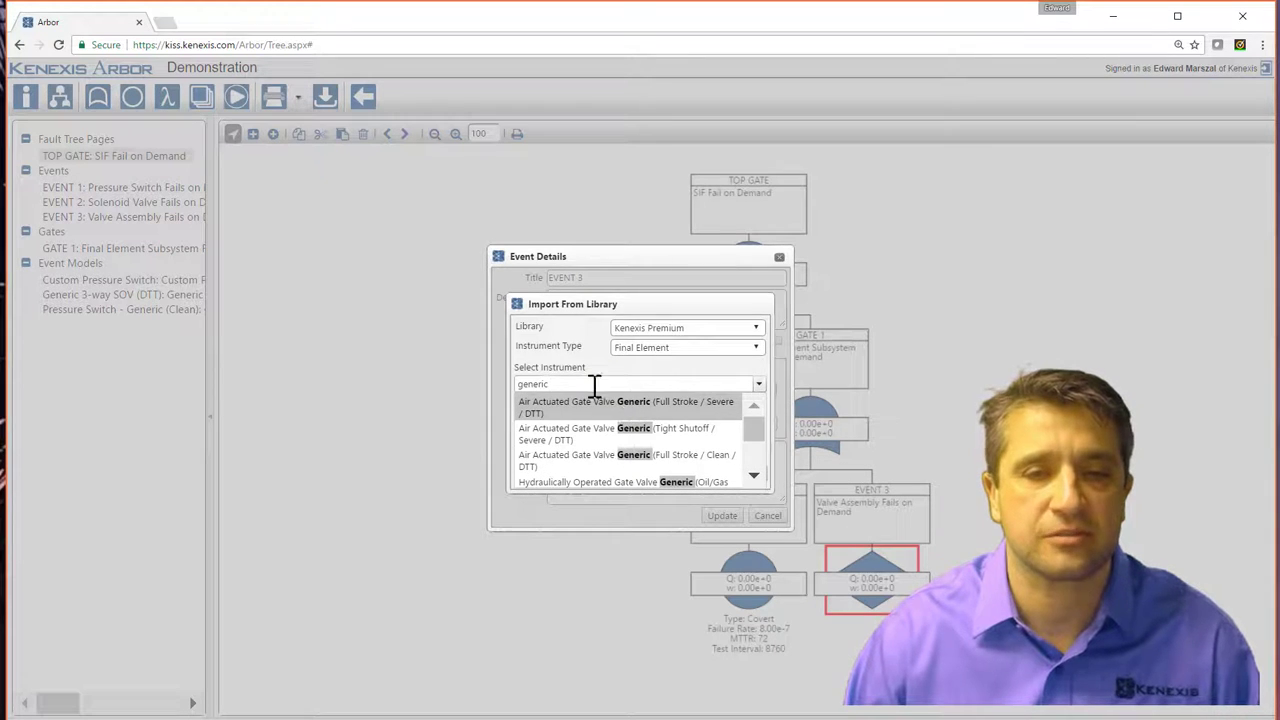
key(BackSpace)
key(BackSpace)
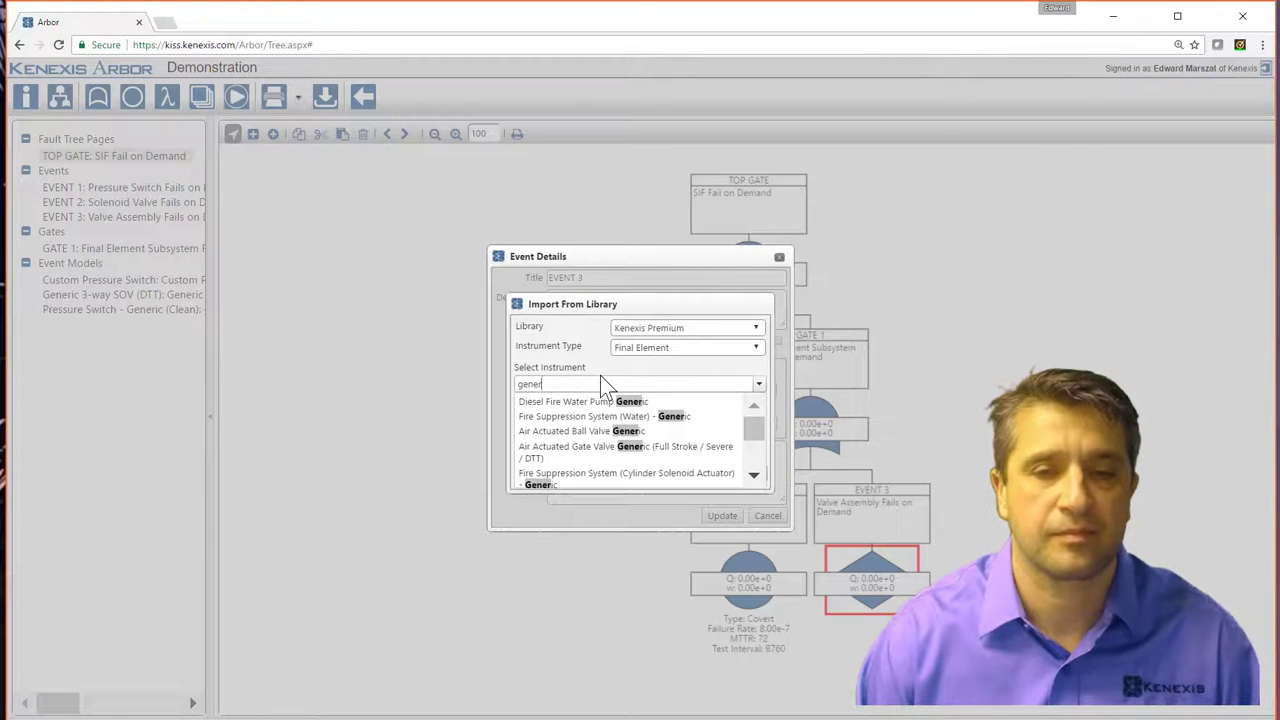
text(ic)
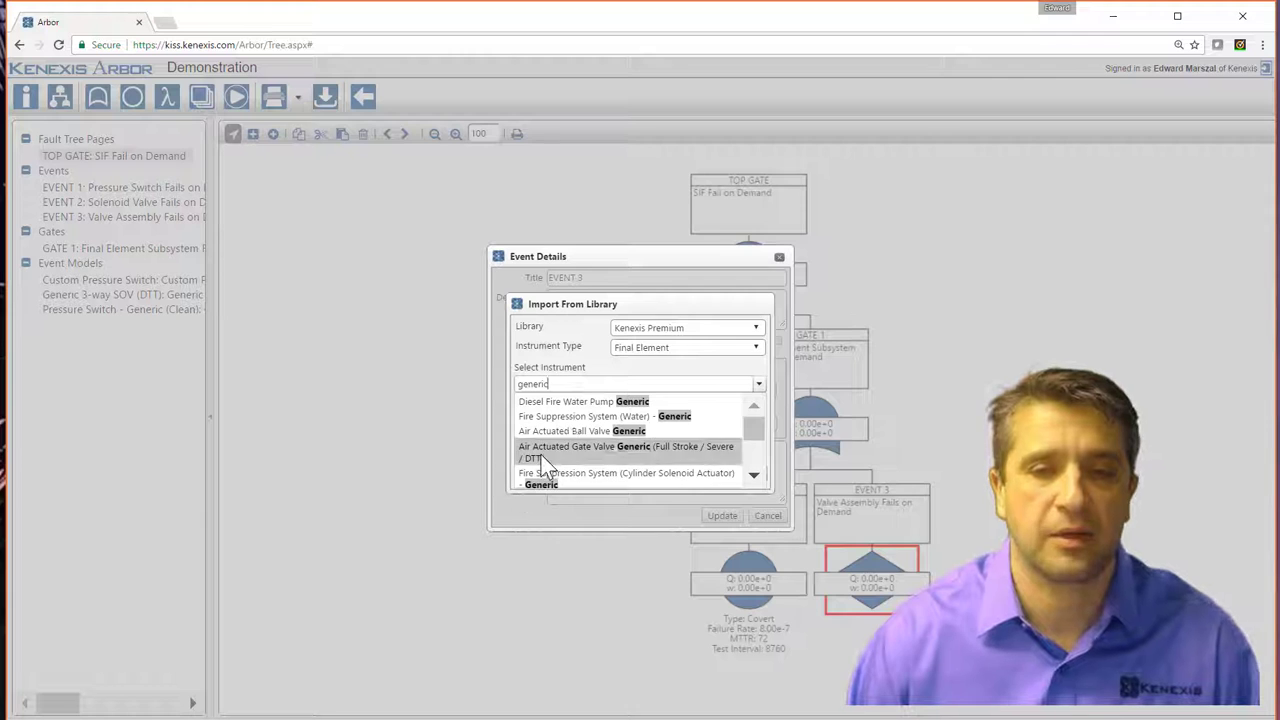
click(556, 431)
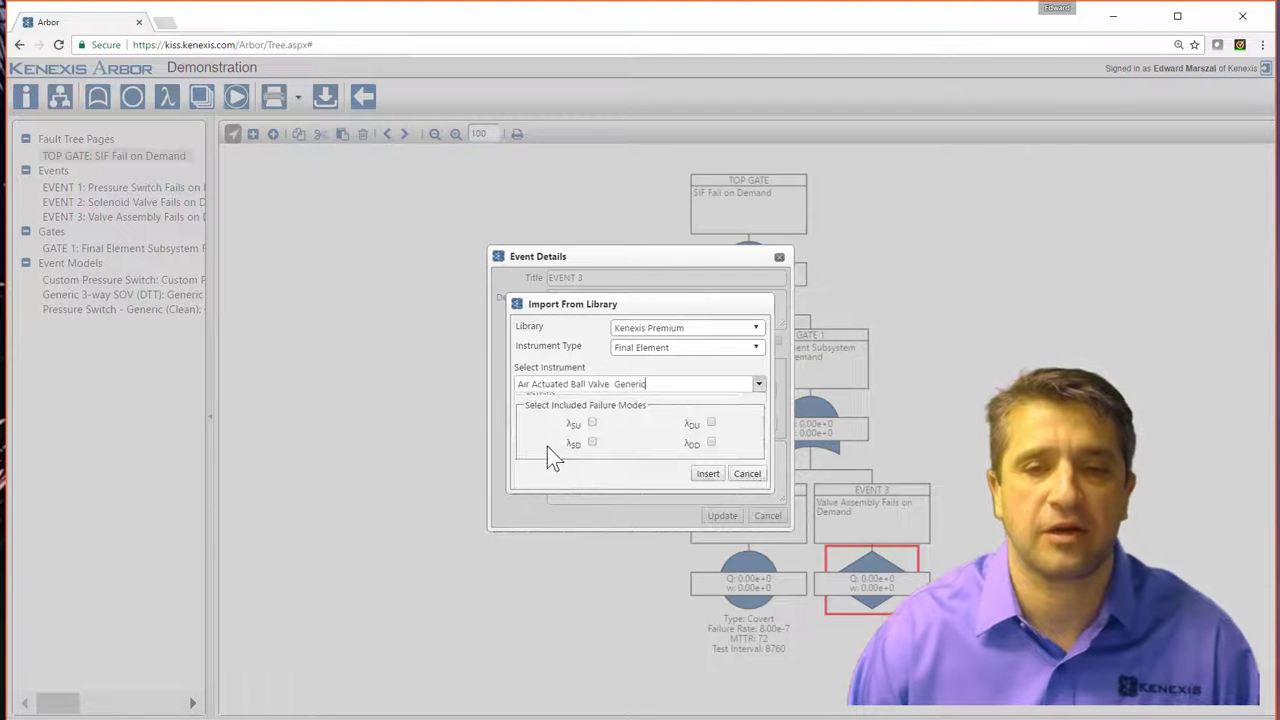
Import the ball valve model into Event 3 with the λDU and λDD failure modes included.
click(707, 473)
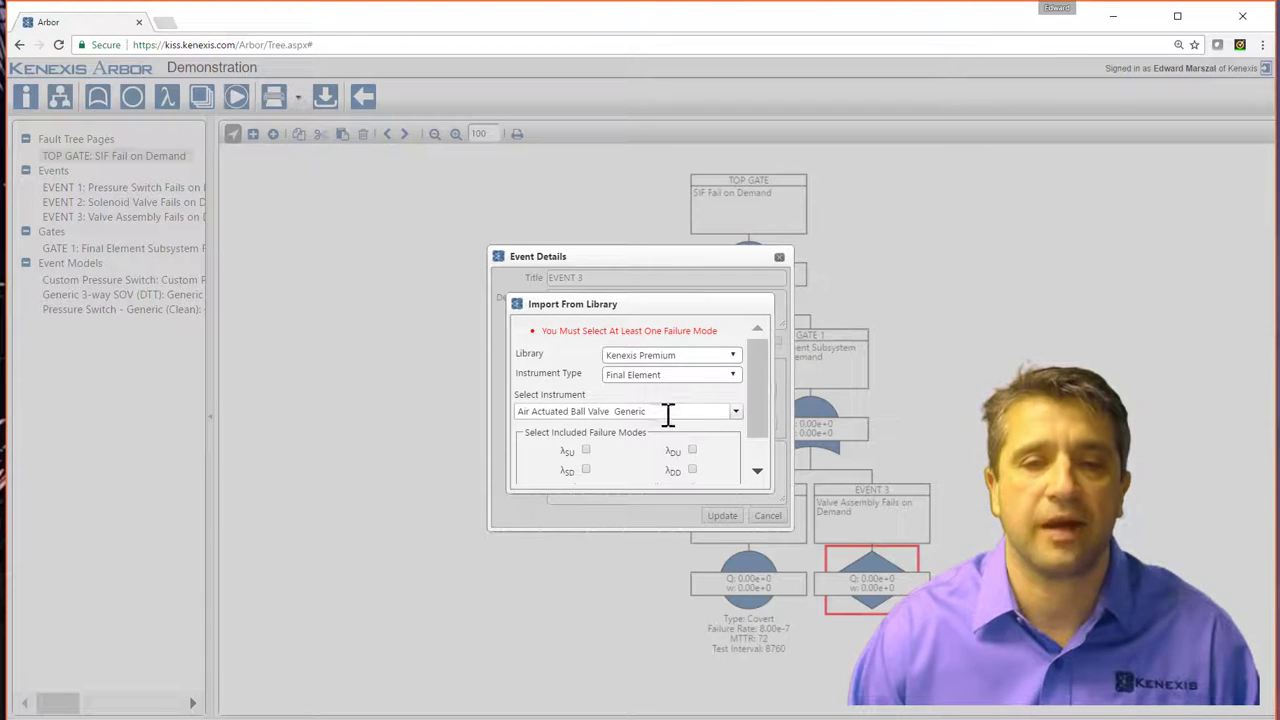
click(692, 450)
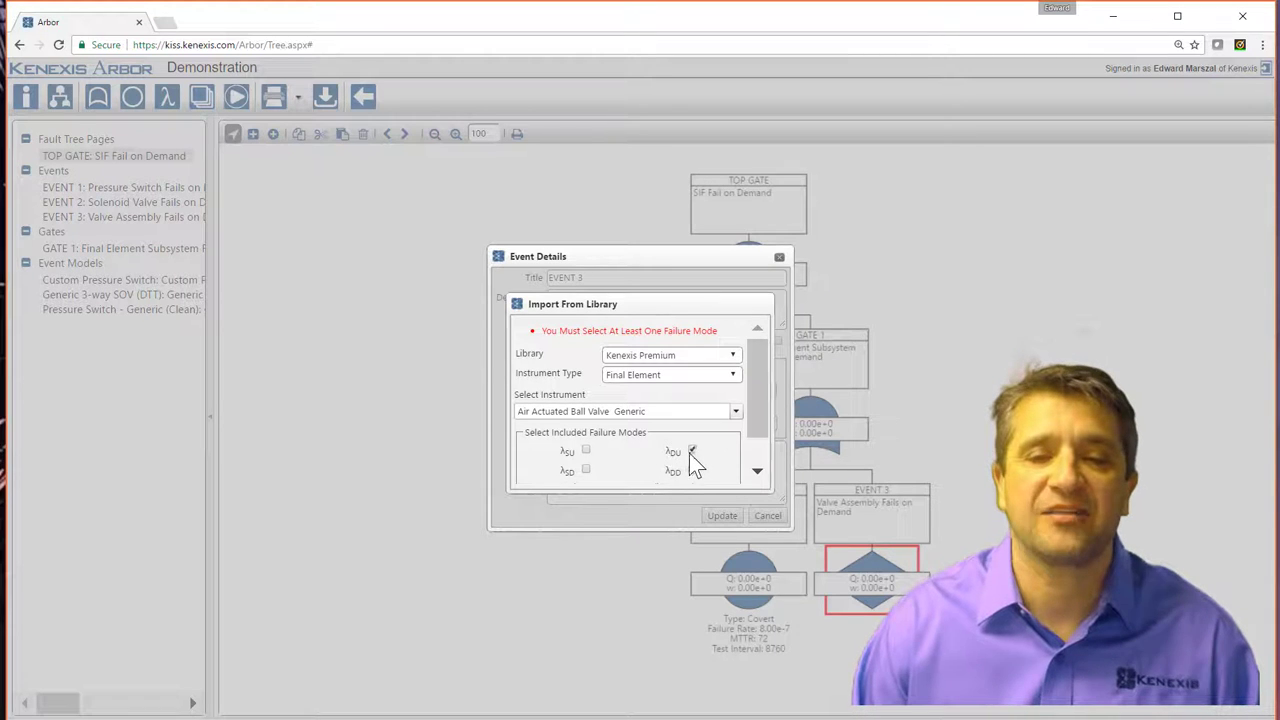
click(692, 469)
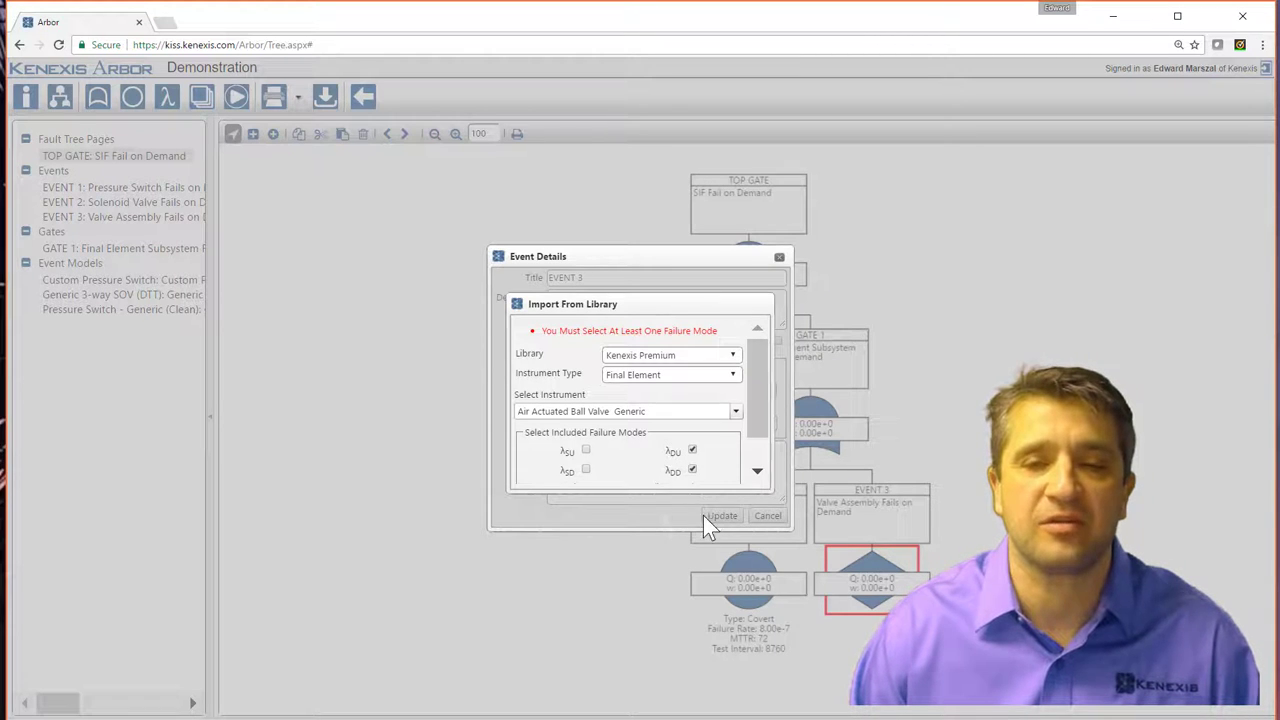
scroll(757, 455, down, 3)
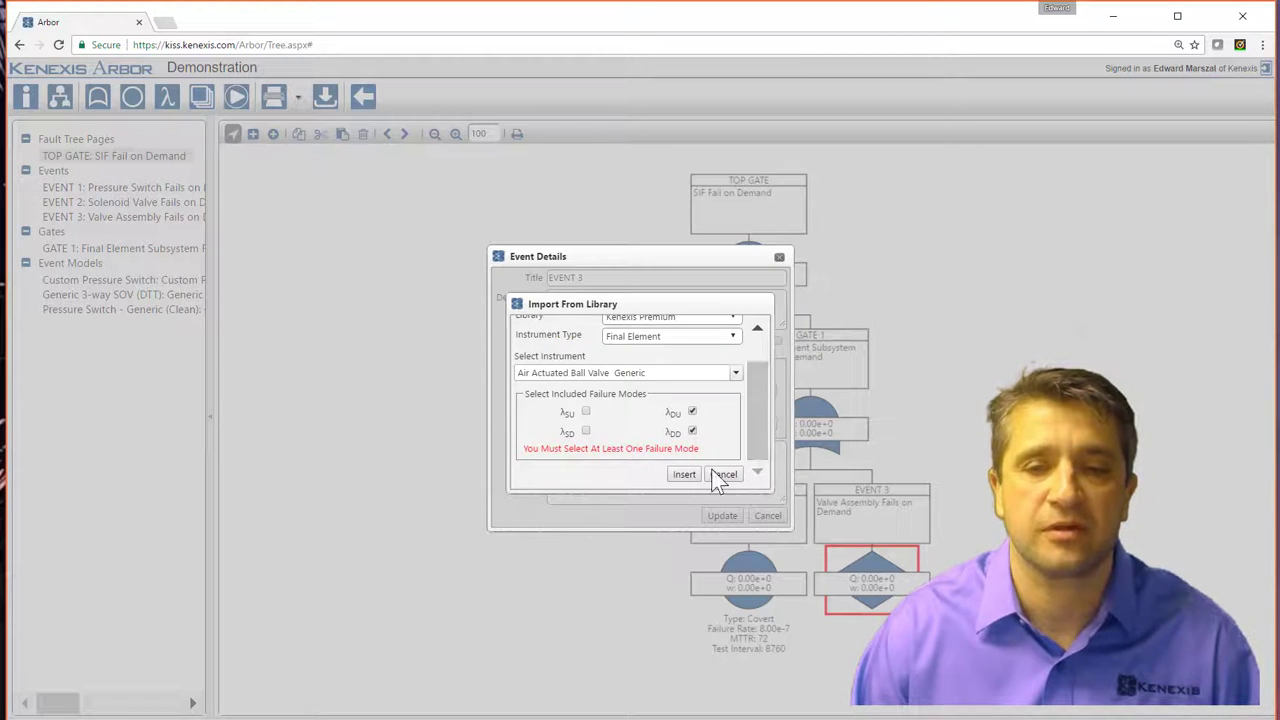
click(688, 476)
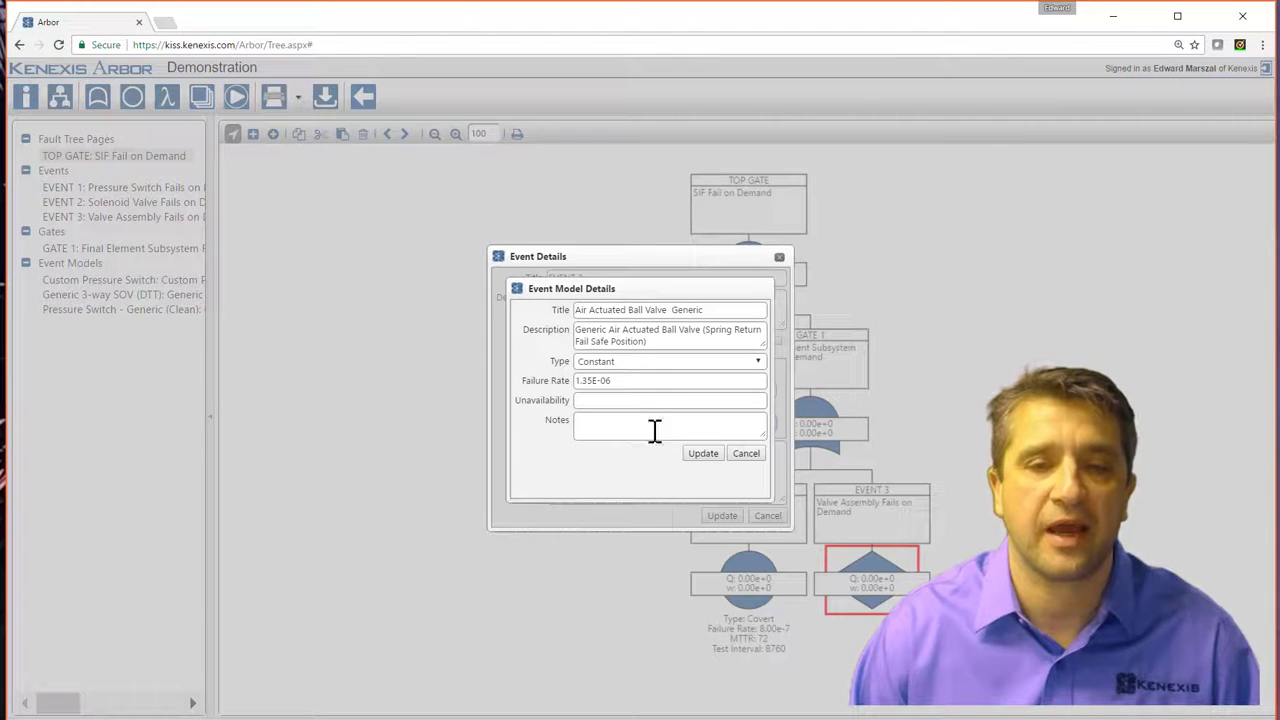
Make the ball valve model Covert with MTTR 72 and test interval 8760, then save the model and Event 3.
click(685, 363)
click(634, 400)
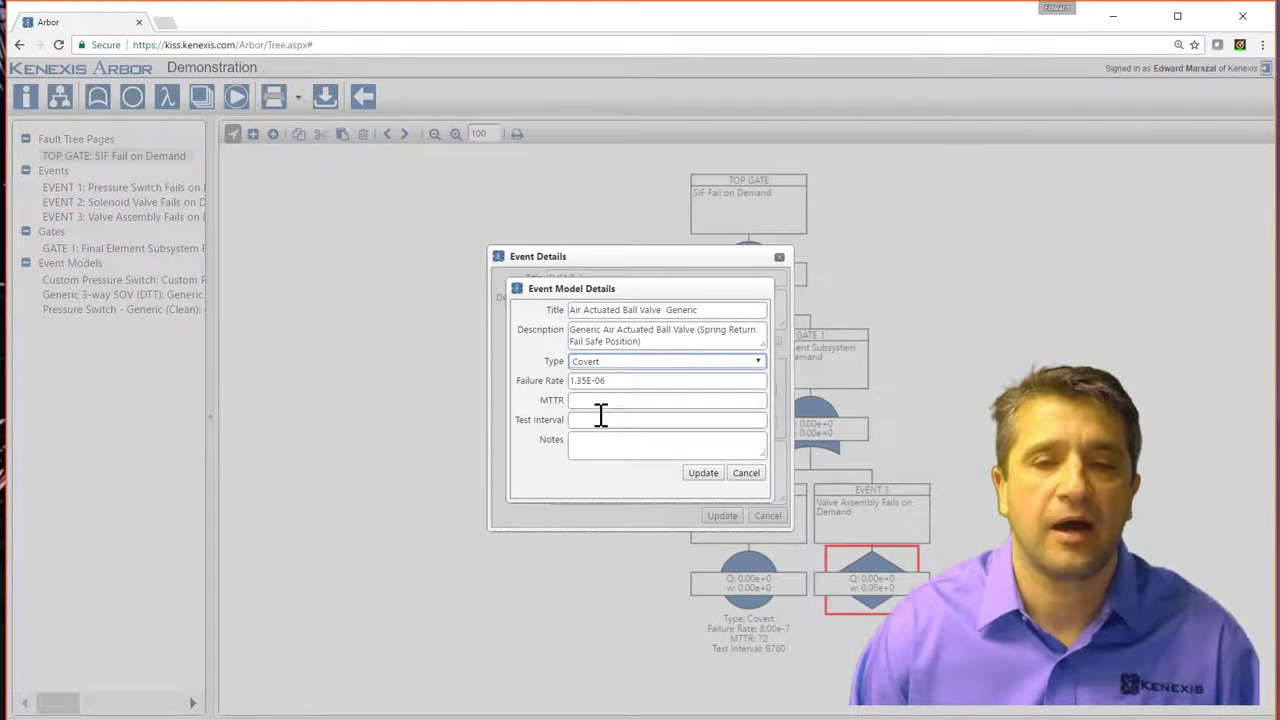
click(603, 400)
text(72)
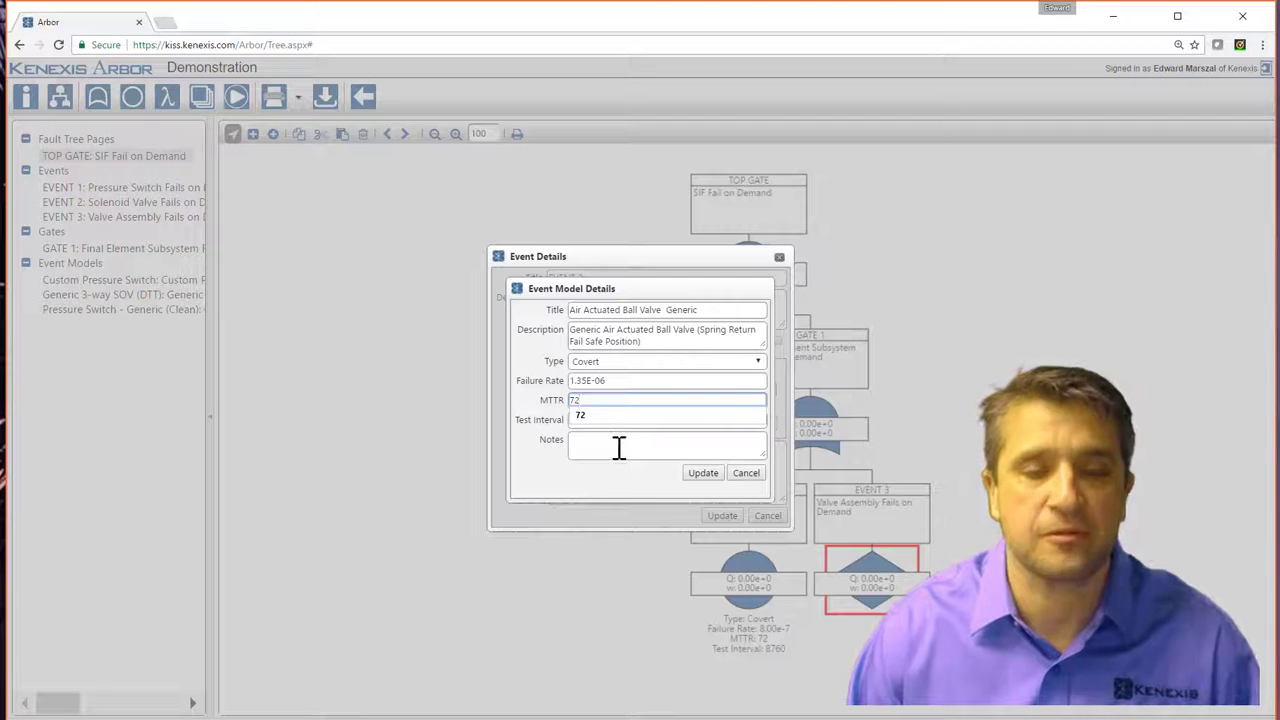
click(623, 420)
text(8760)
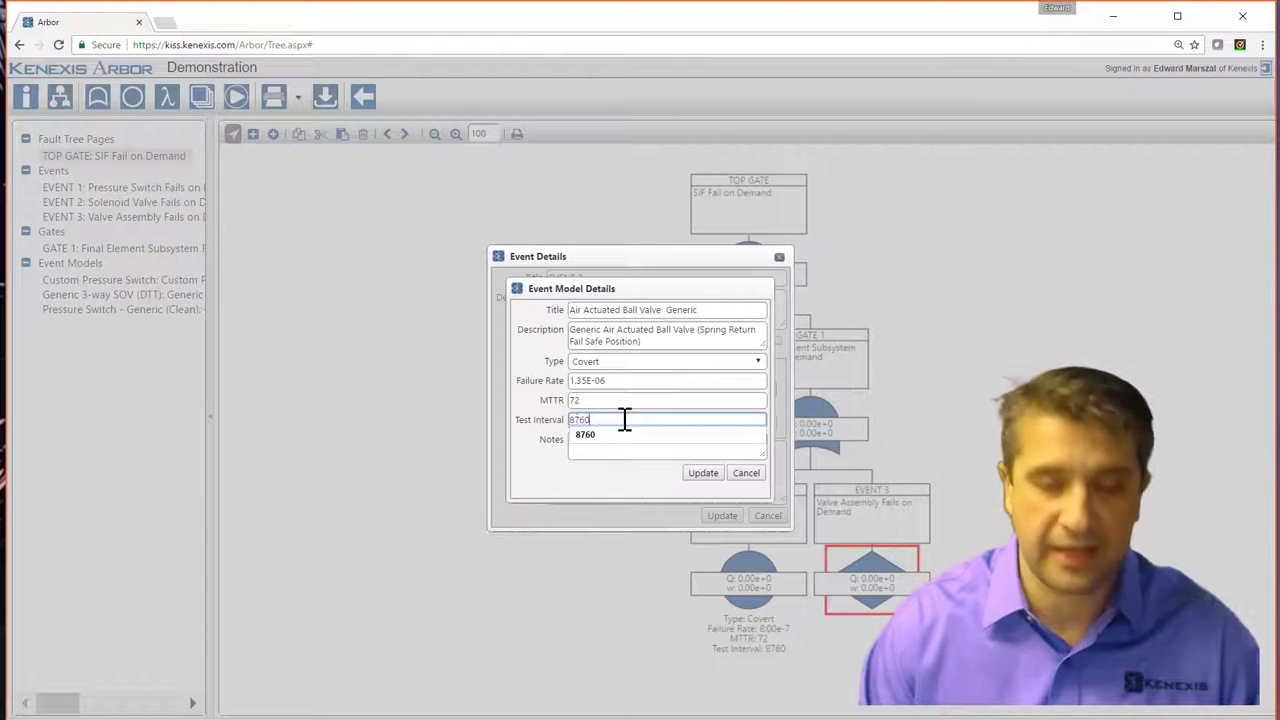
click(620, 450)
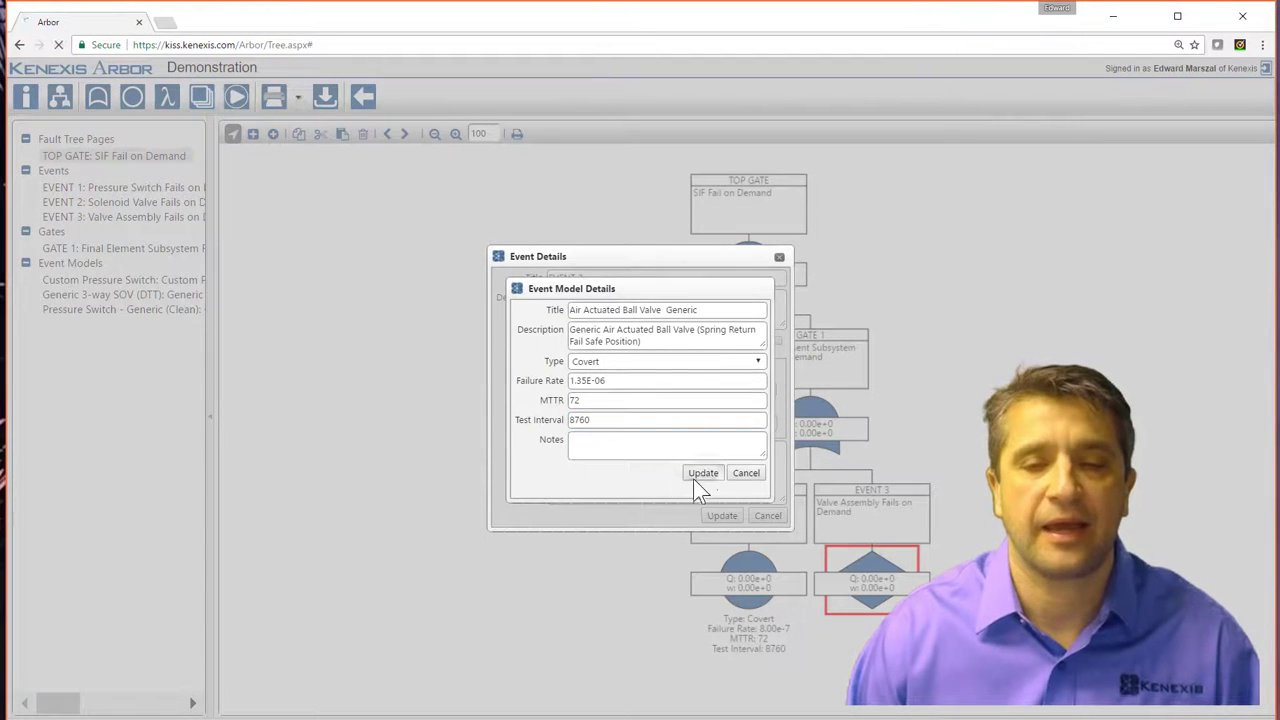
click(697, 475)
click(719, 517)
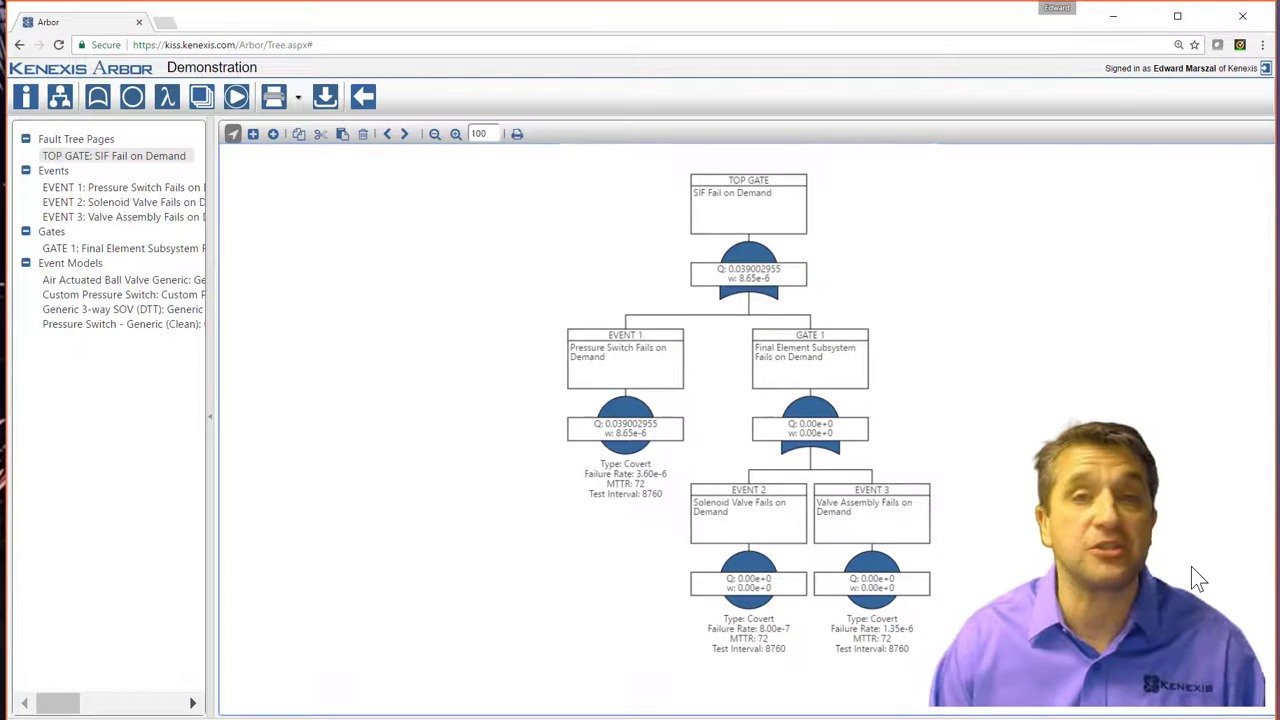
Calculate the results for the whole fault tree.
click(237, 100)
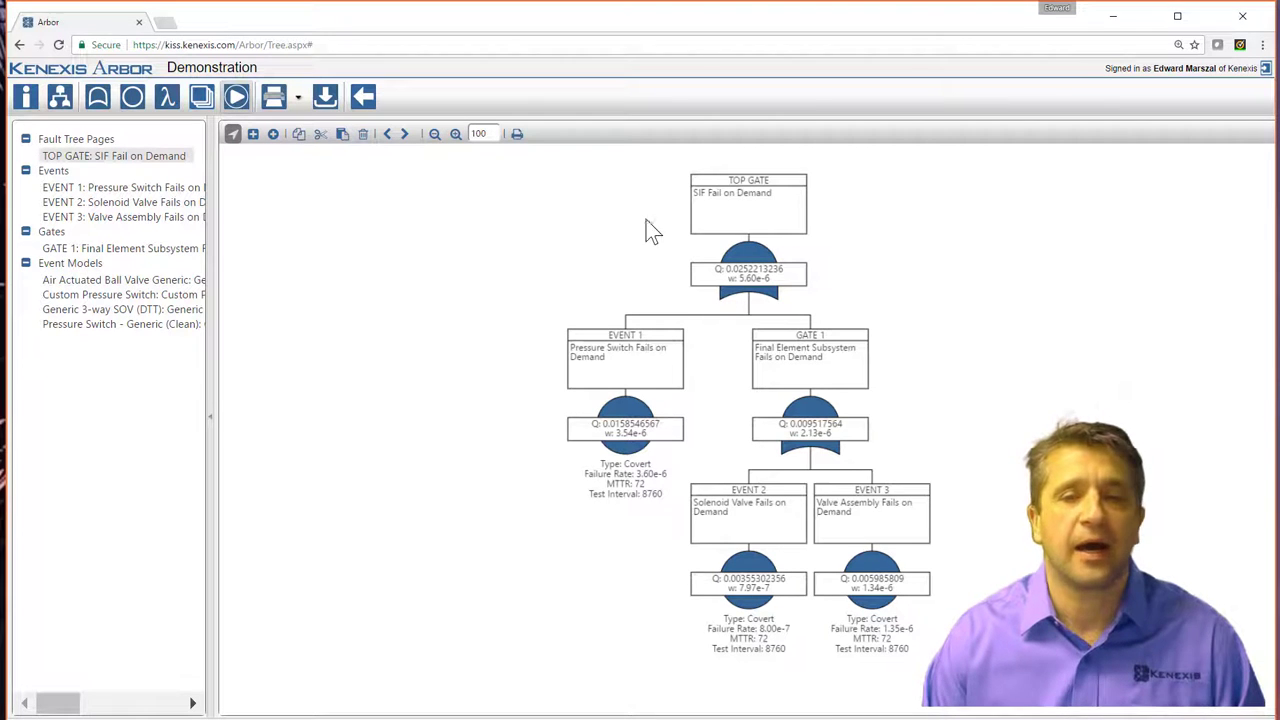
click(455, 133)
click(435, 134)
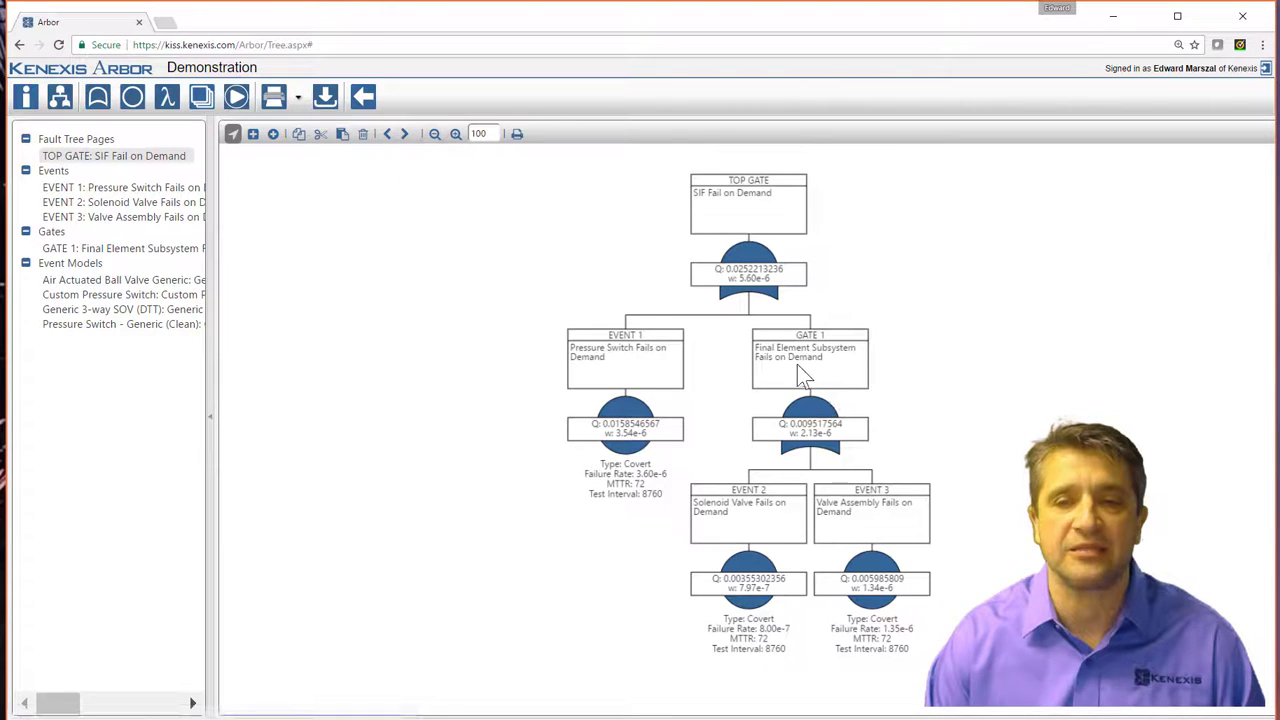
Swap Gate 1 with Event 1 and Event 2 with Event 3 in the tree, restoring the original order each time.
click(806, 412)
click(388, 136)
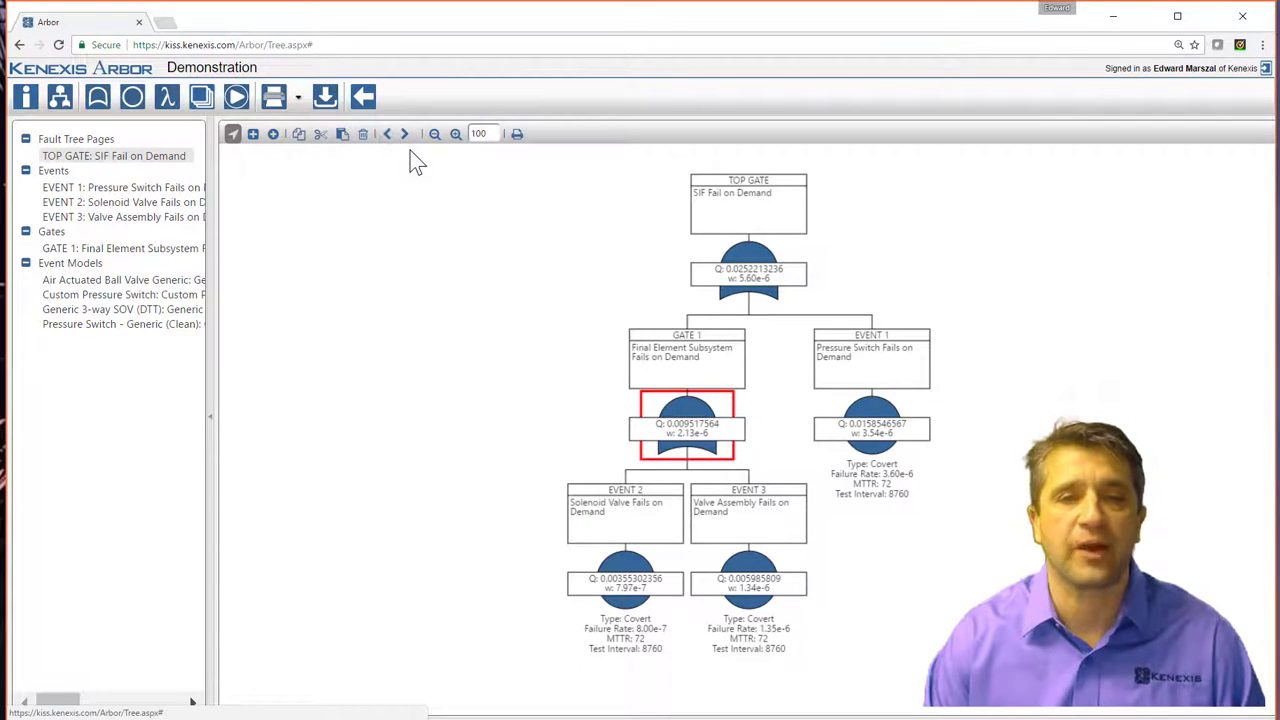
click(405, 140)
click(748, 578)
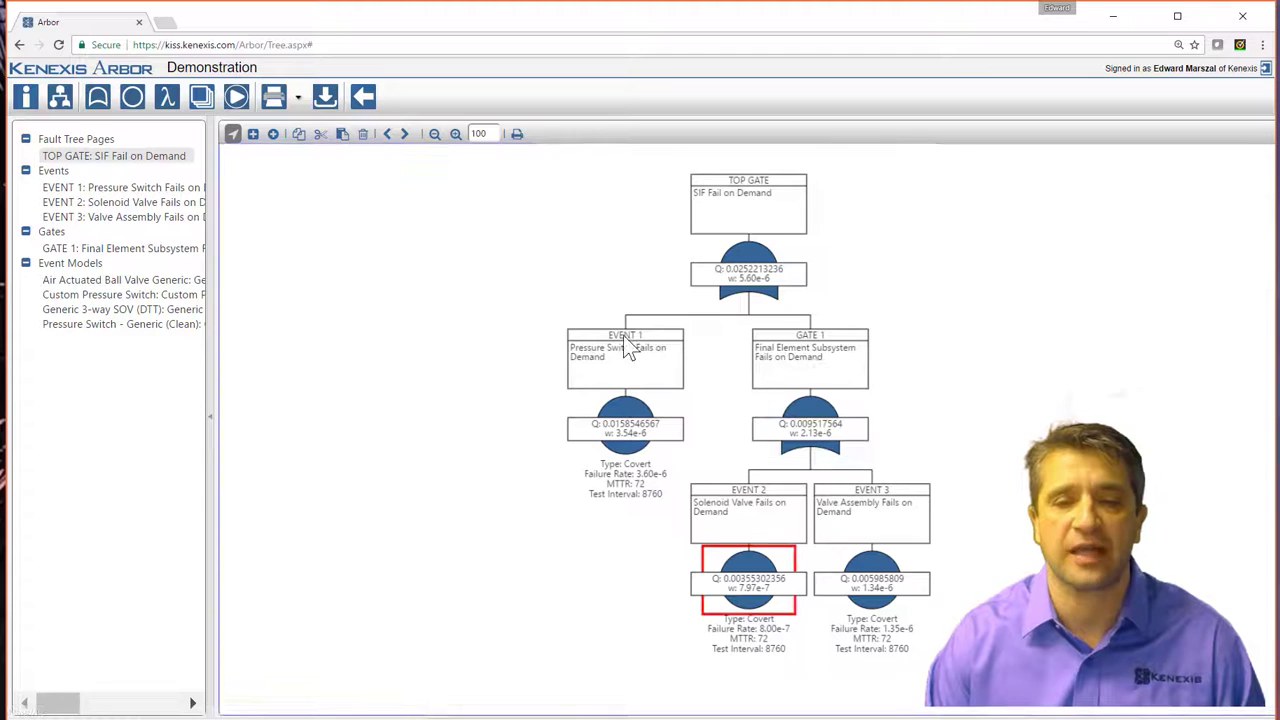
click(405, 135)
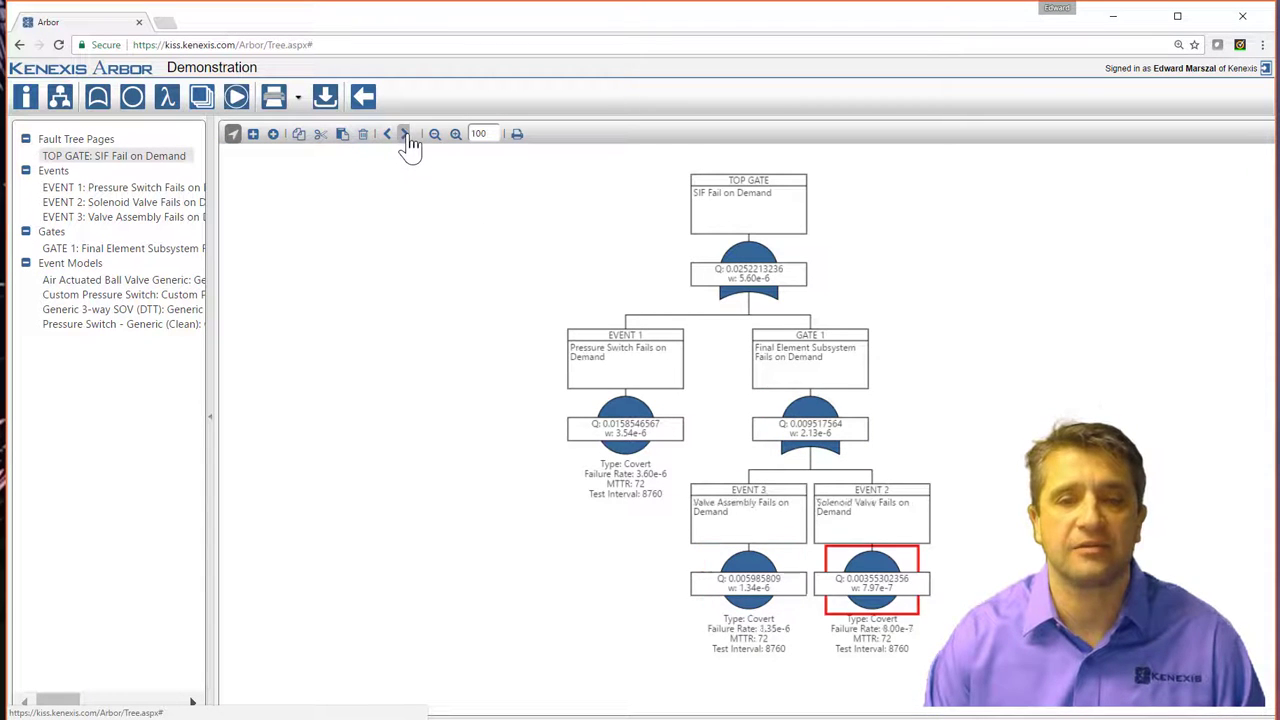
click(389, 136)
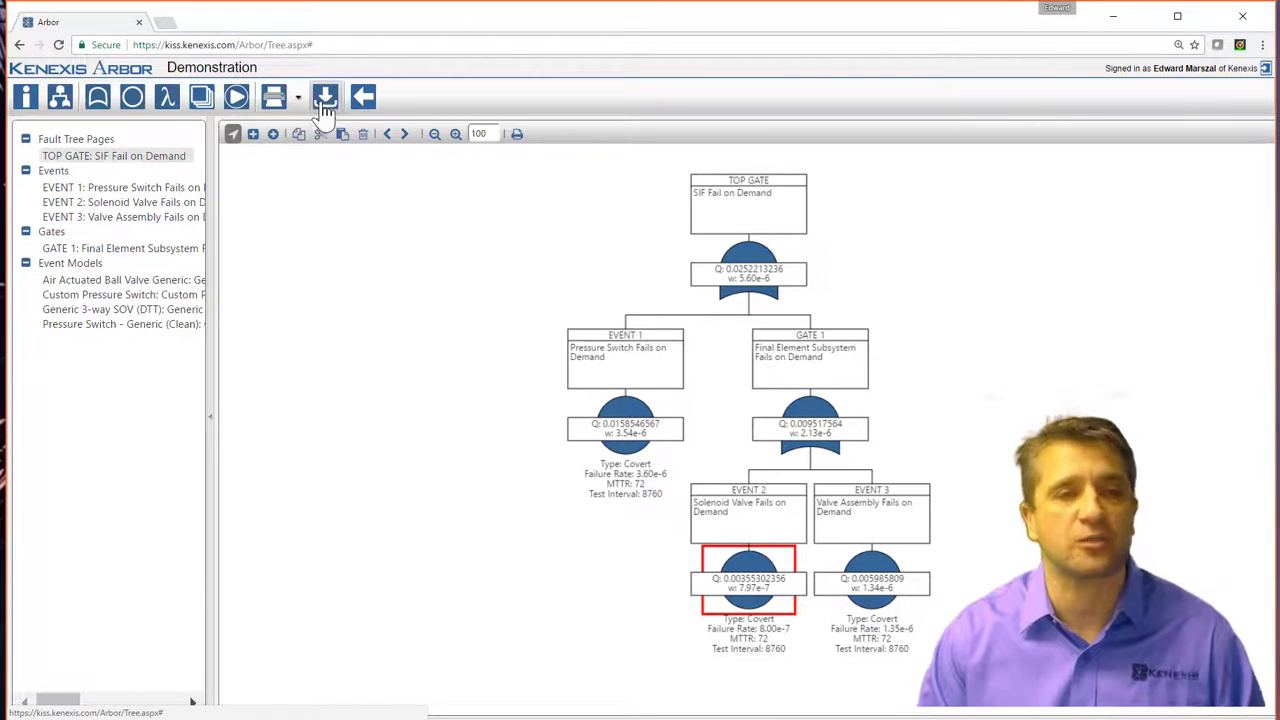
Review the study's gate list and event list with their calculated unavailability and frequency.
click(96, 112)
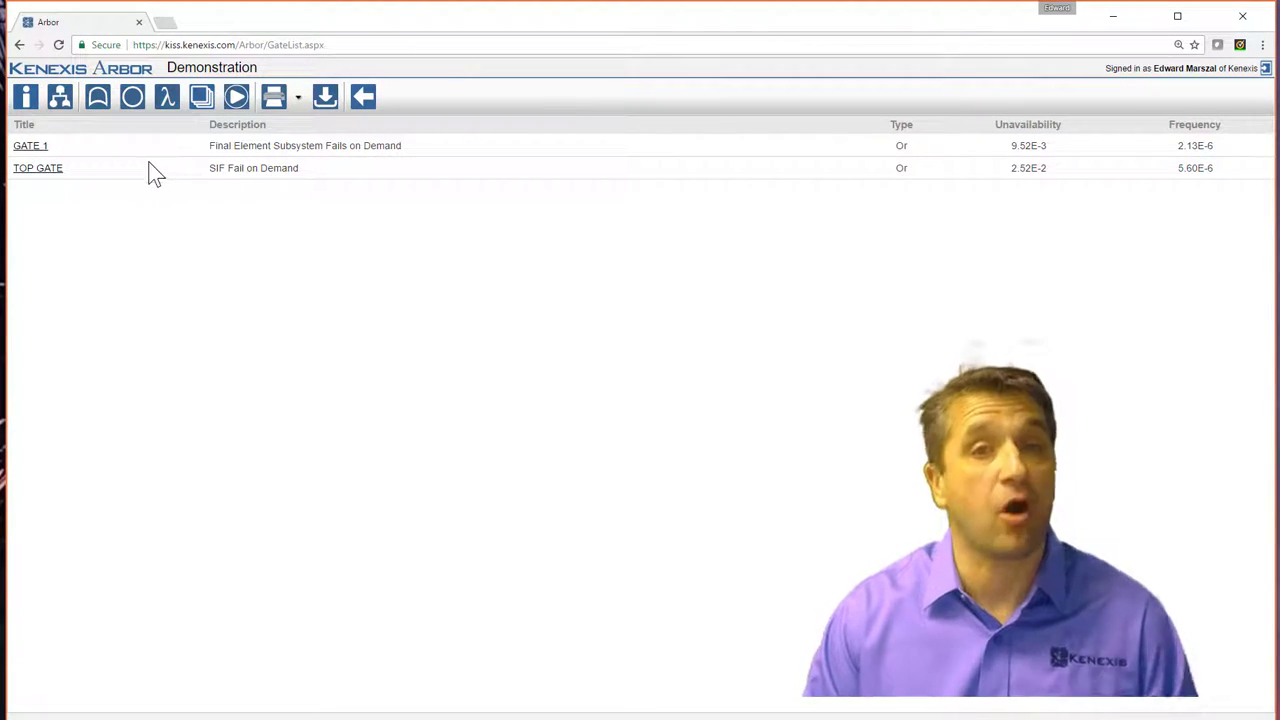
click(132, 104)
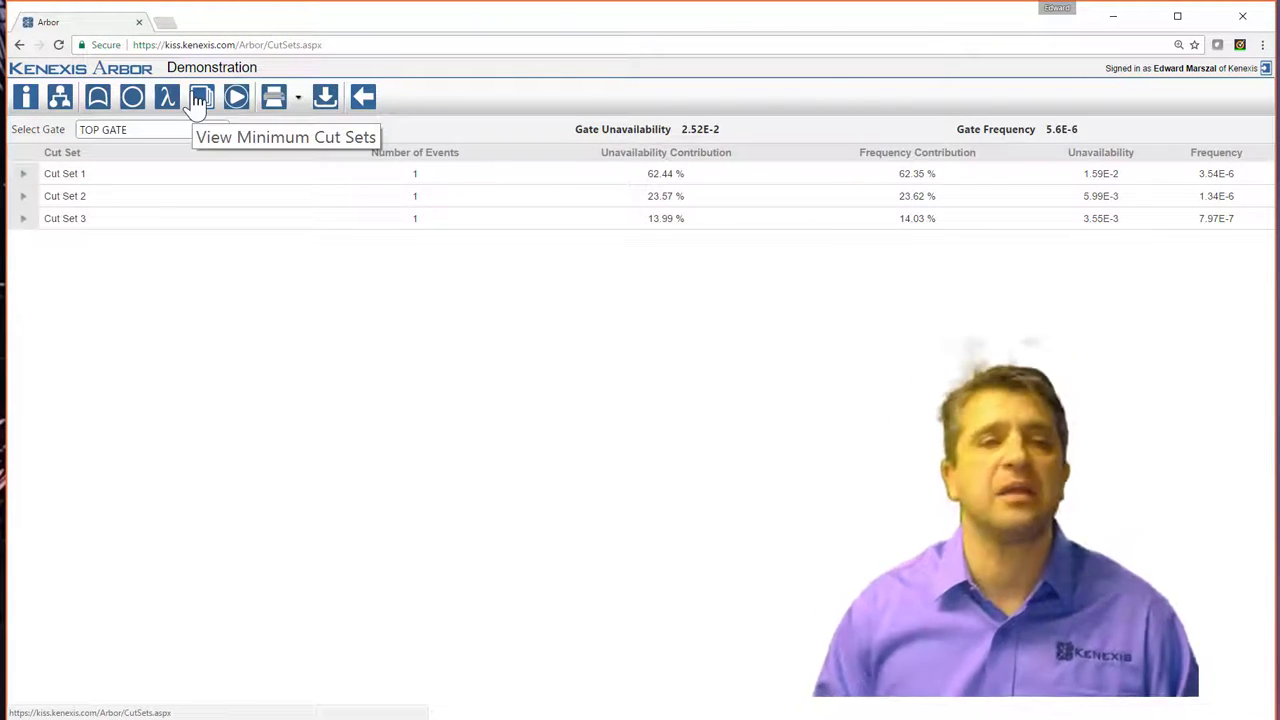
Examine the event behind Cut Set 1 of TOP GATE, then show the minimum cut sets for GATE 1.
click(24, 175)
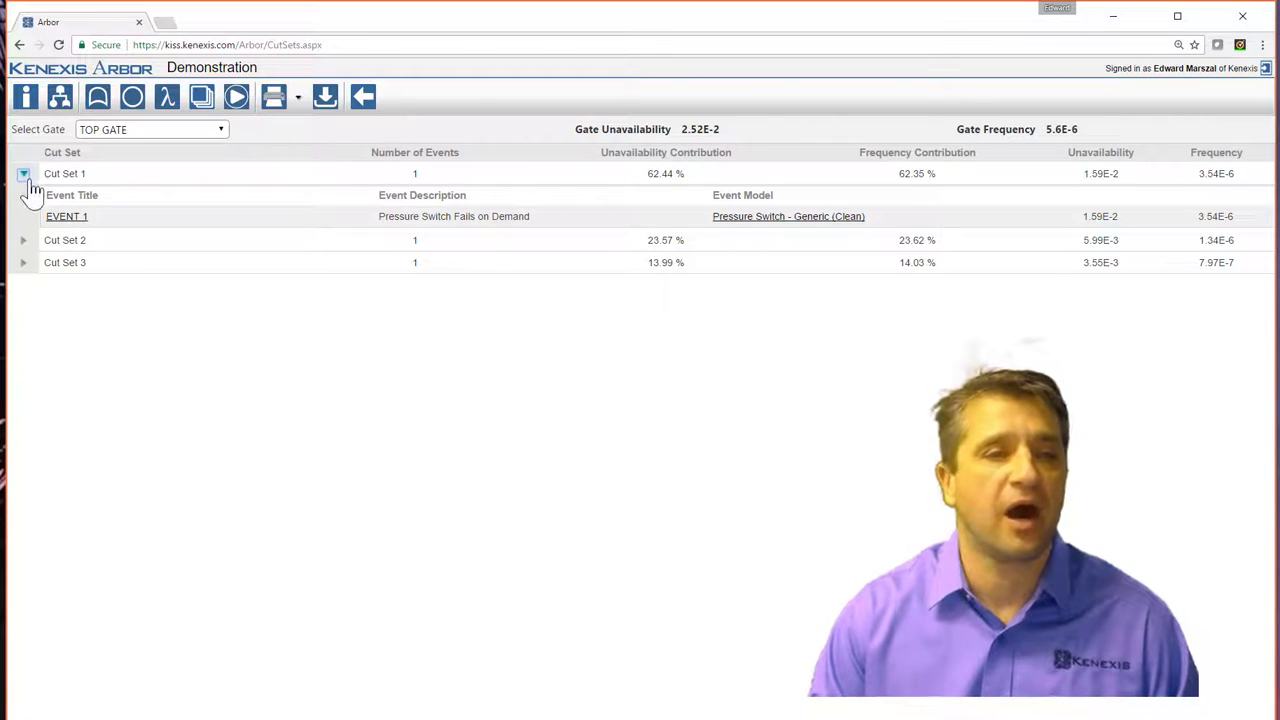
click(24, 175)
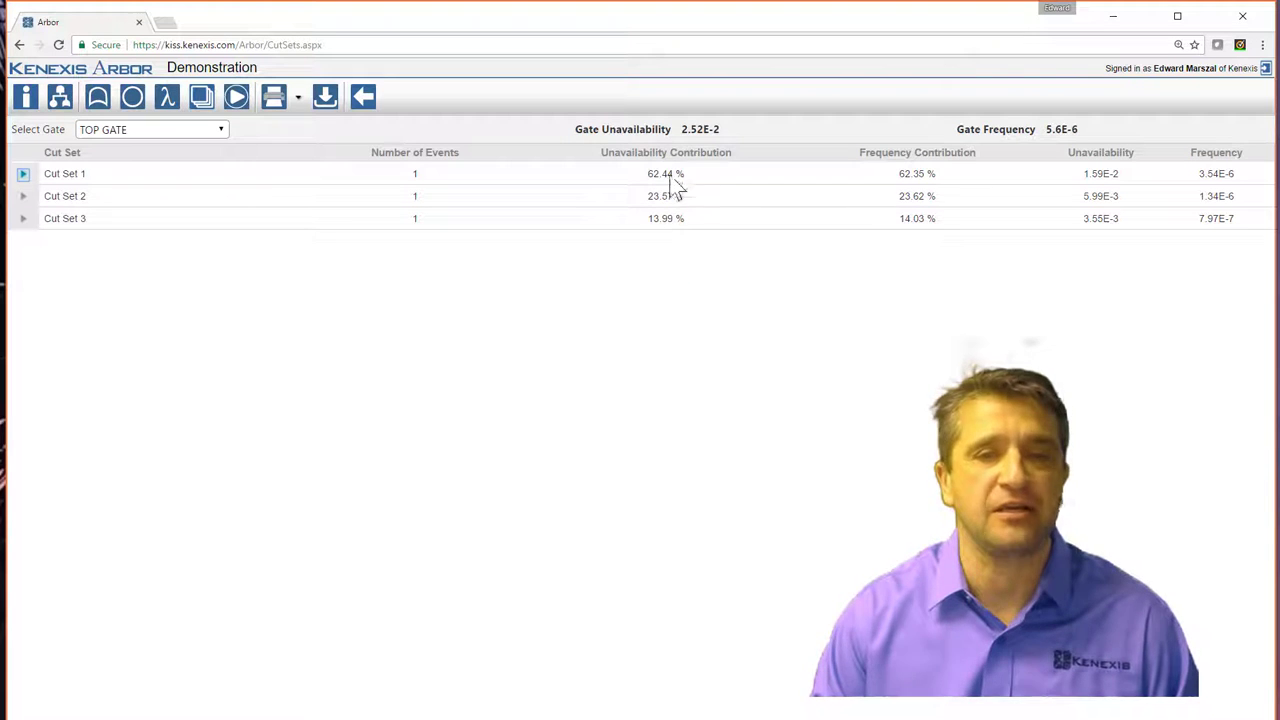
click(23, 175)
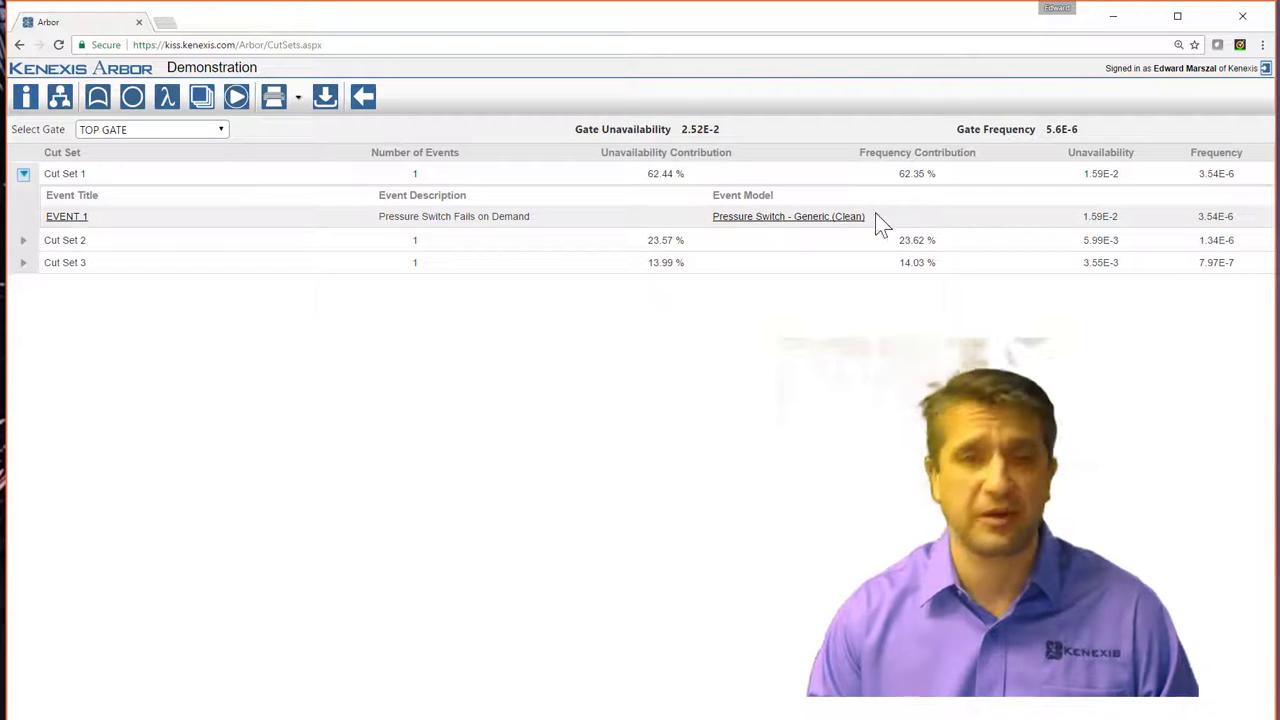
click(23, 175)
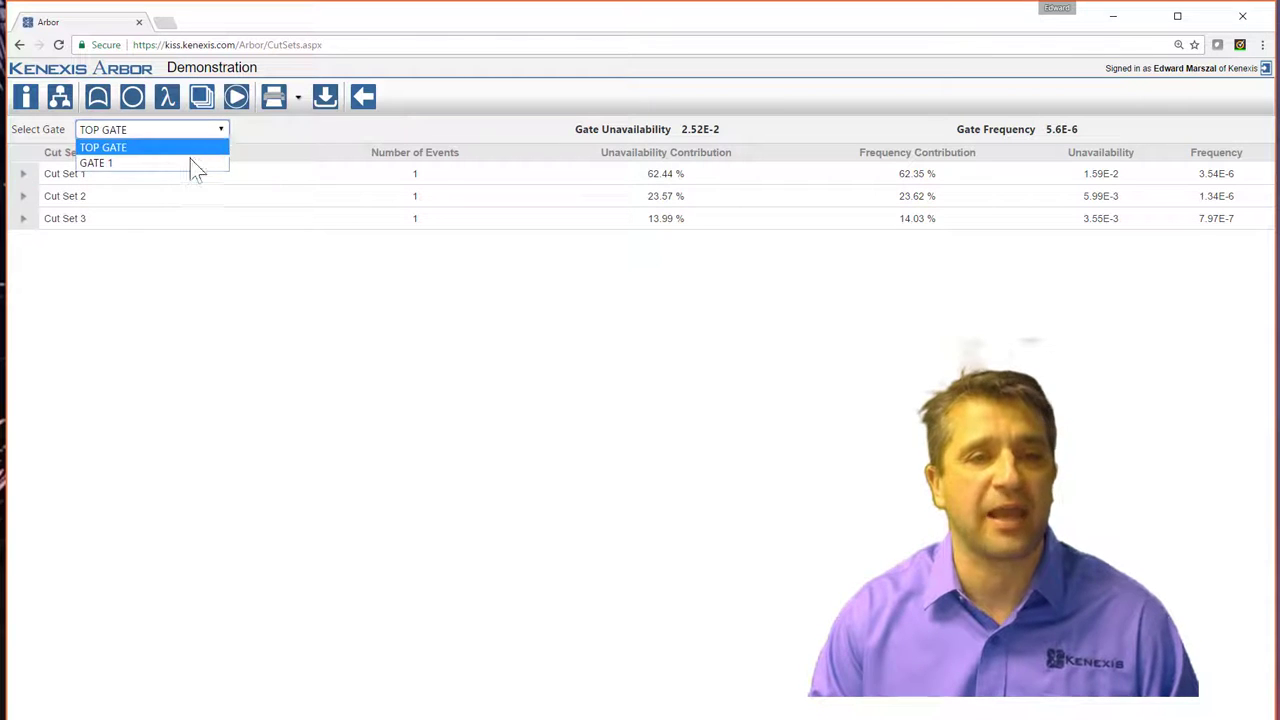
click(189, 163)
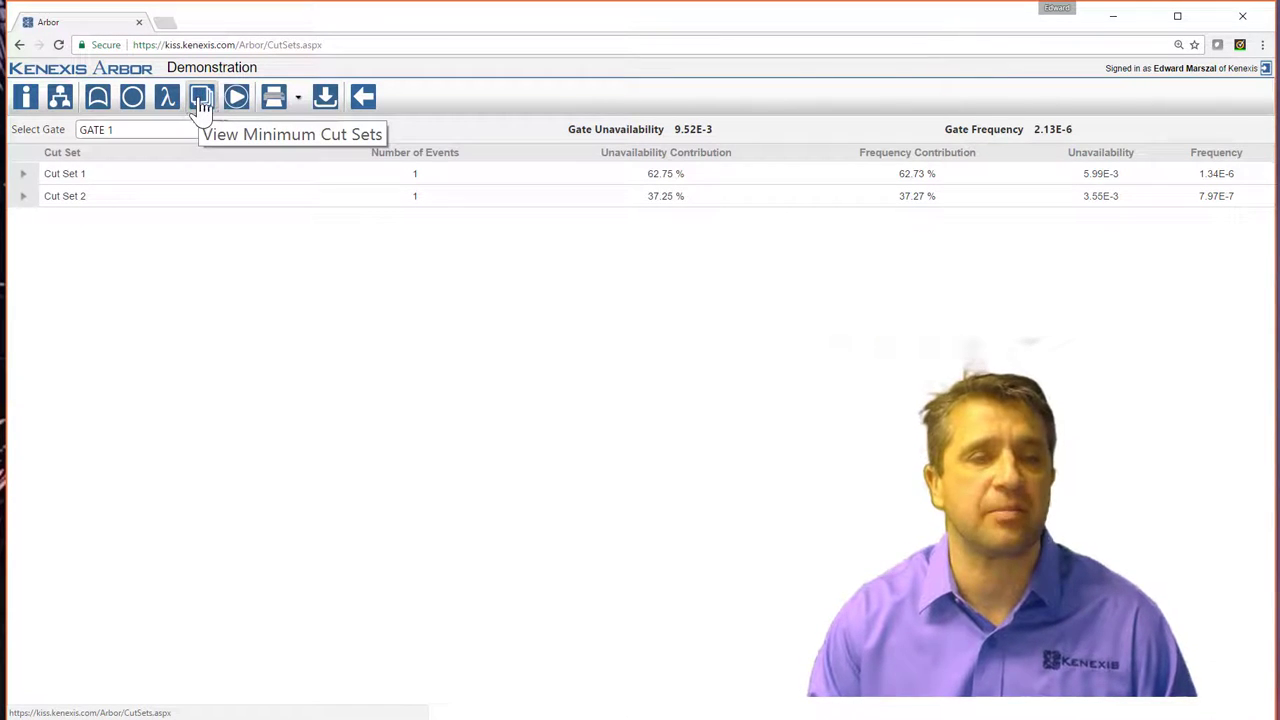
Download the study as an .arb file.
click(324, 108)
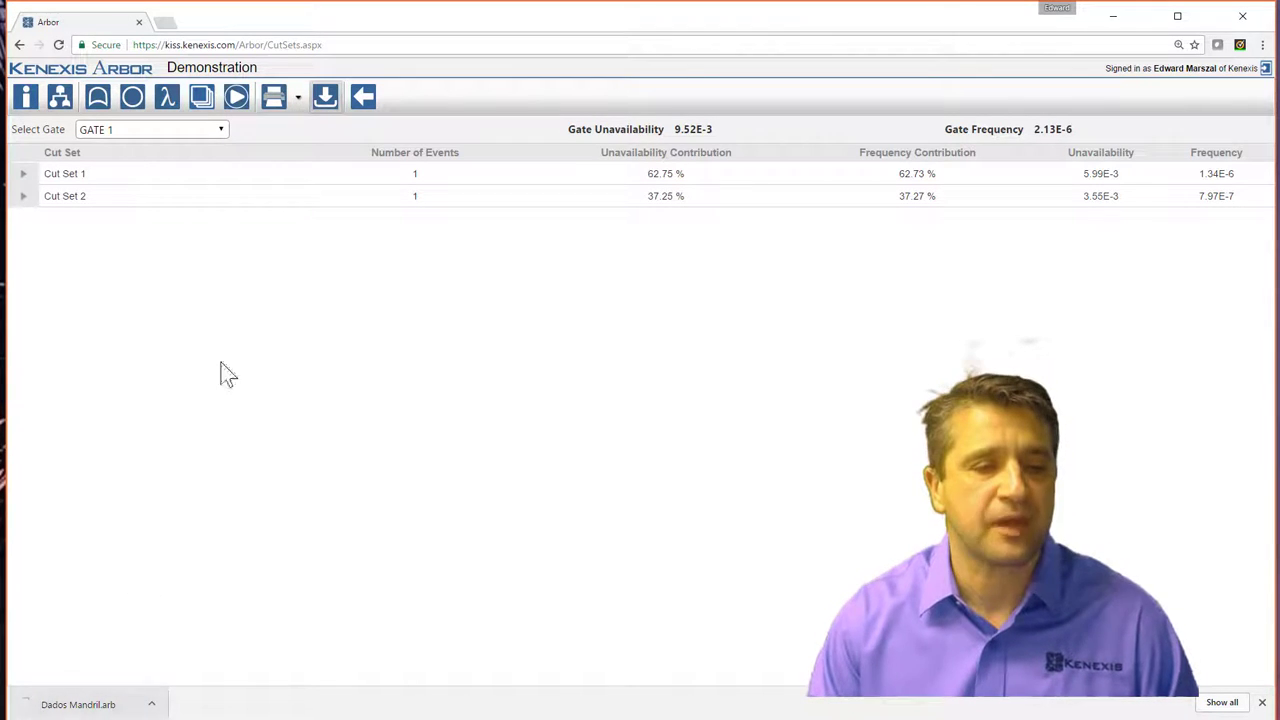
Export the Cut Sets report as an Excel workbook, view the downloaded file in Excel and close it.
click(299, 100)
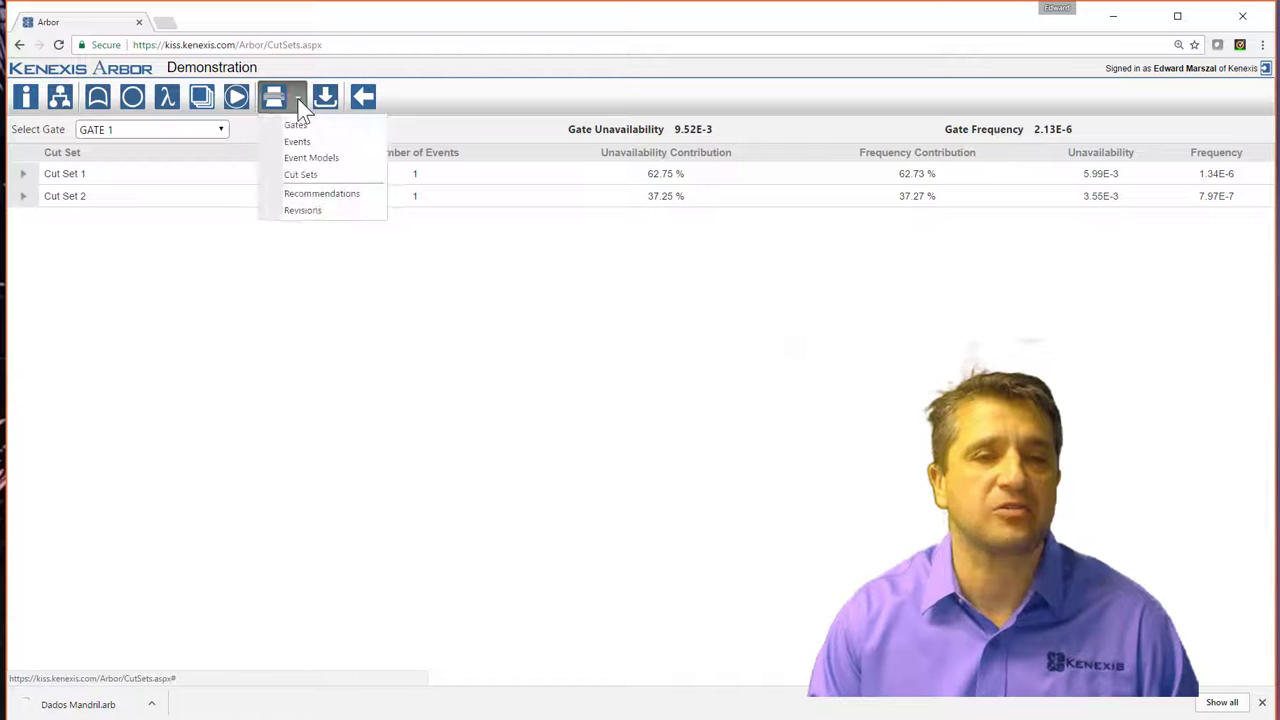
click(507, 393)
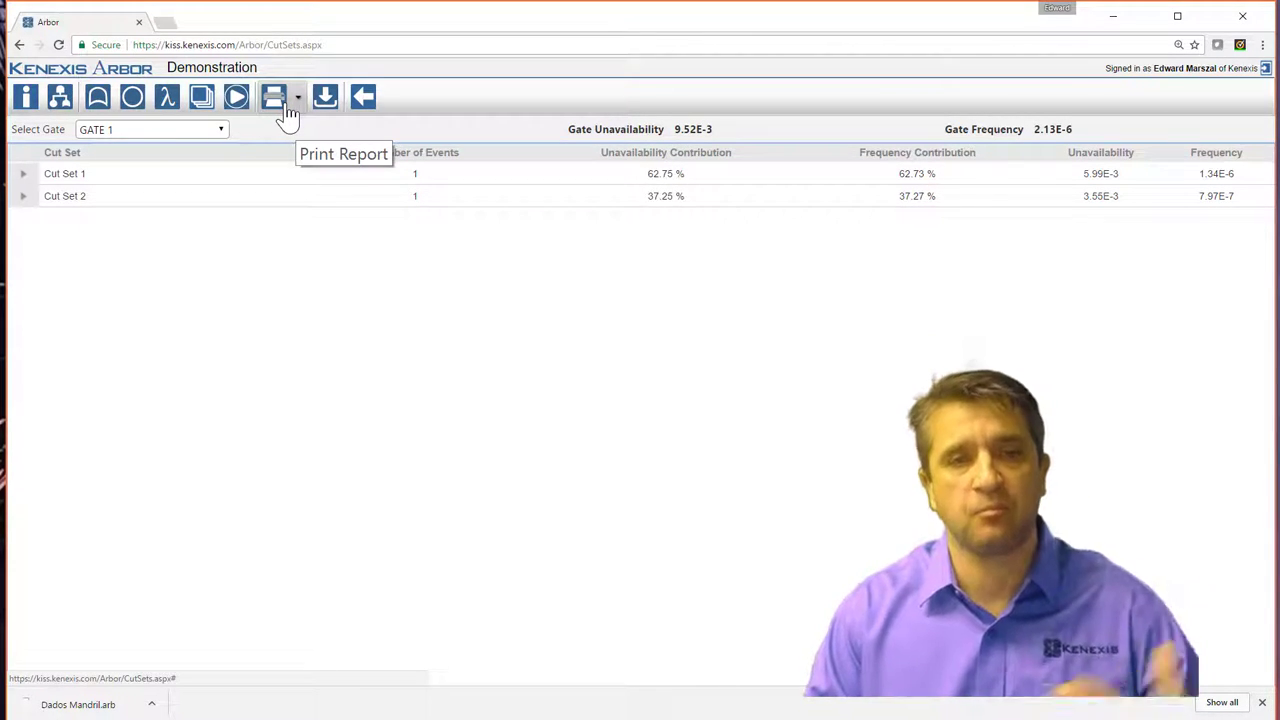
click(290, 115)
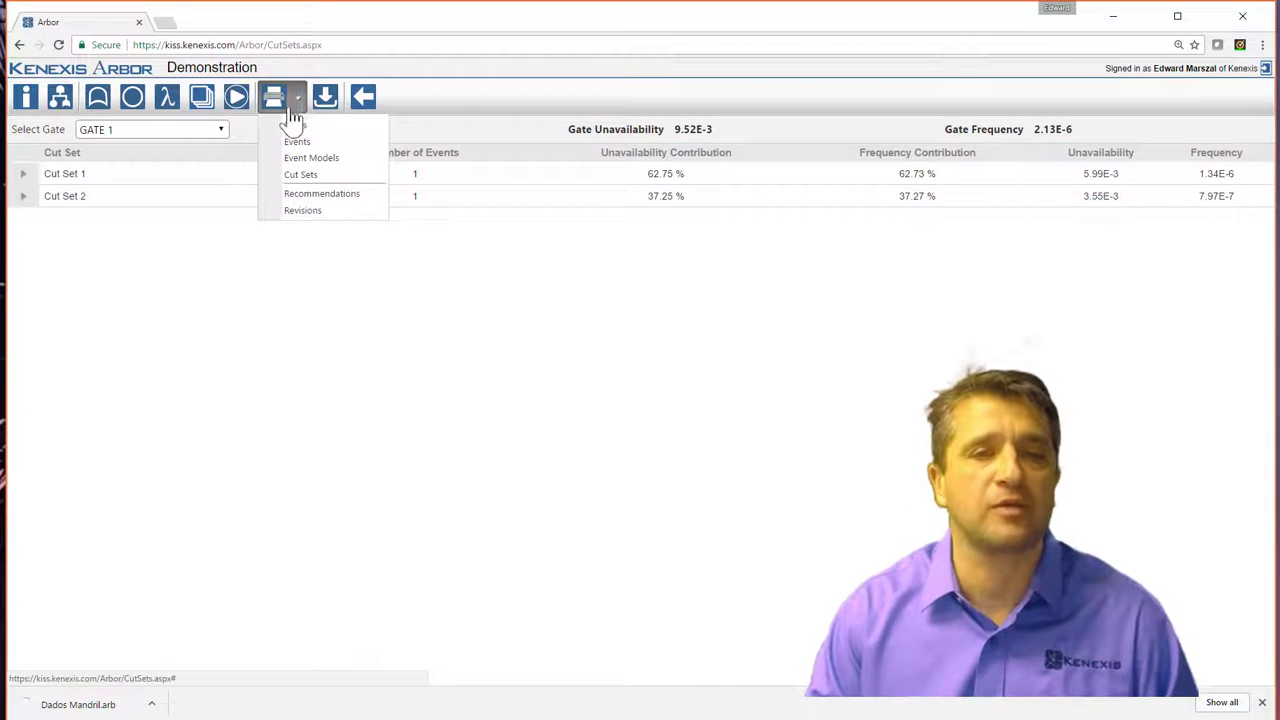
click(318, 176)
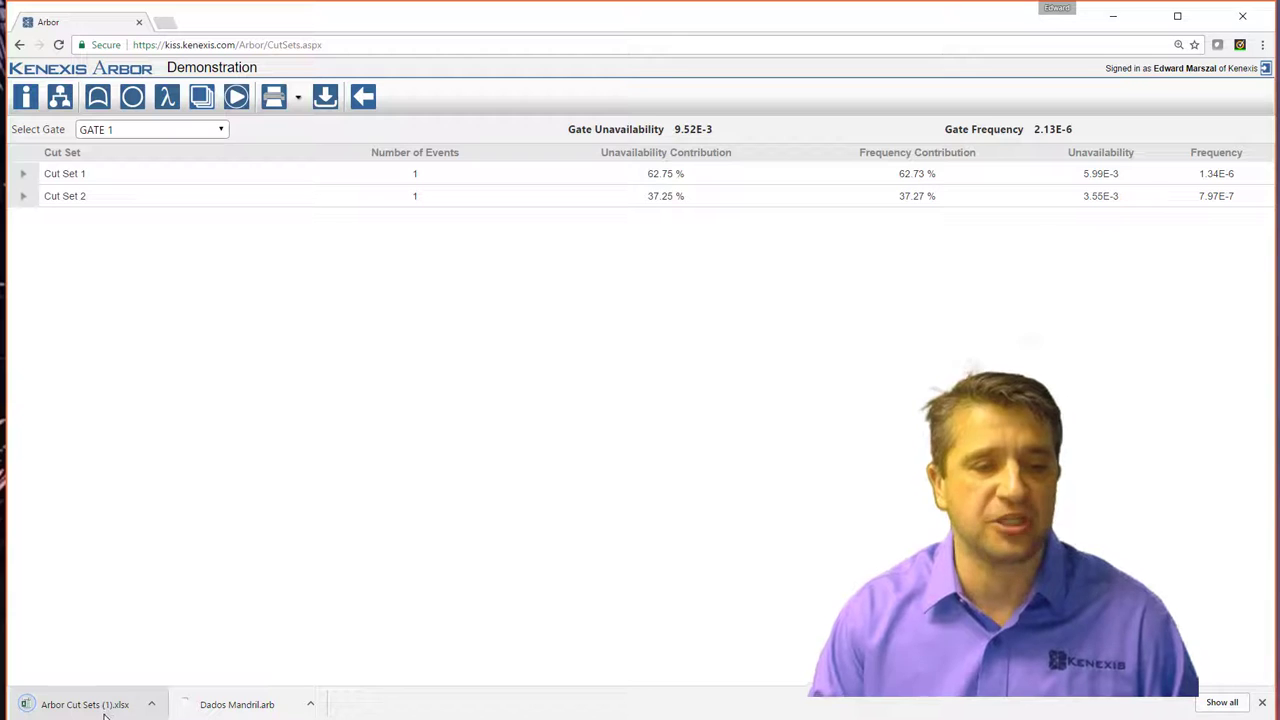
click(110, 710)
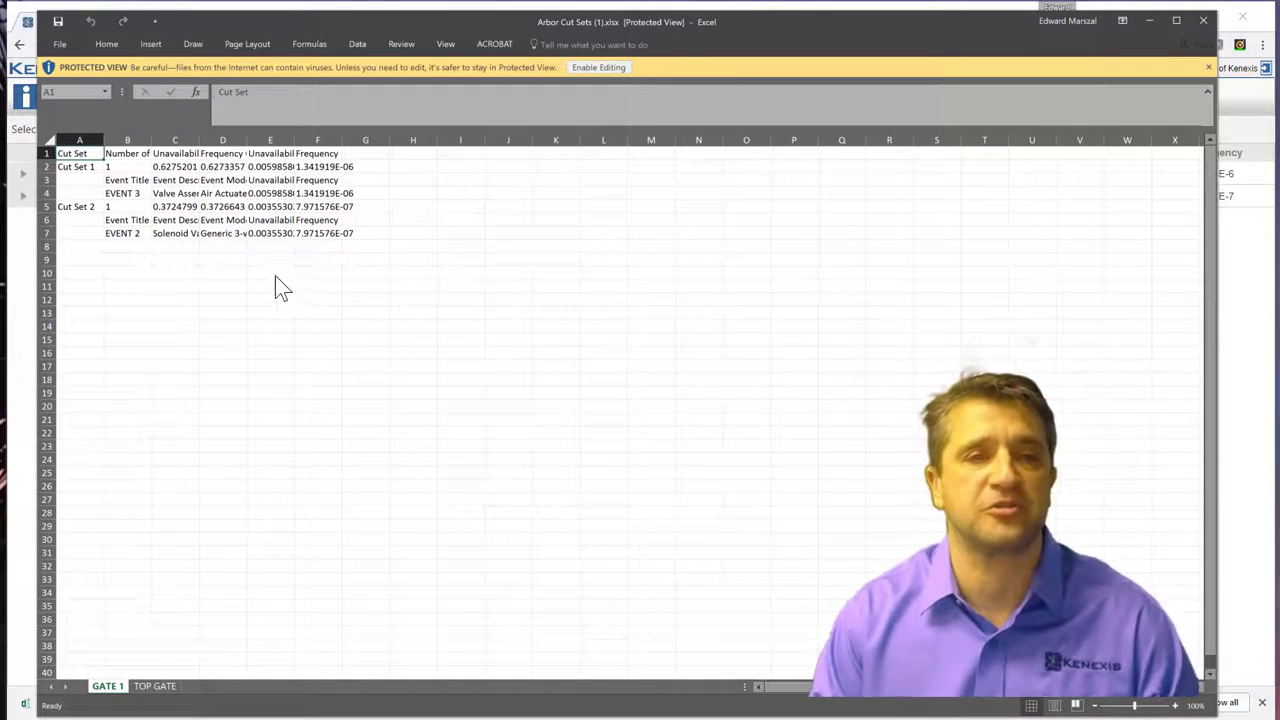
click(1203, 20)
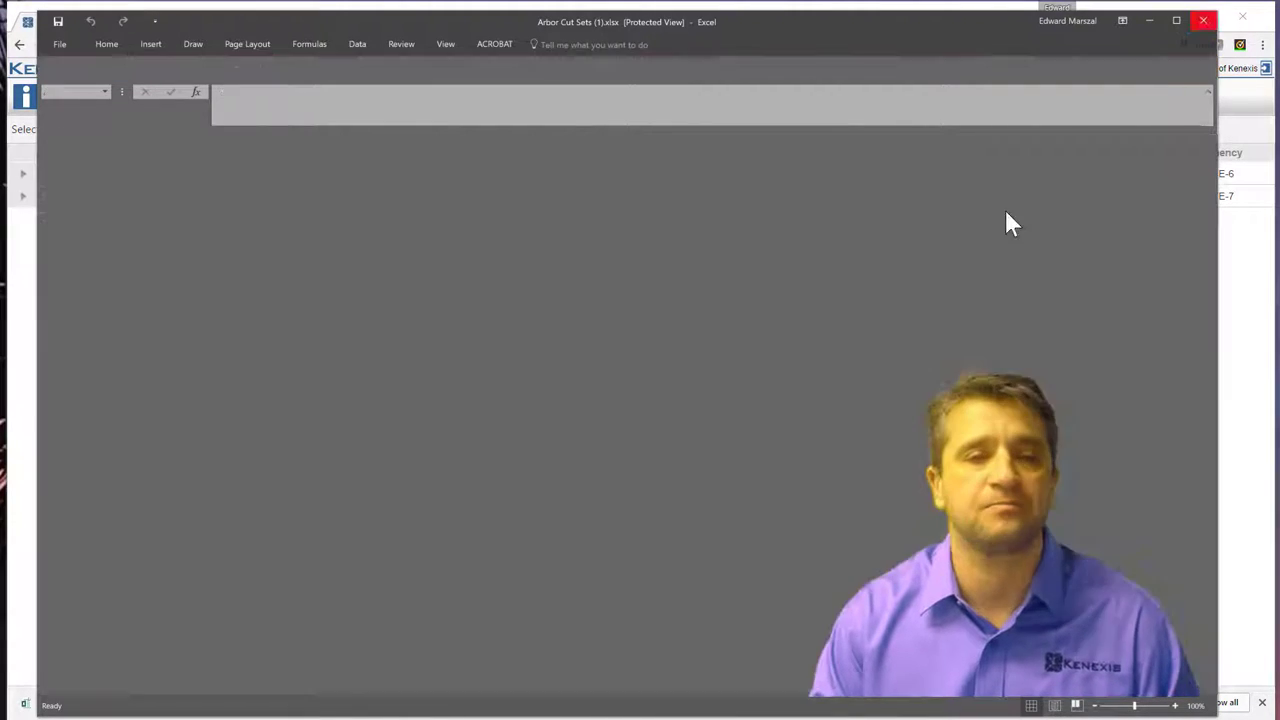
click(300, 103)
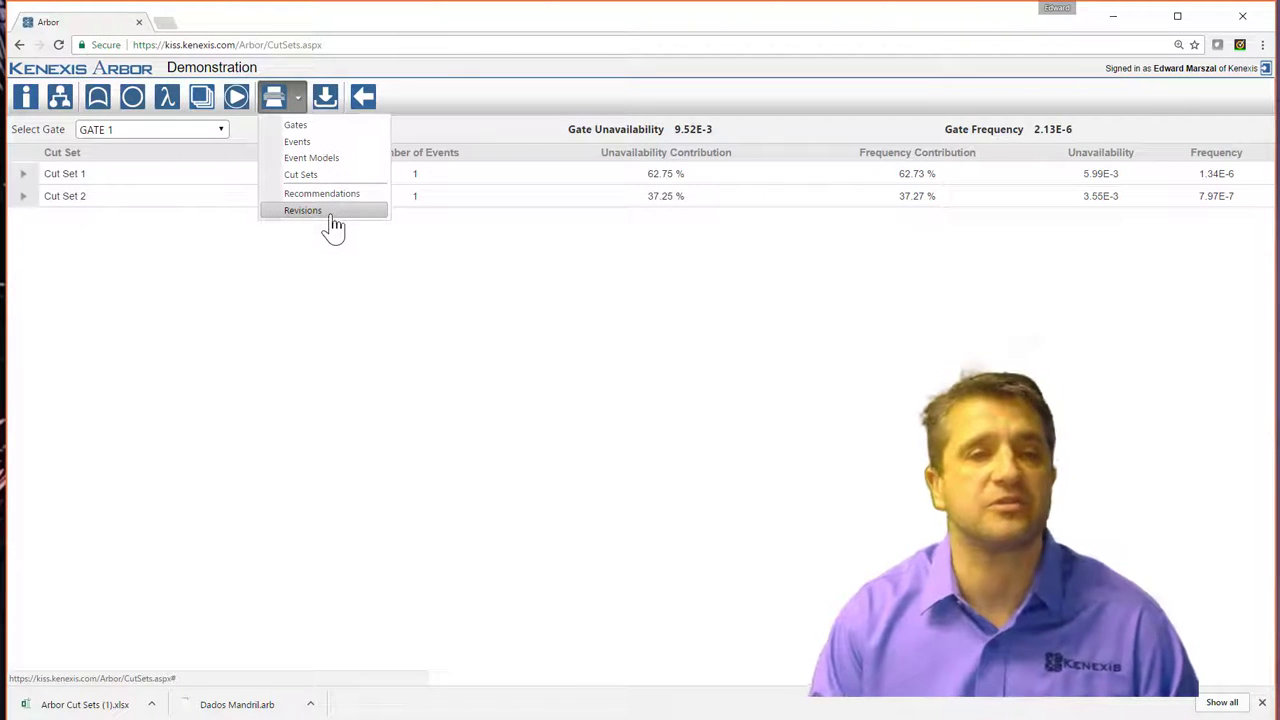
click(420, 326)
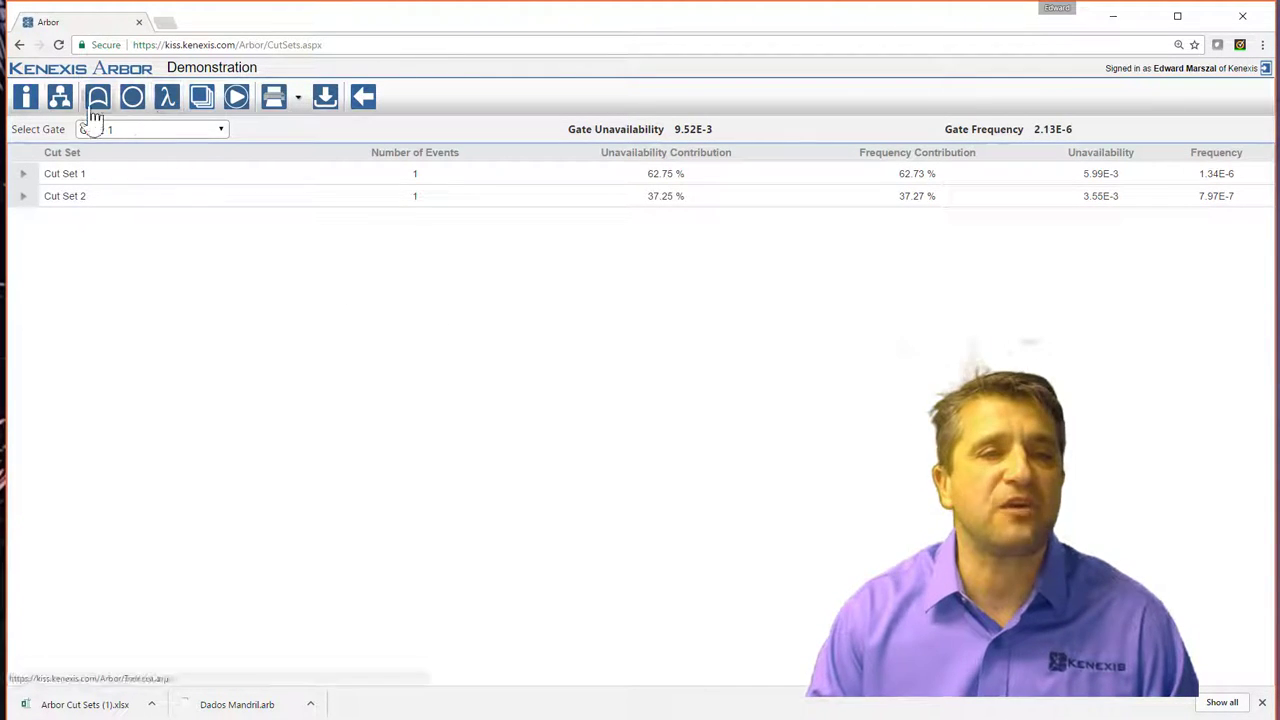
Export the TOP GATE fault tree diagram as a PNG image, view the downloaded picture in Photos and close it.
click(61, 104)
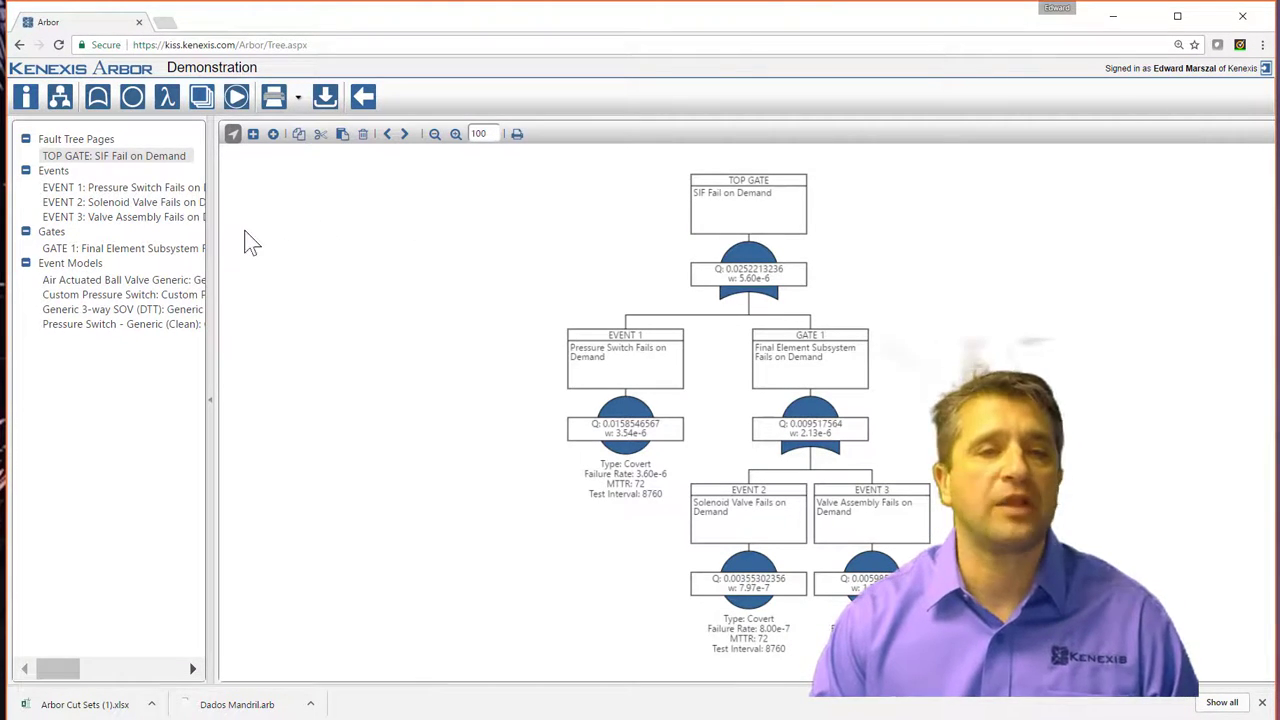
click(517, 136)
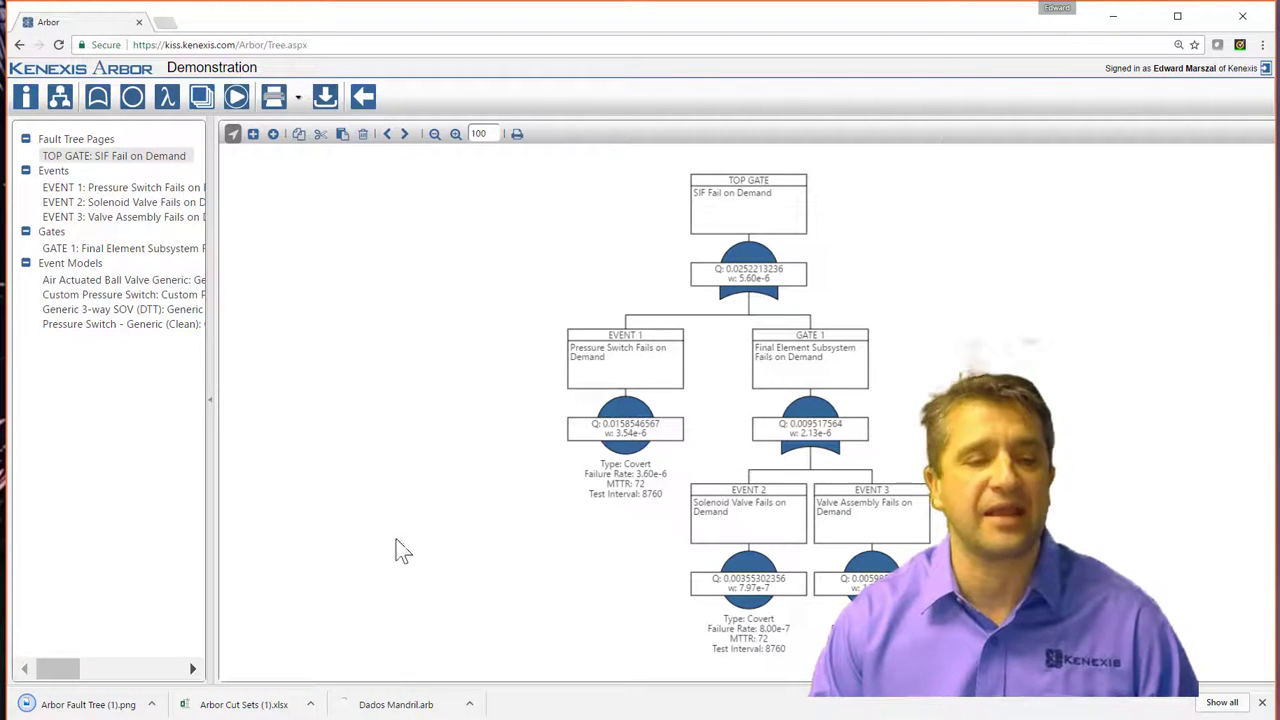
click(95, 704)
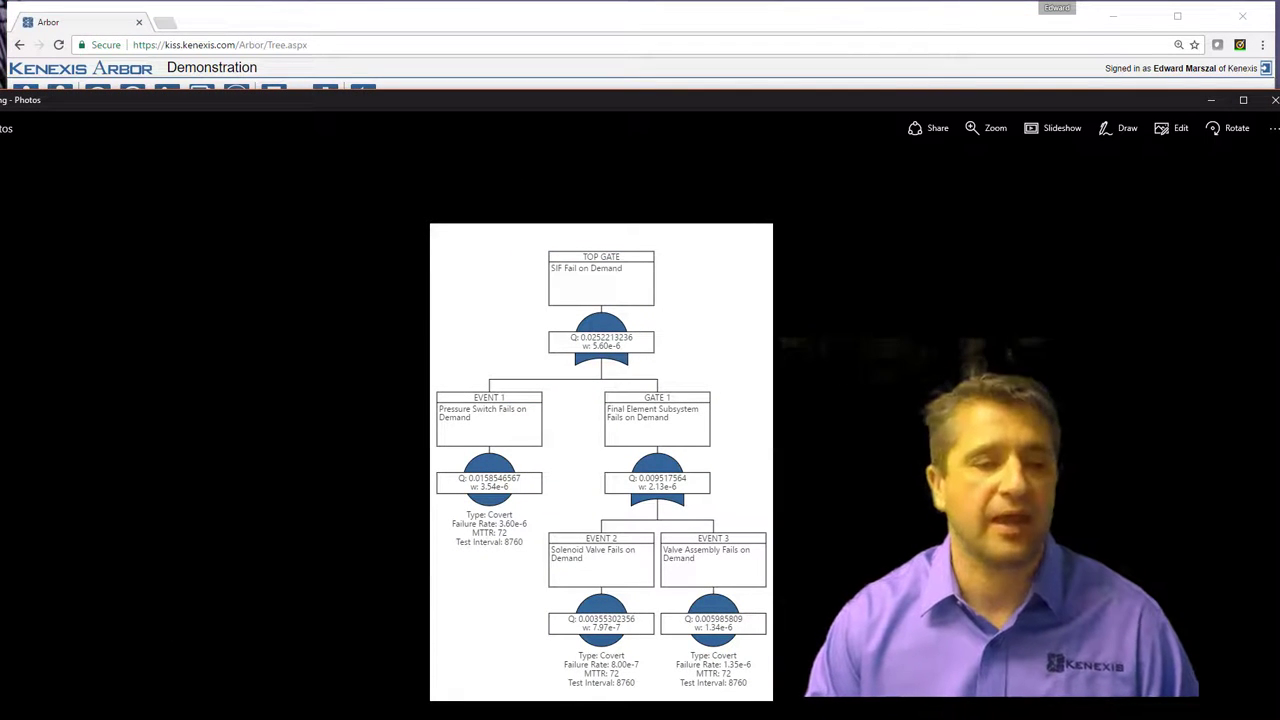
drag(0, 719, 16, 677)
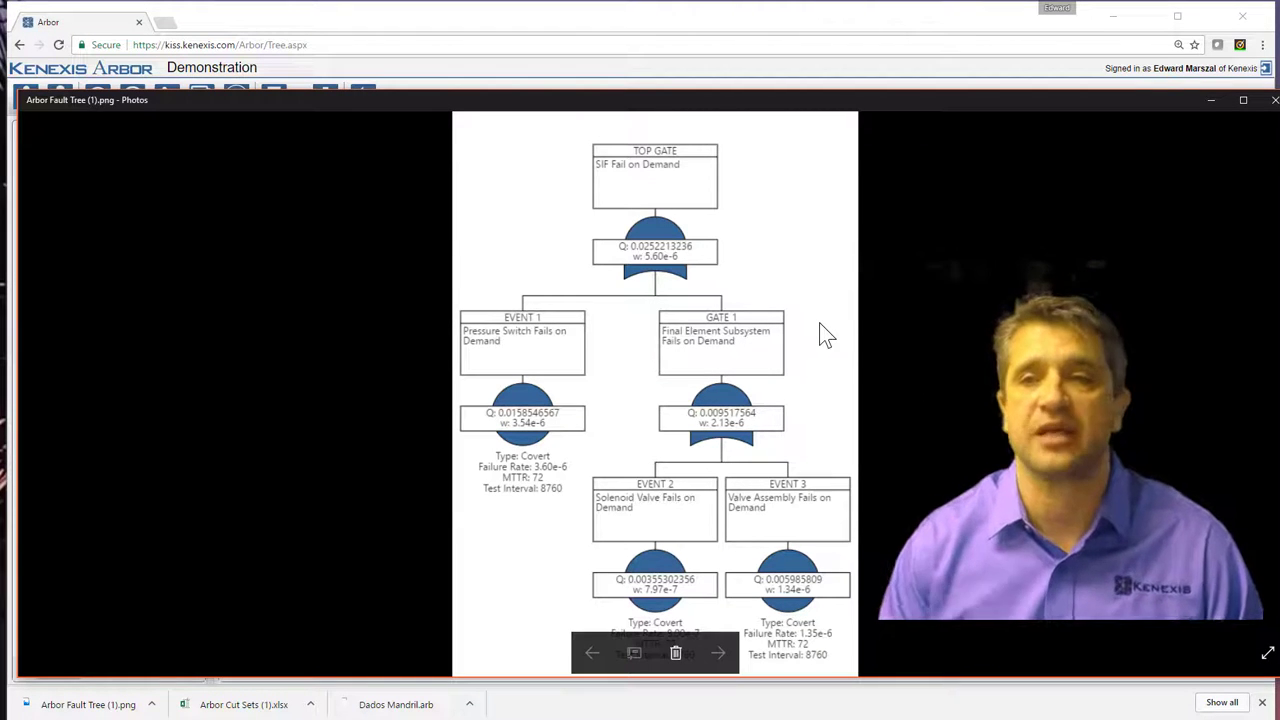
click(1274, 100)
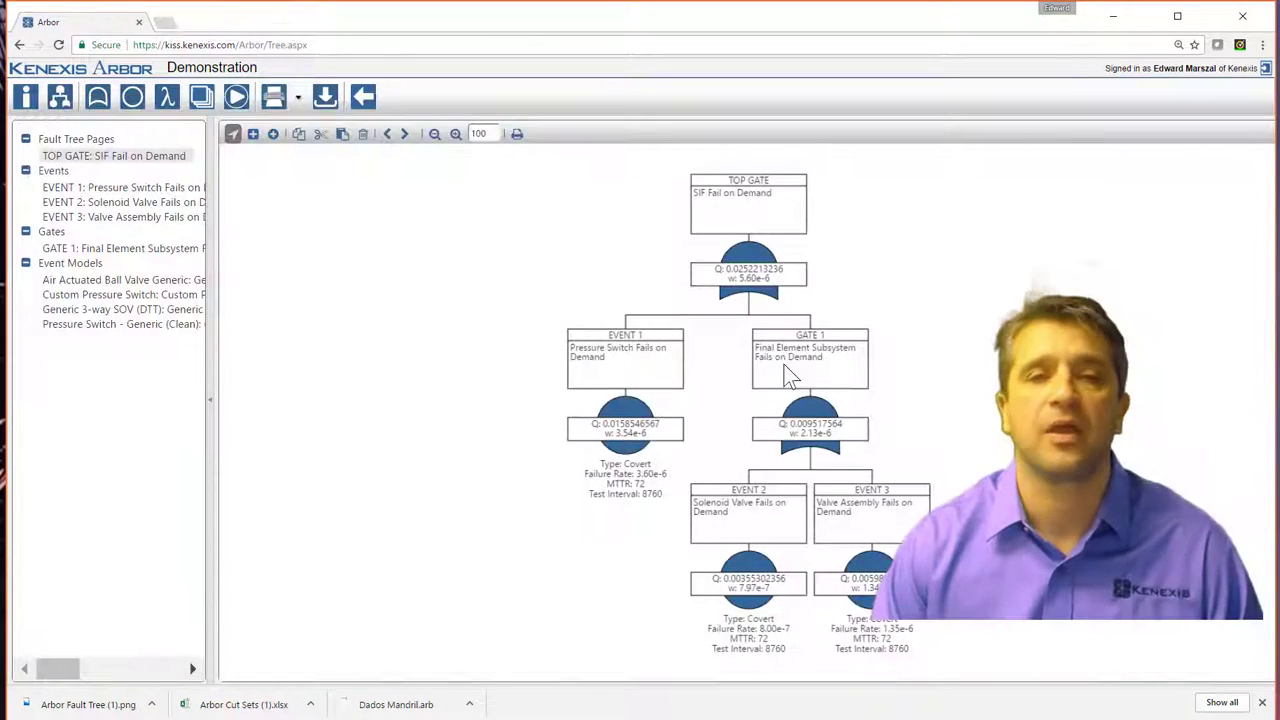